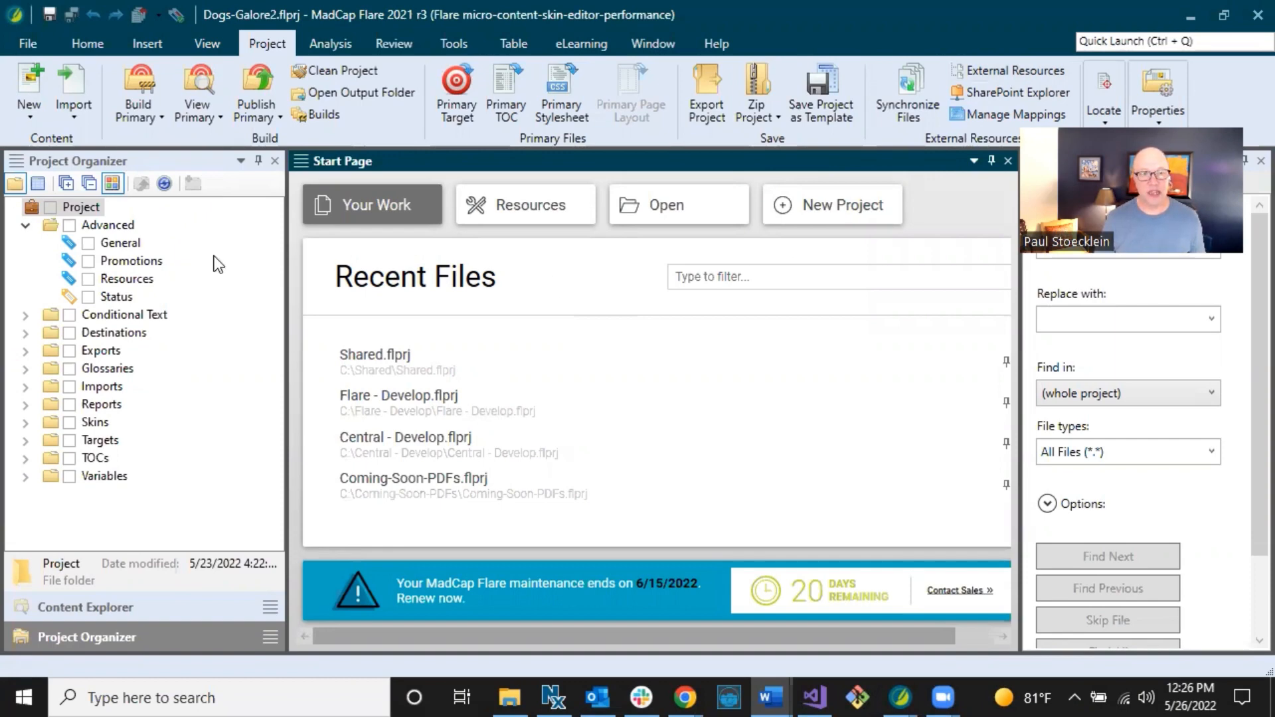
Open the General meta tag set from the project's Advanced folder for editing.
click(89, 160)
click(106, 225)
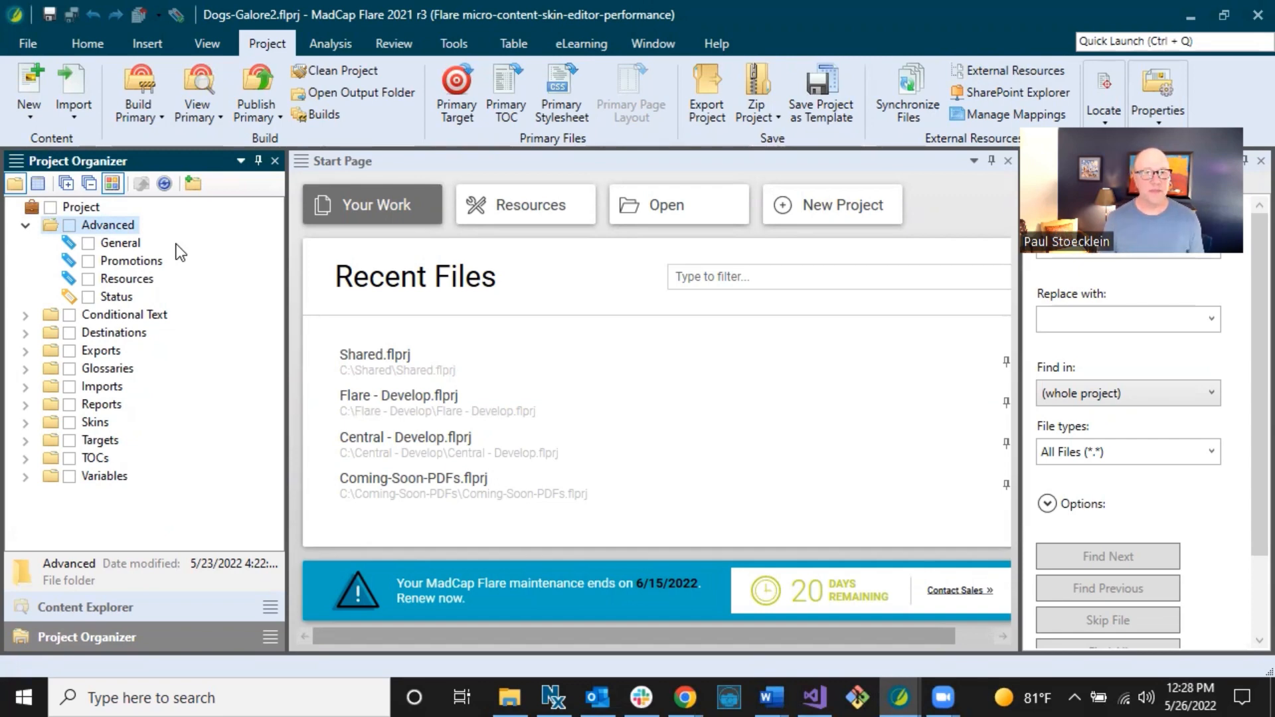
right_click(121, 226)
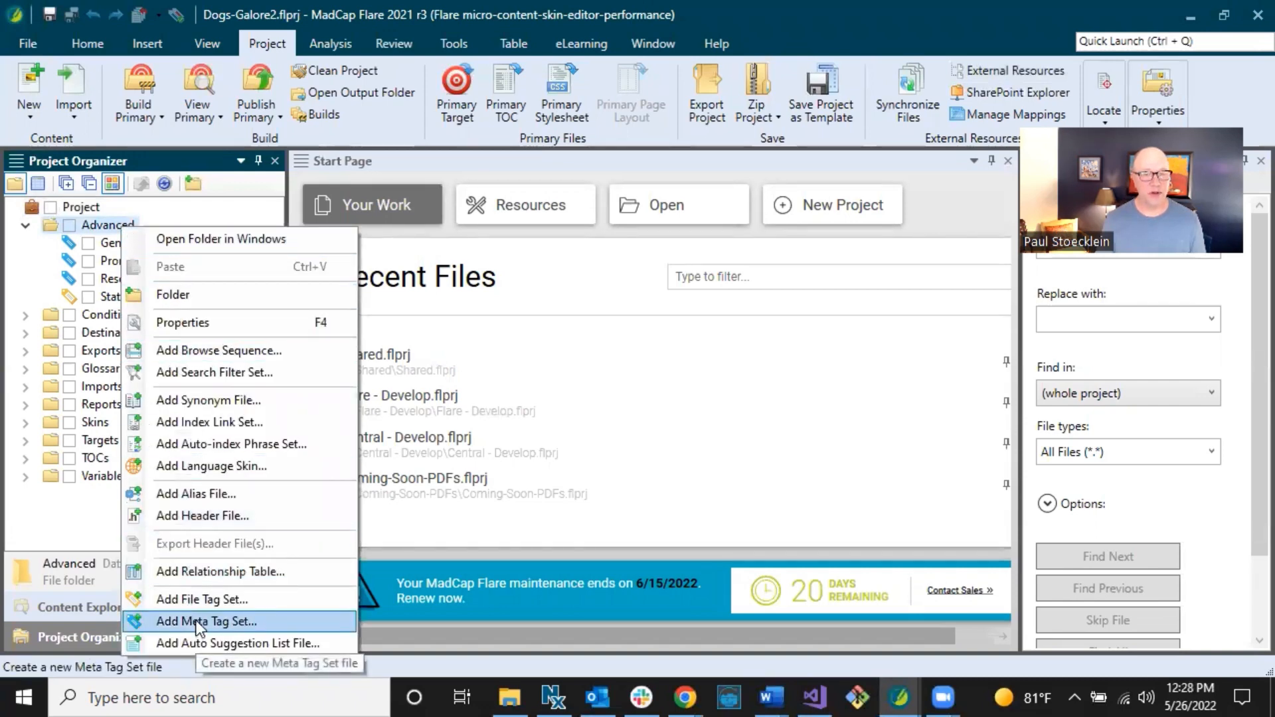
click(73, 239)
click(102, 242)
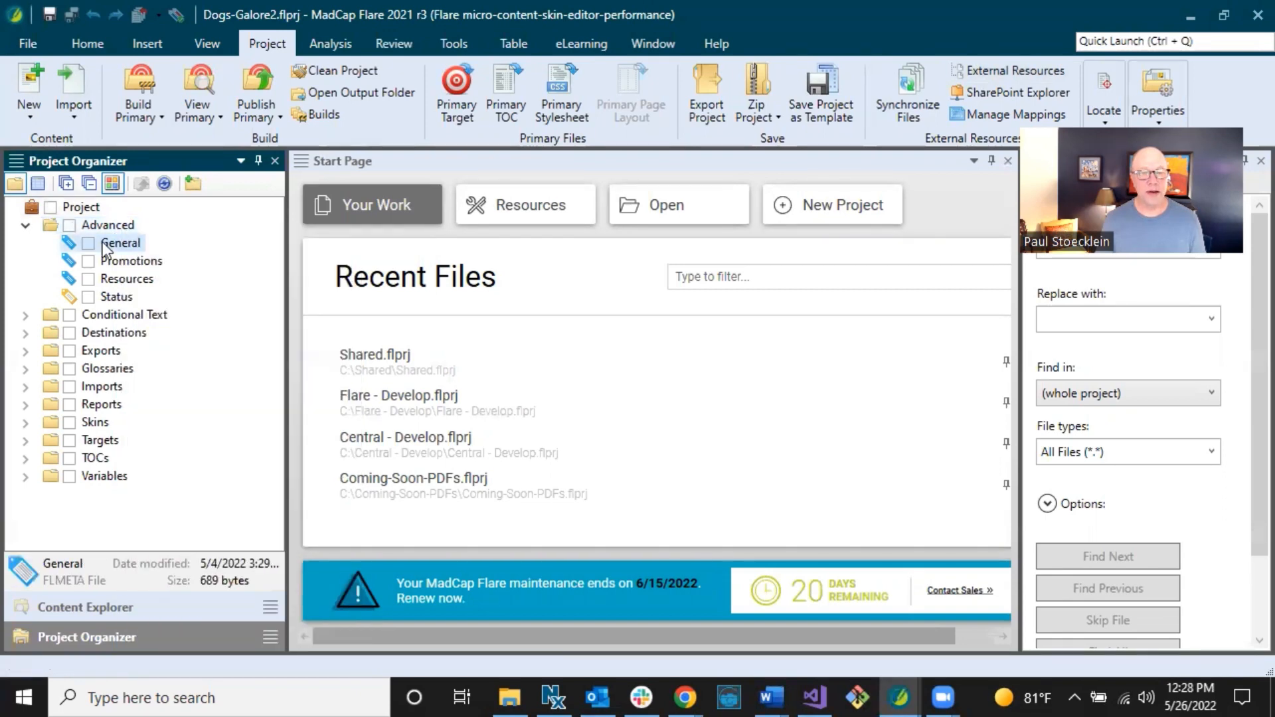
double_click(103, 242)
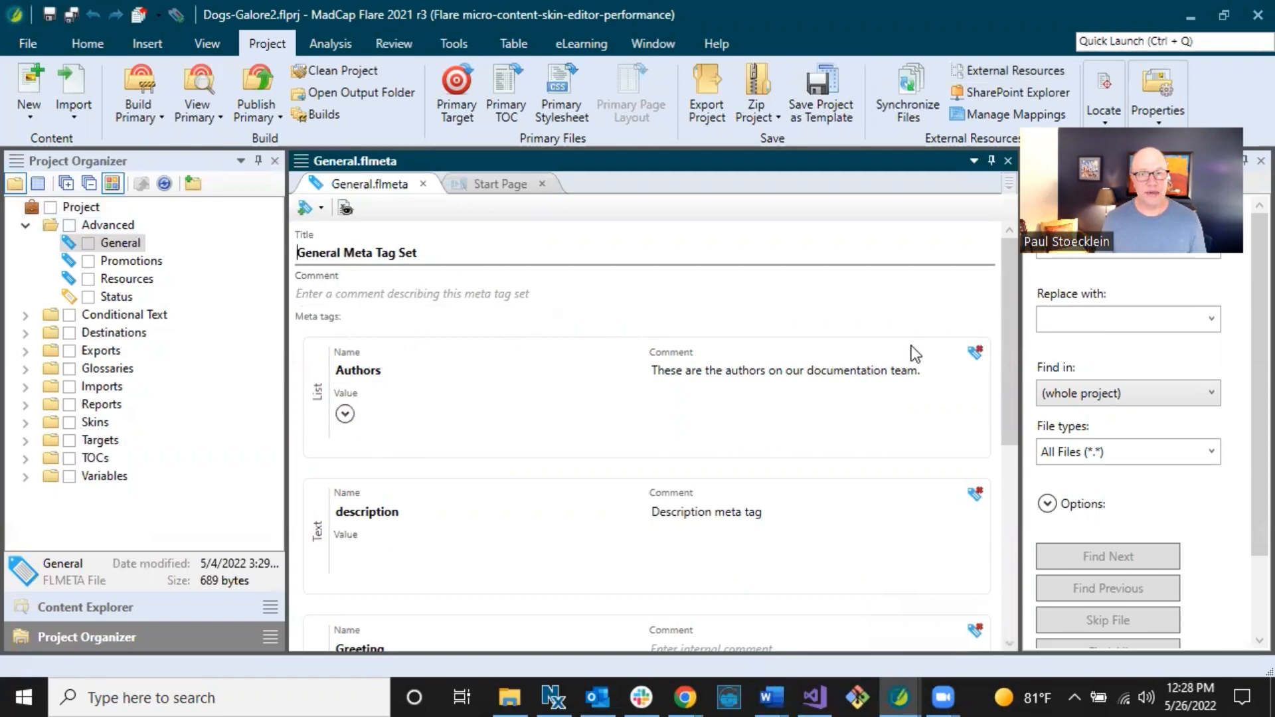
Check the Text, List and File tag types, then expand the Authors tag's values.
click(320, 206)
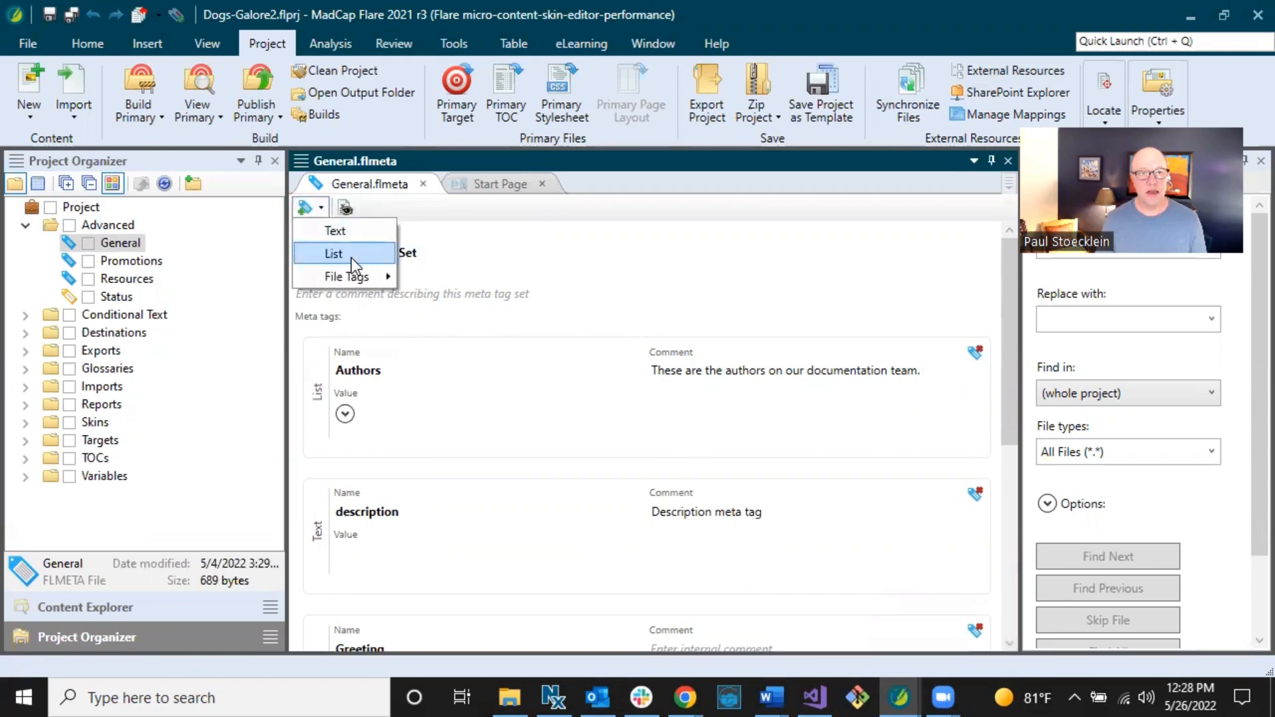
mouse_move(371, 277)
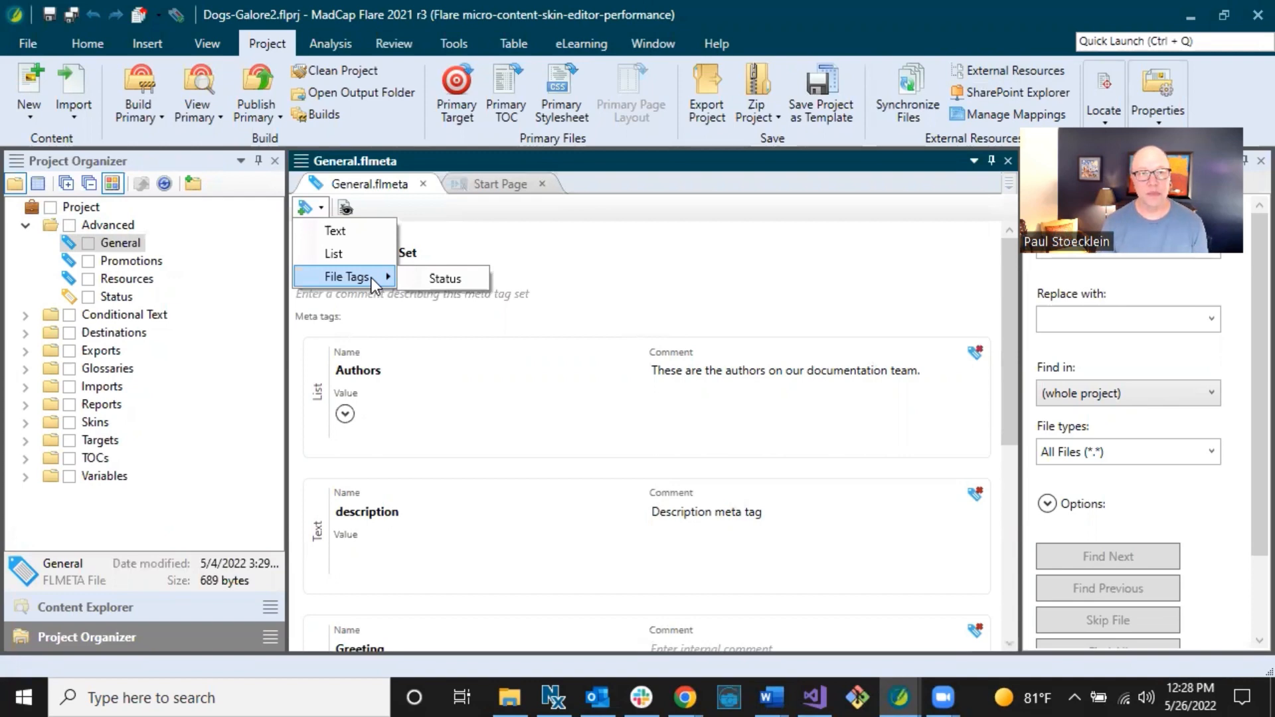
click(419, 257)
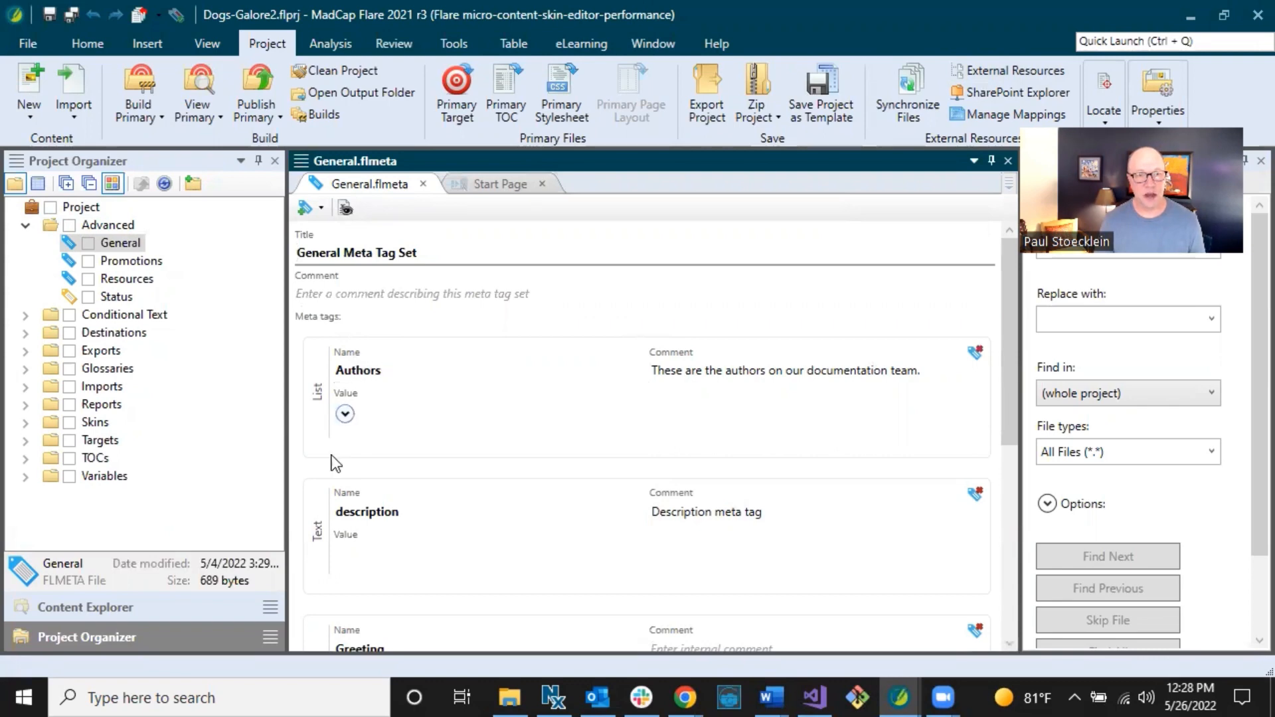
click(345, 414)
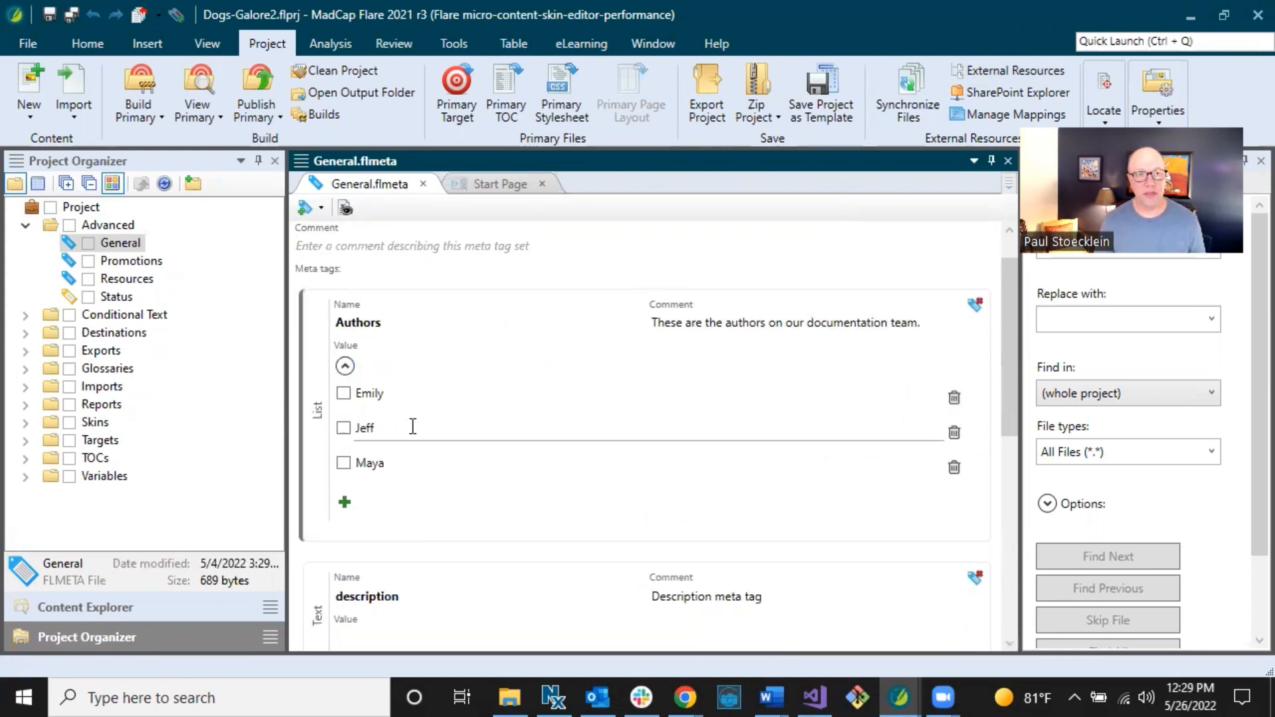
scroll(412, 427, down, 3)
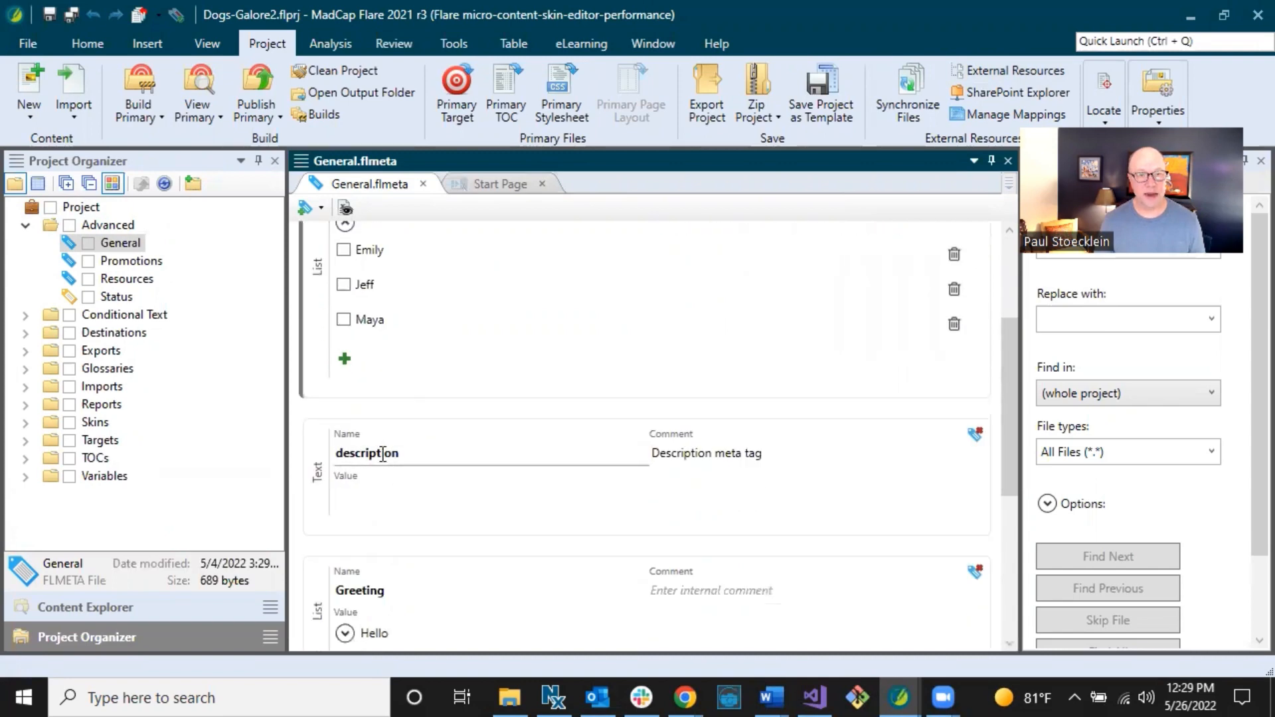
click(383, 490)
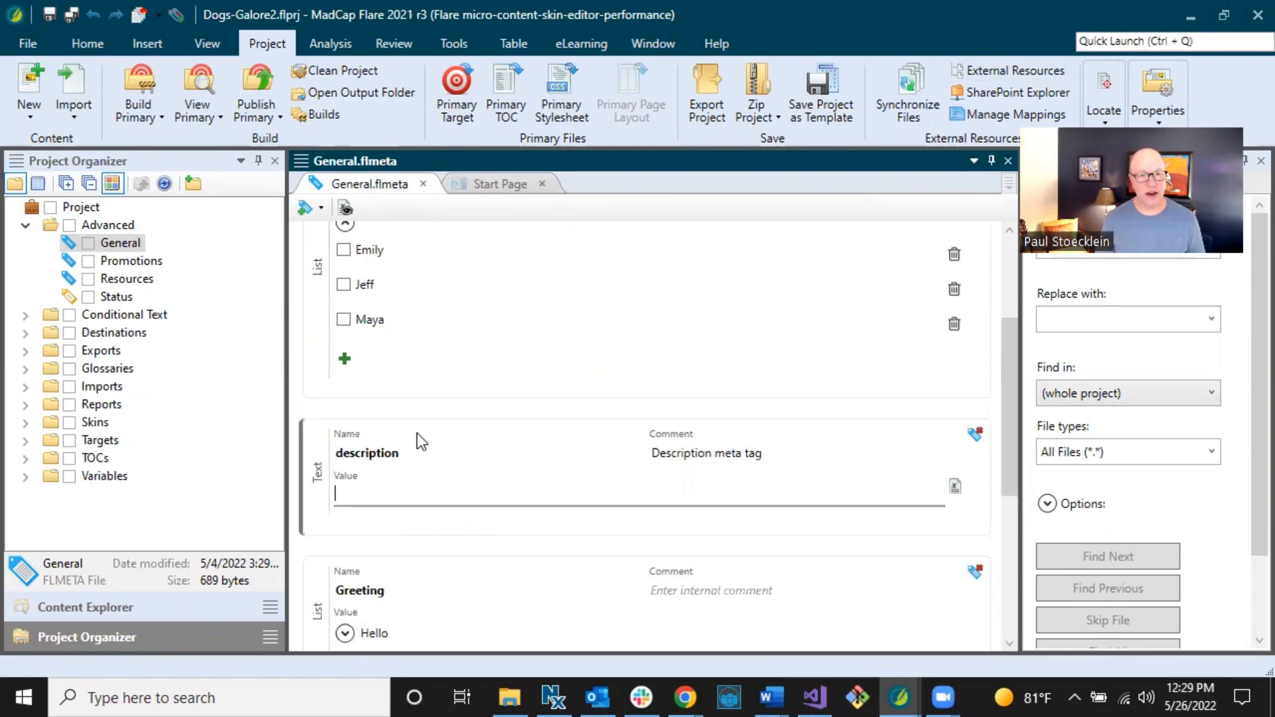
scroll(406, 498, down, 3)
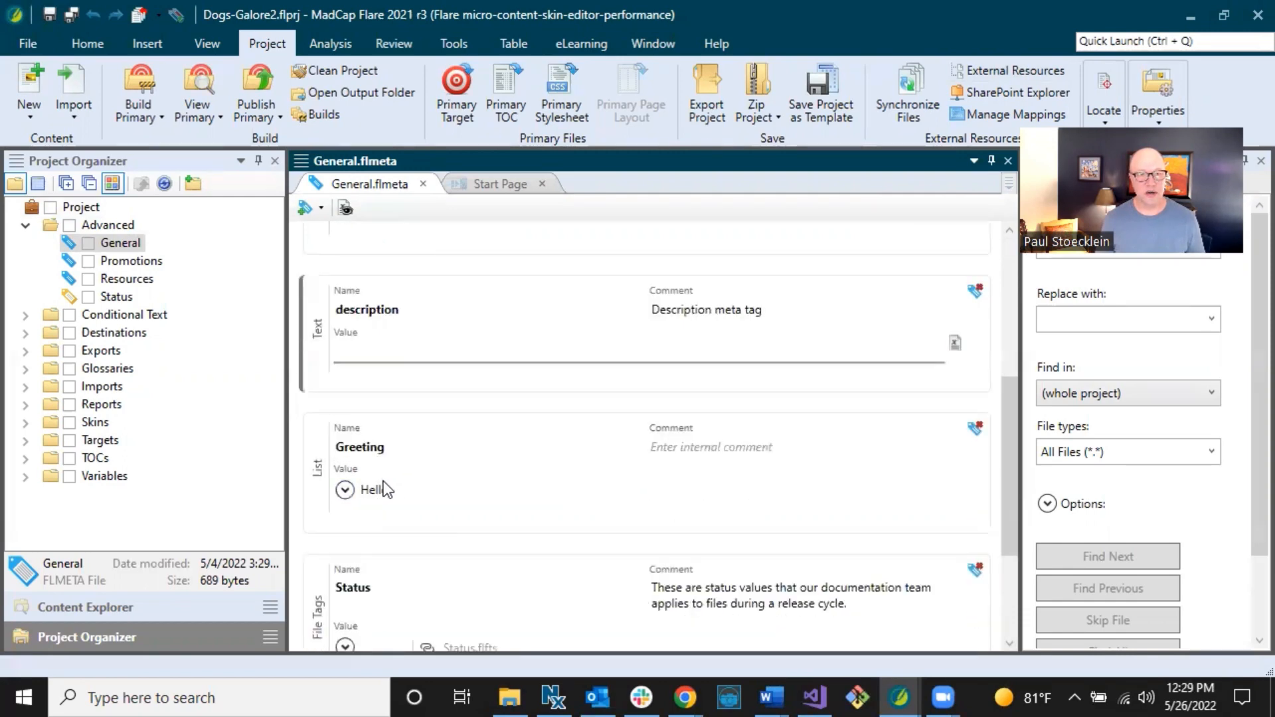
click(415, 491)
scroll(417, 486, down, 2)
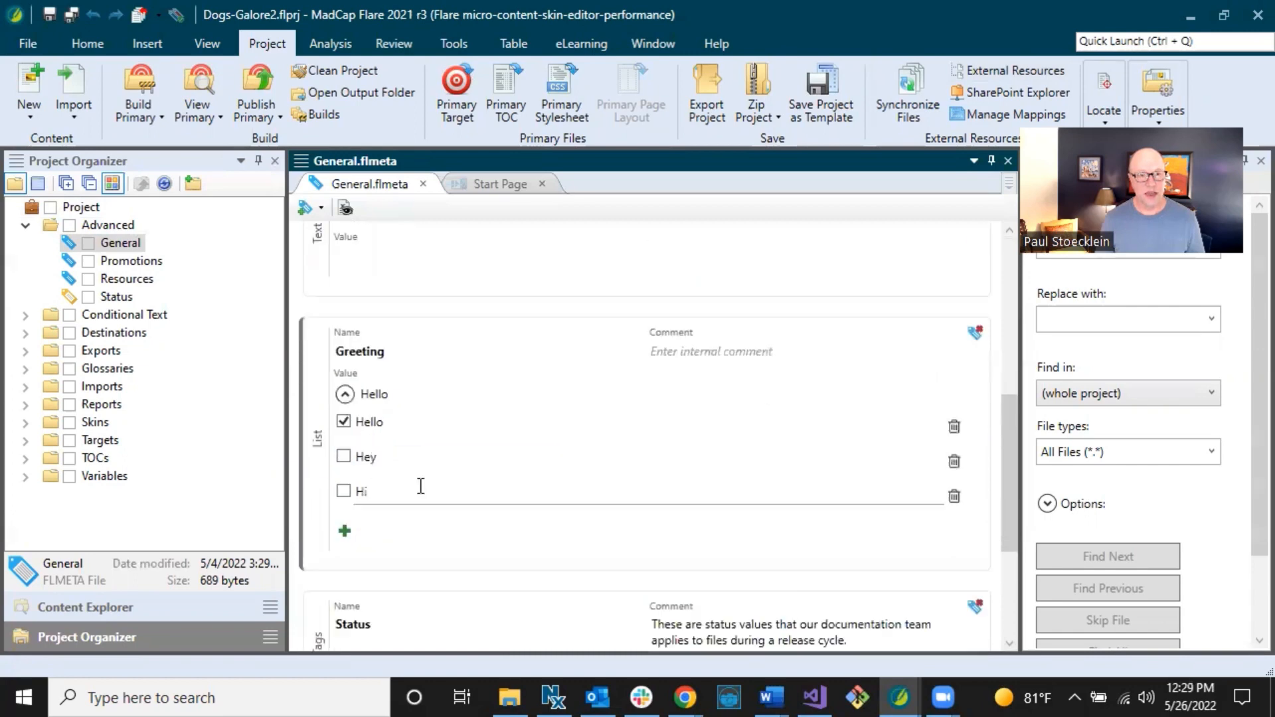
scroll(372, 397, down, 3)
scroll(392, 484, down, 1)
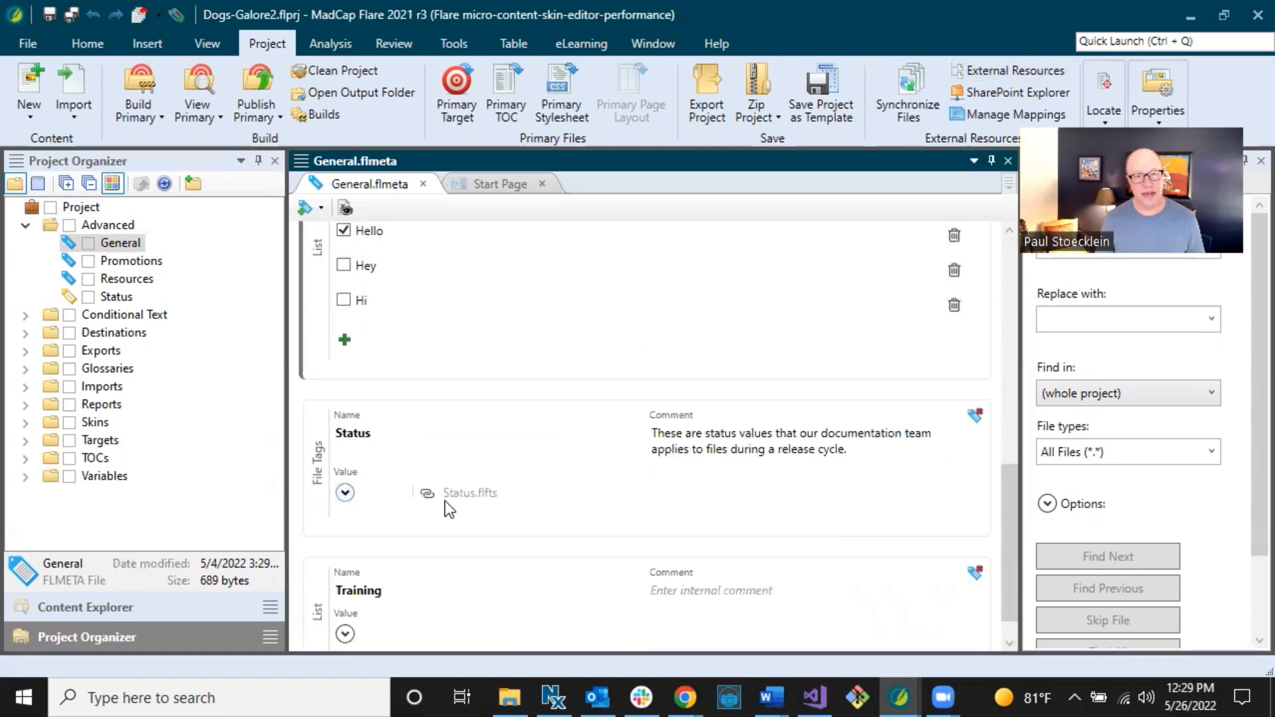
scroll(413, 501, up, 10)
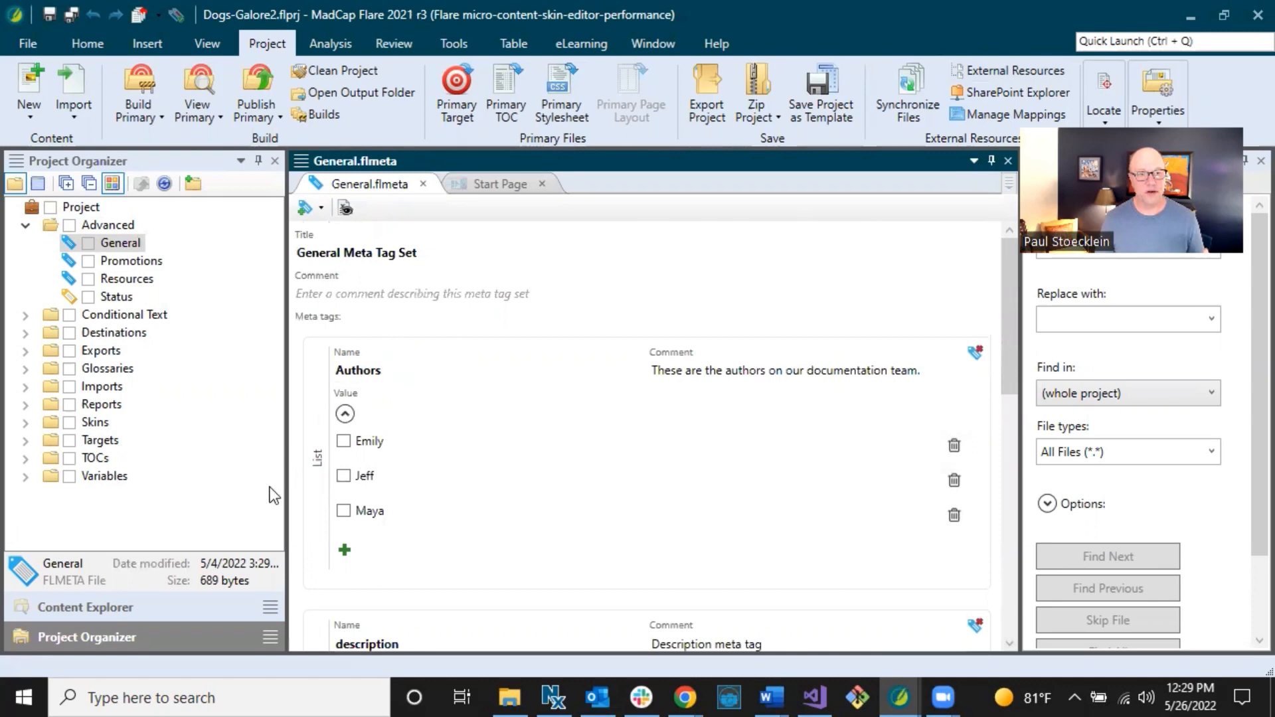
Open the properties of Australian-Shepherds.htm from the Content Explorer.
click(168, 608)
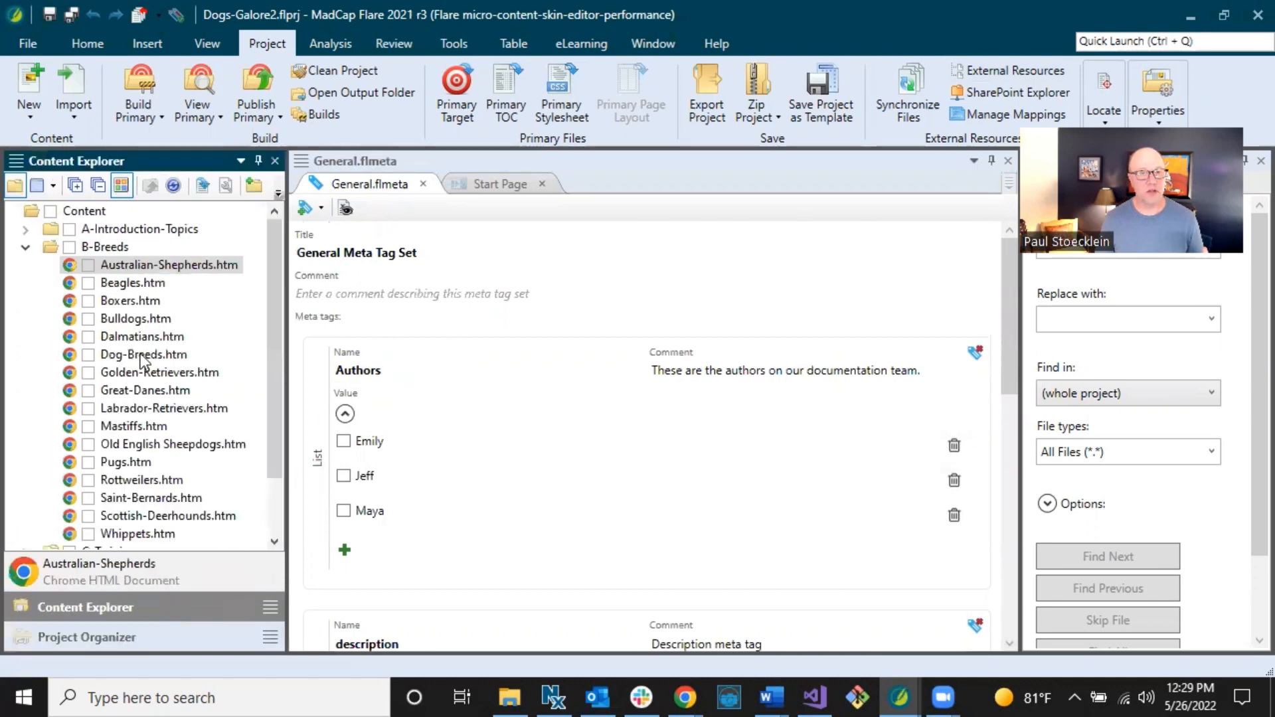
right_click(148, 267)
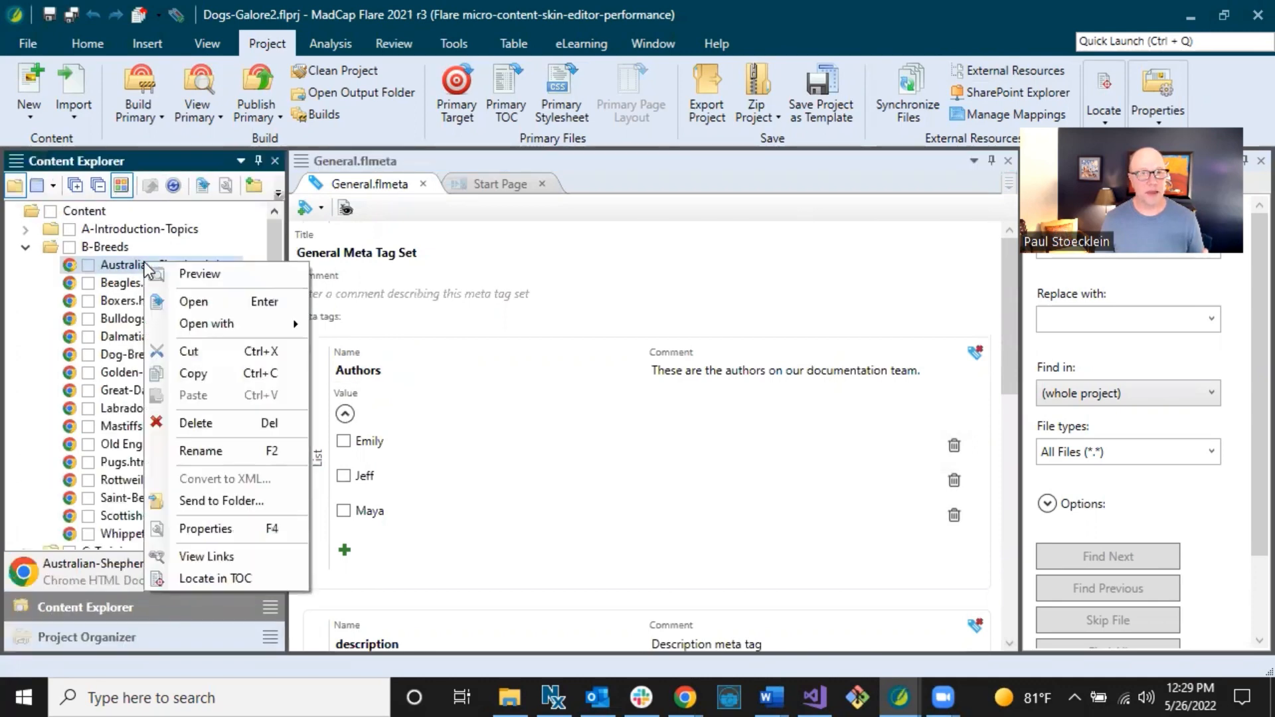
click(214, 532)
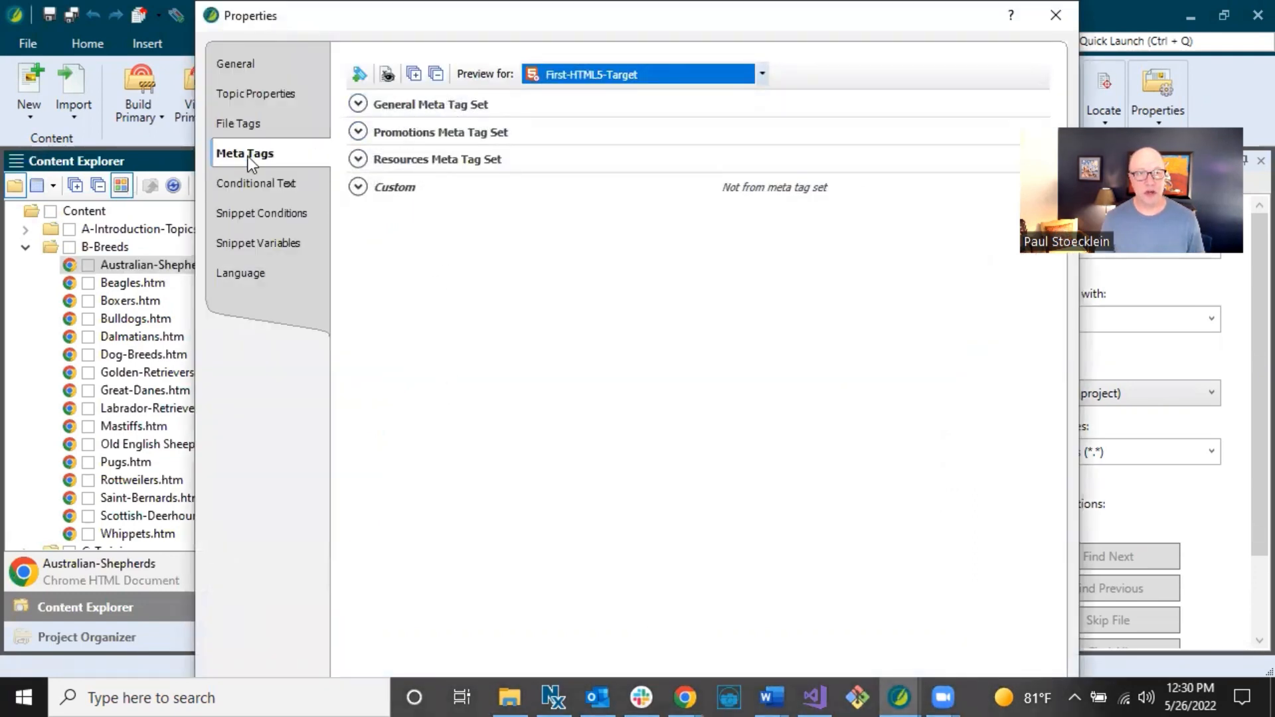
Expand the General Meta Tag Set and inspect the topic's Authors and description values.
click(359, 105)
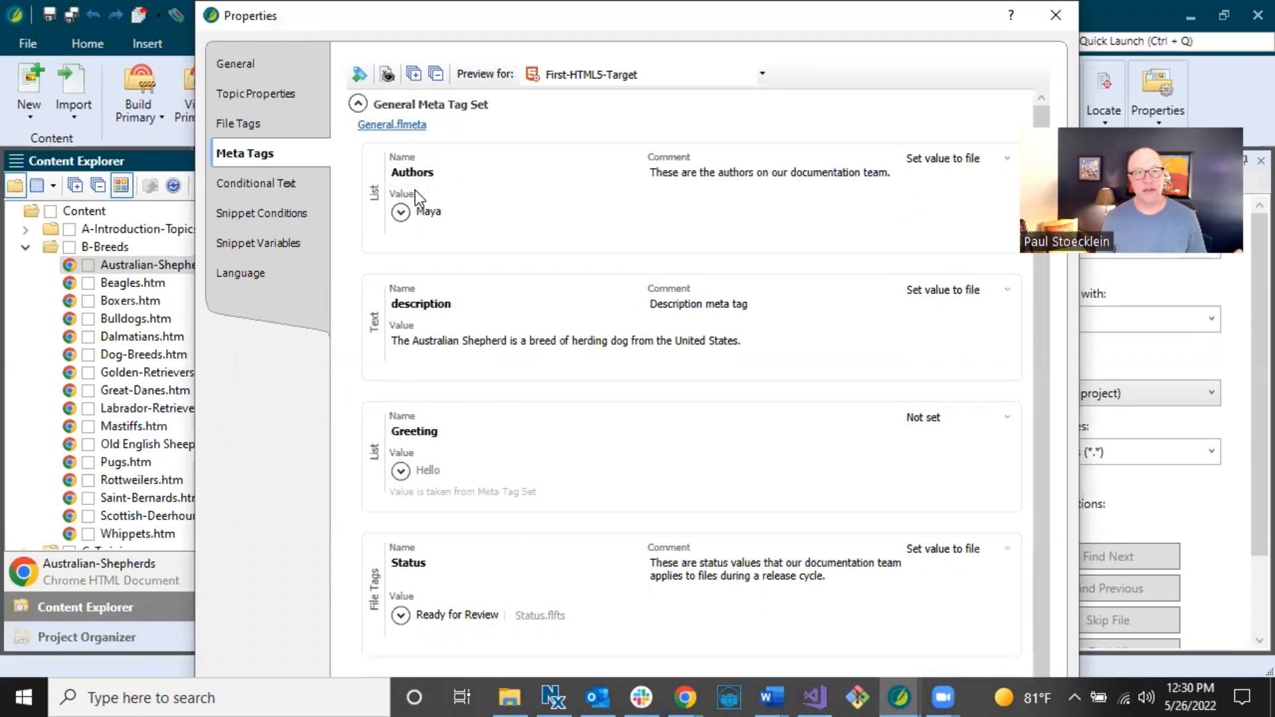
click(401, 213)
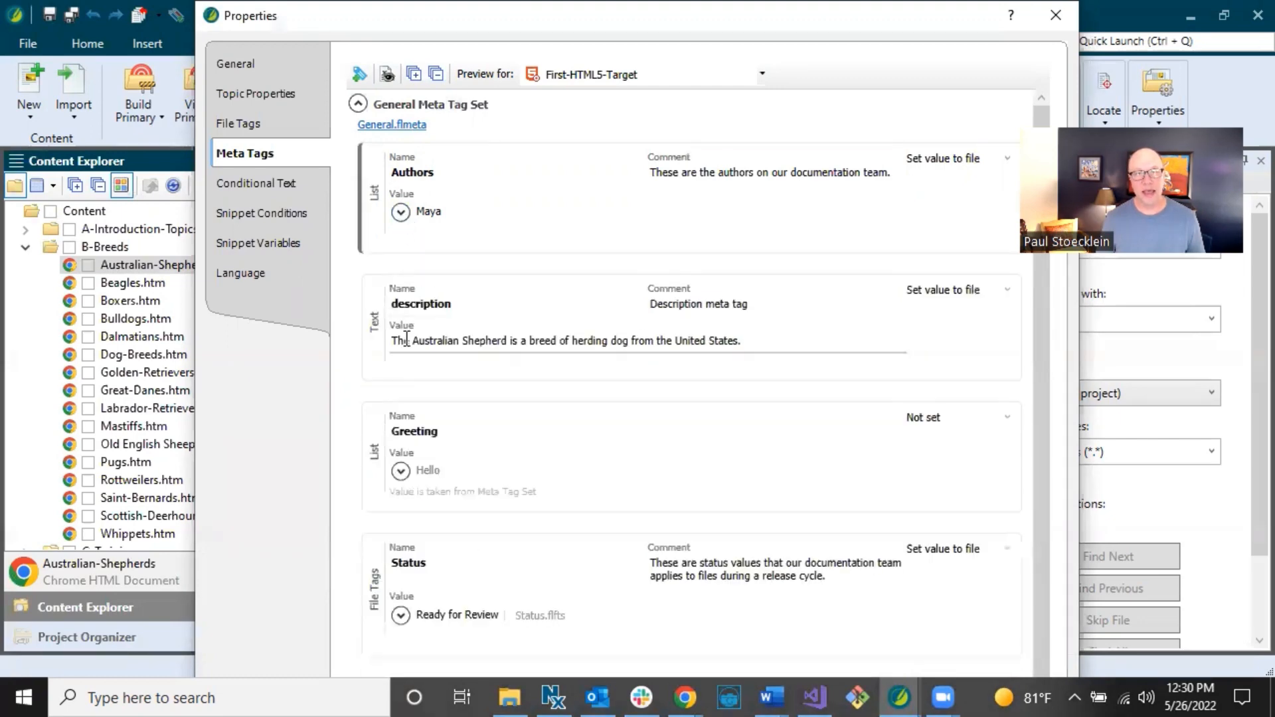
drag(405, 341, 754, 344)
click(749, 342)
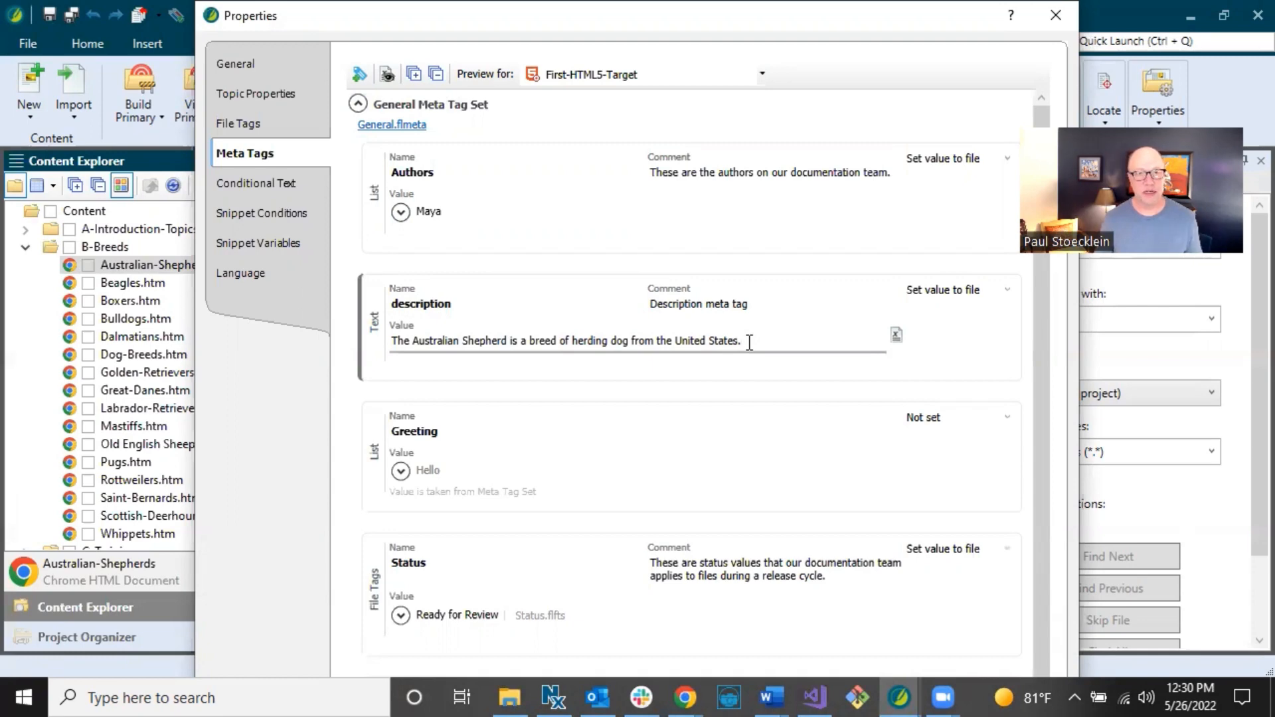
click(469, 272)
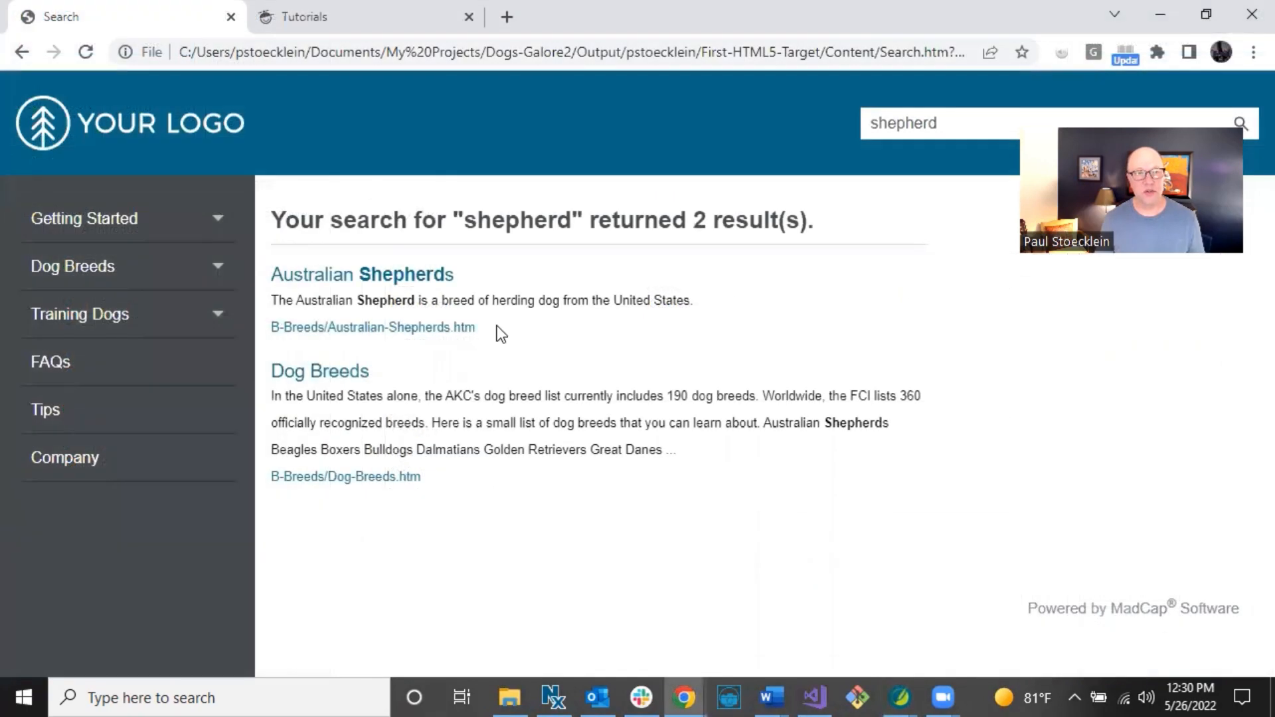
Highlight the Australian Shepherds description beneath its result in the 'shepherd' search results.
drag(273, 304, 573, 313)
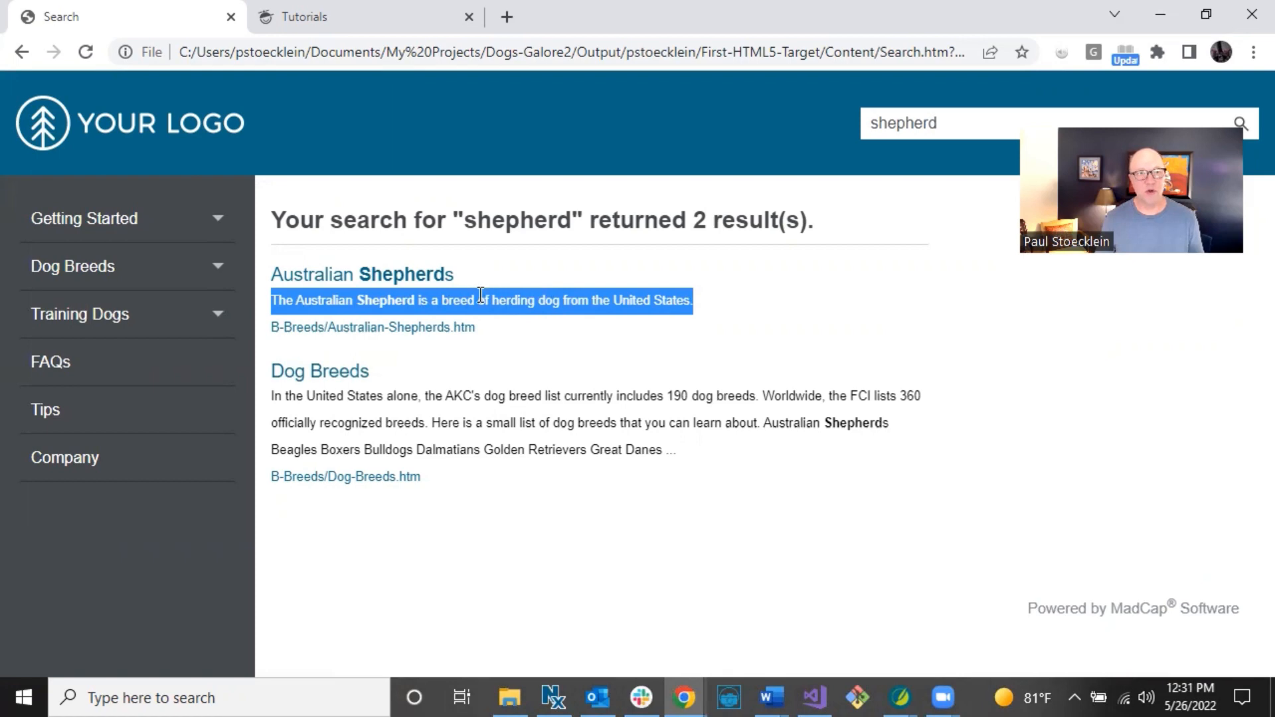
click(566, 302)
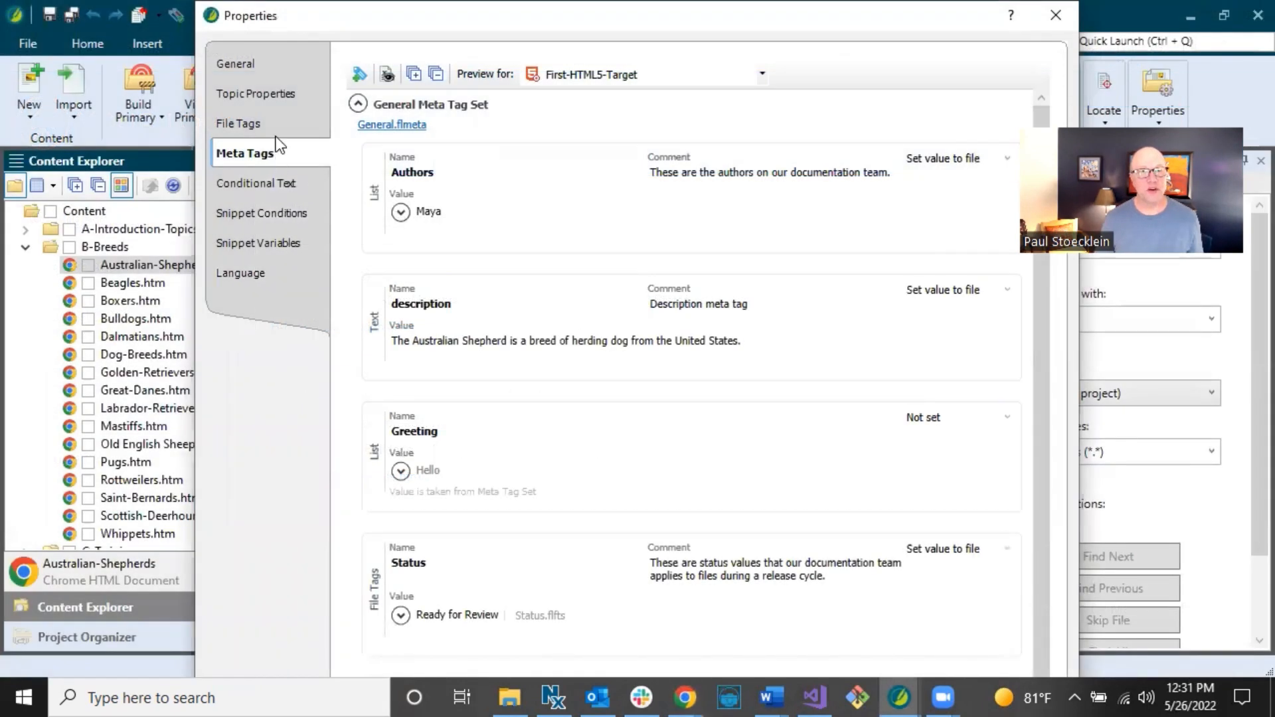
Review the topic's properties, collapse General Meta Tag Set, expand Custom, then close the dialog.
click(277, 100)
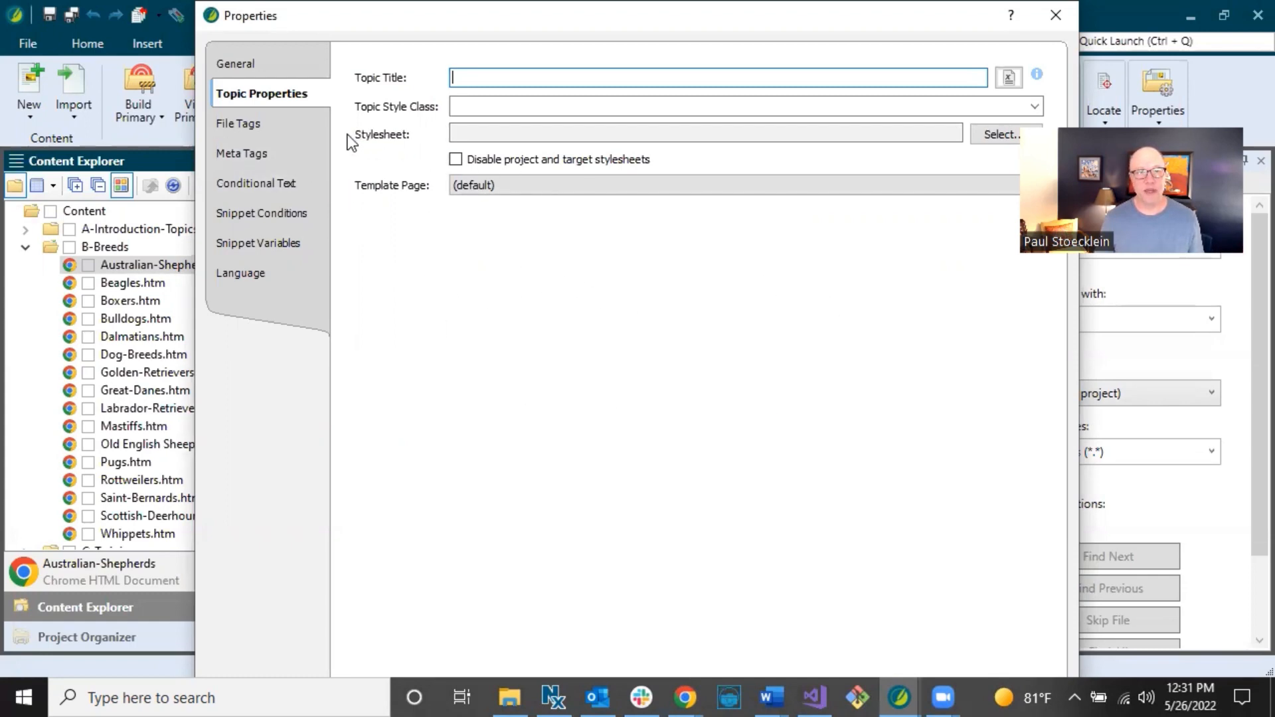
click(280, 142)
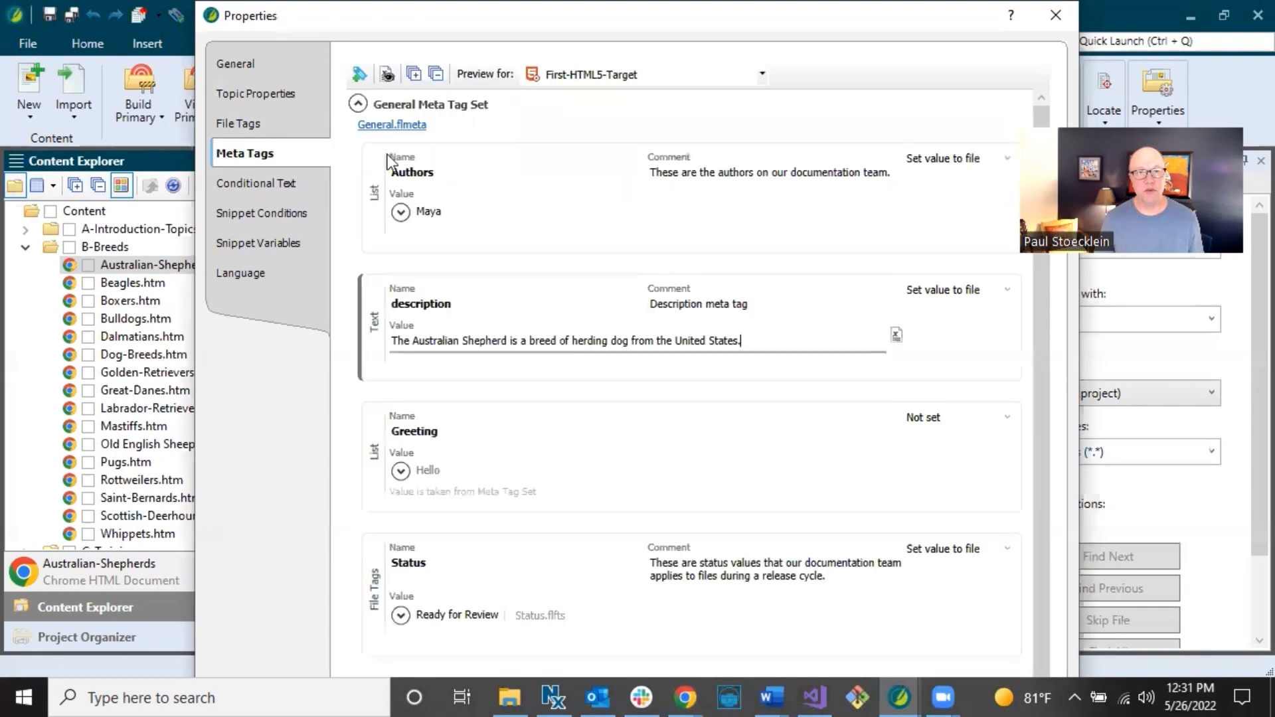
click(358, 105)
click(358, 187)
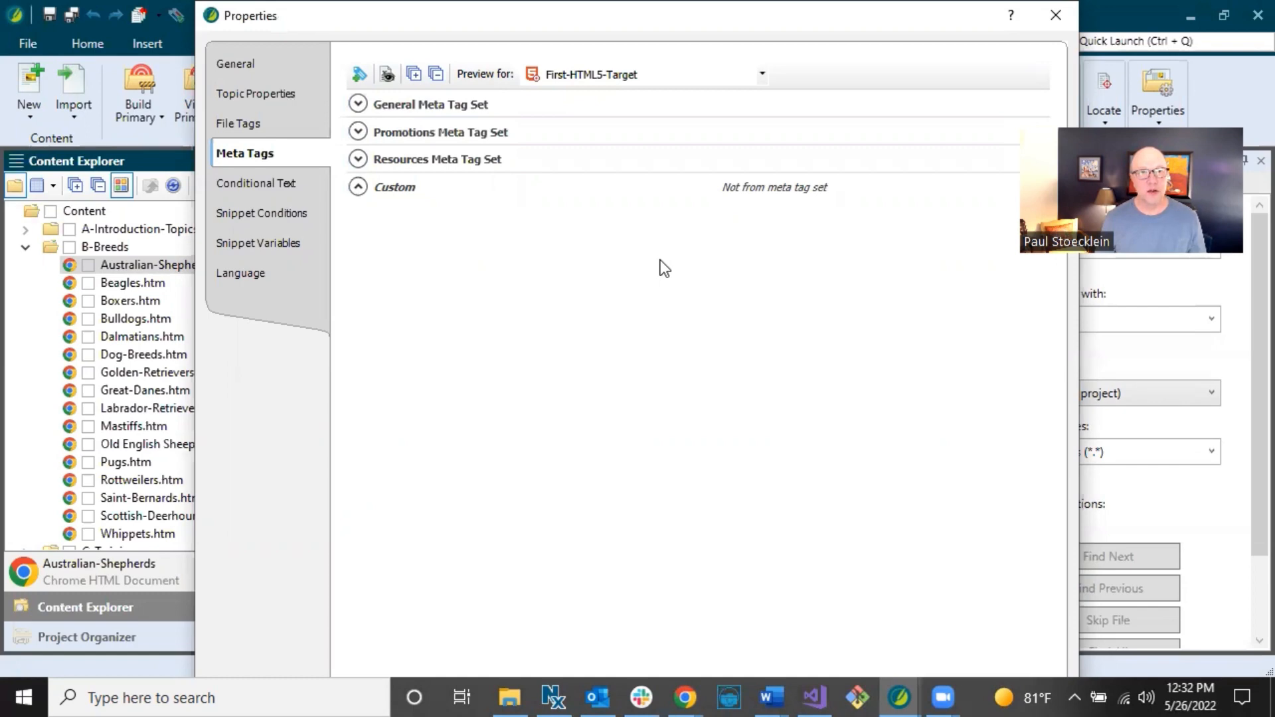
click(1056, 15)
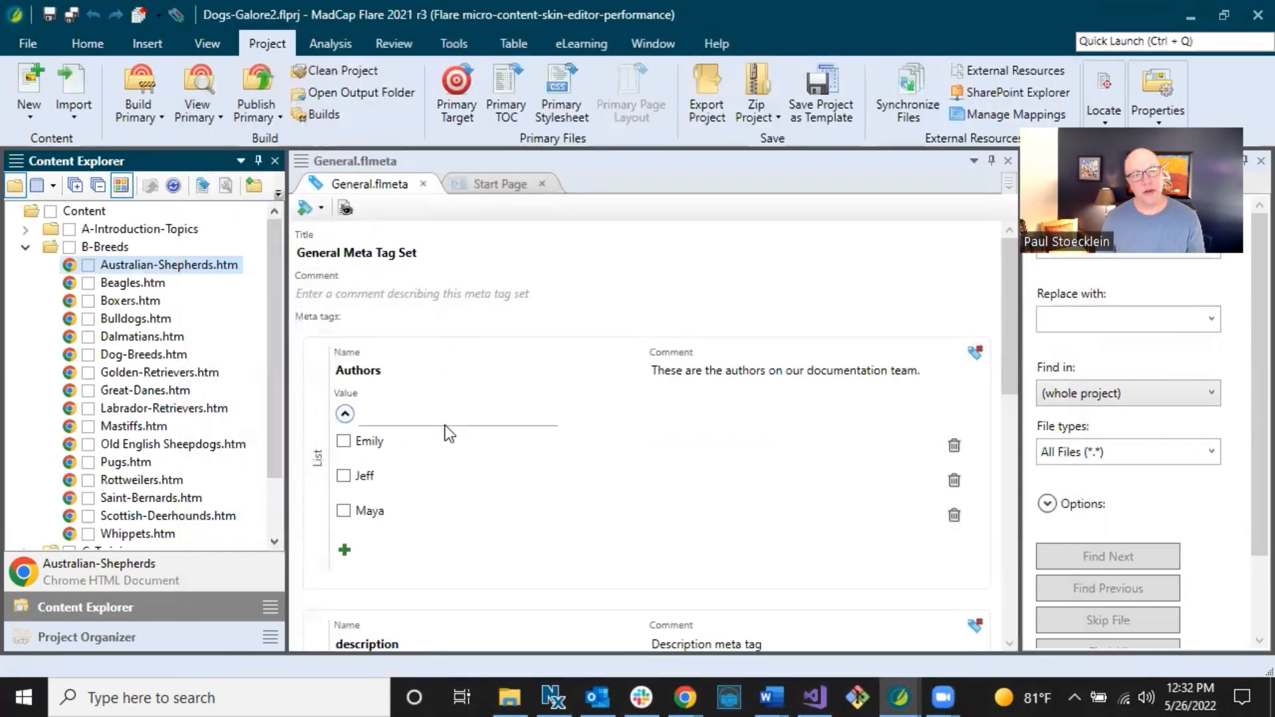
scroll(447, 428, down, 2)
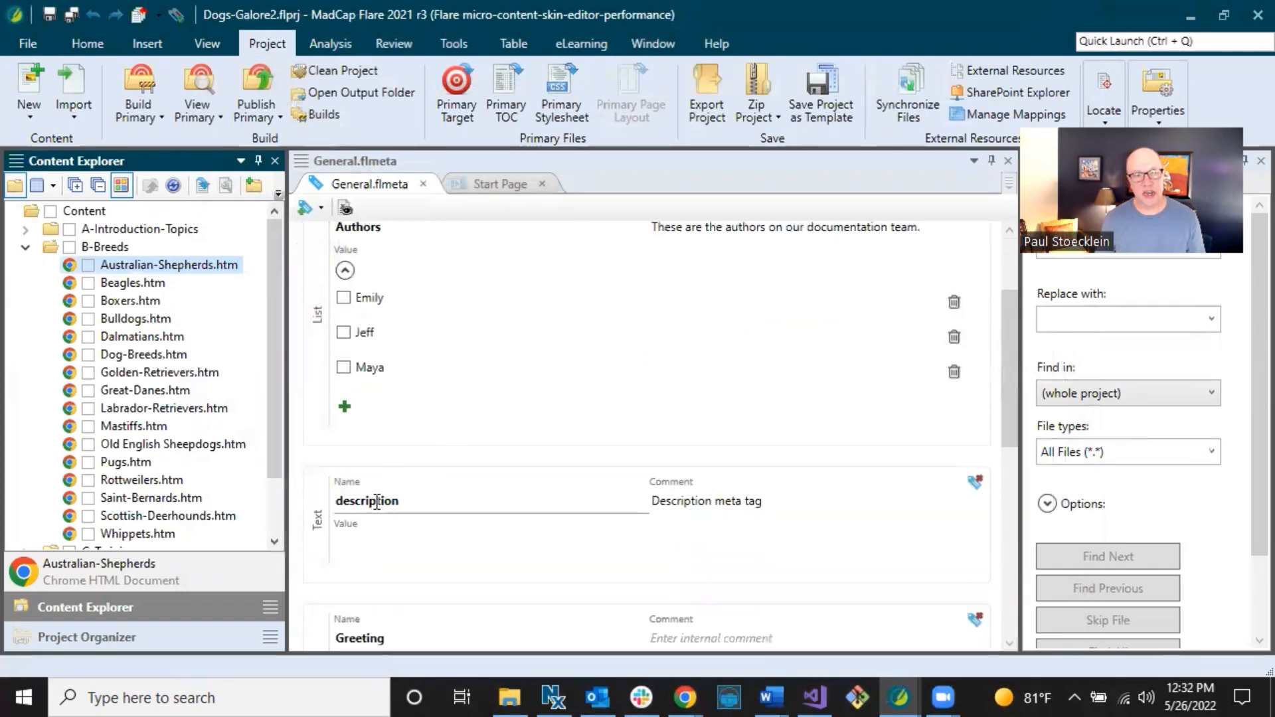
drag(399, 500, 332, 501)
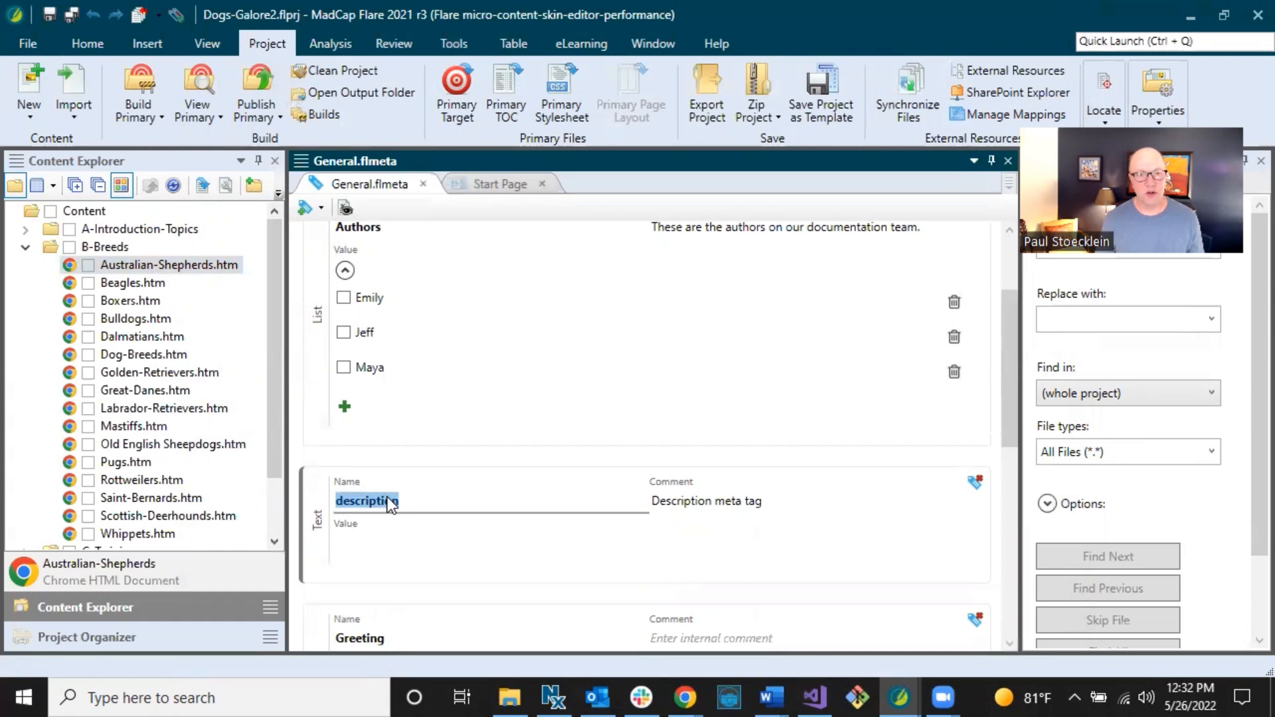
scroll(388, 497, up, 2)
double_click(360, 370)
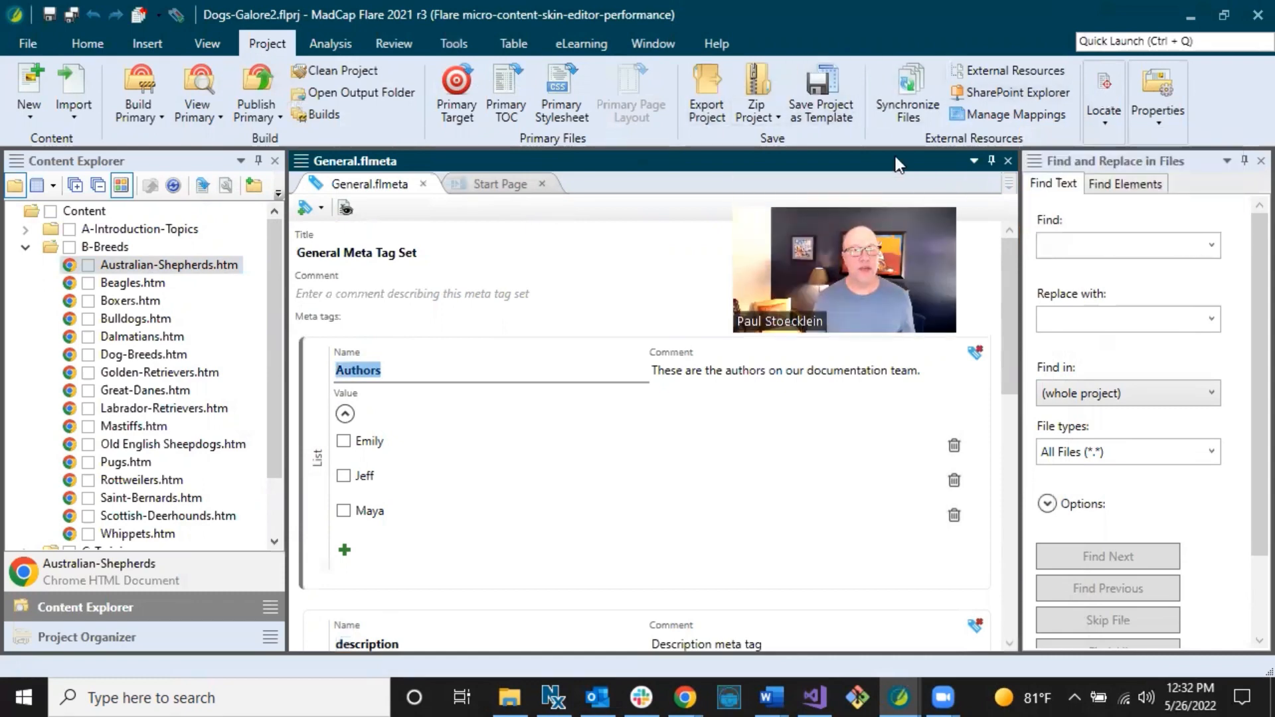
click(330, 41)
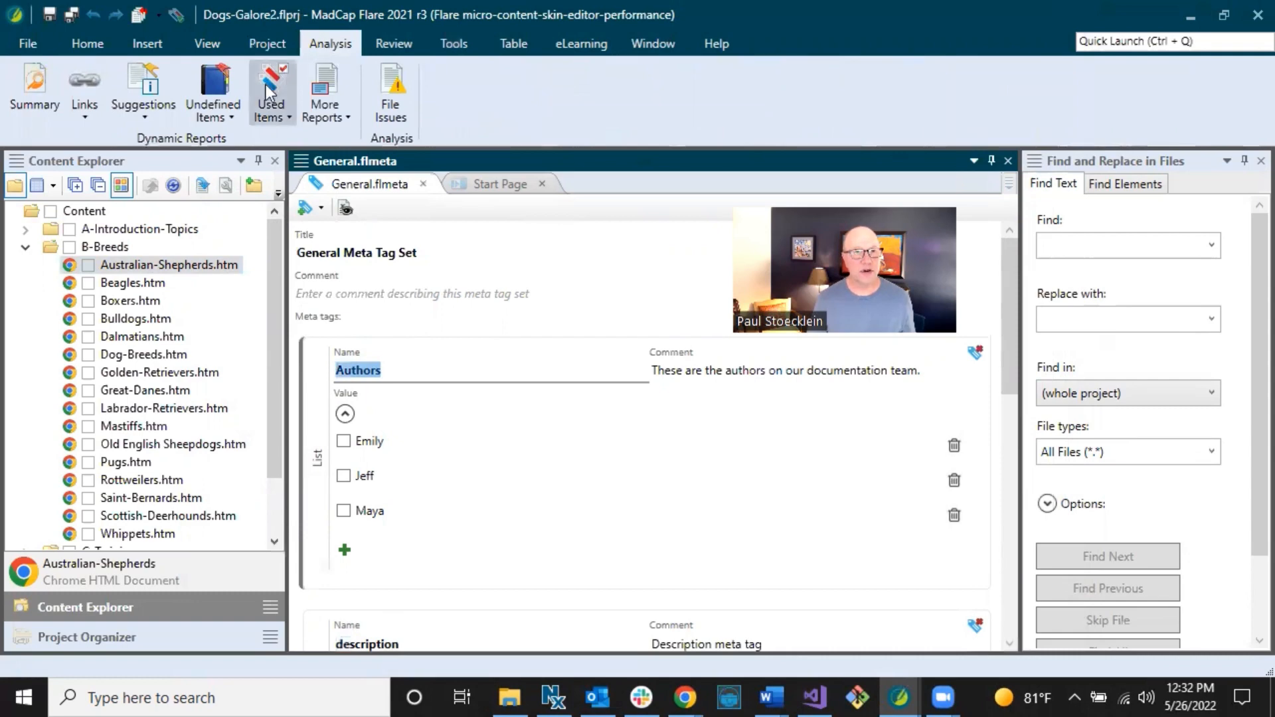
Review the Used Meta Tags report under Analysis > Used Items, then glance at More Reports.
click(226, 114)
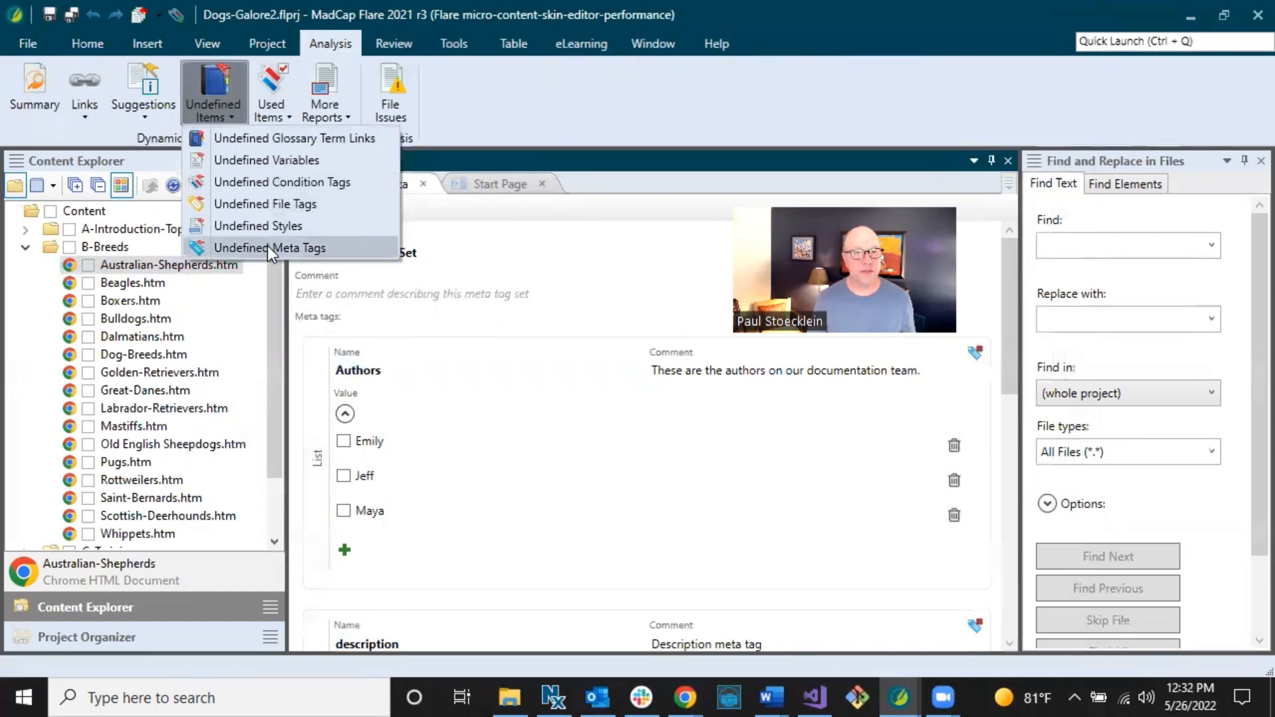
click(284, 114)
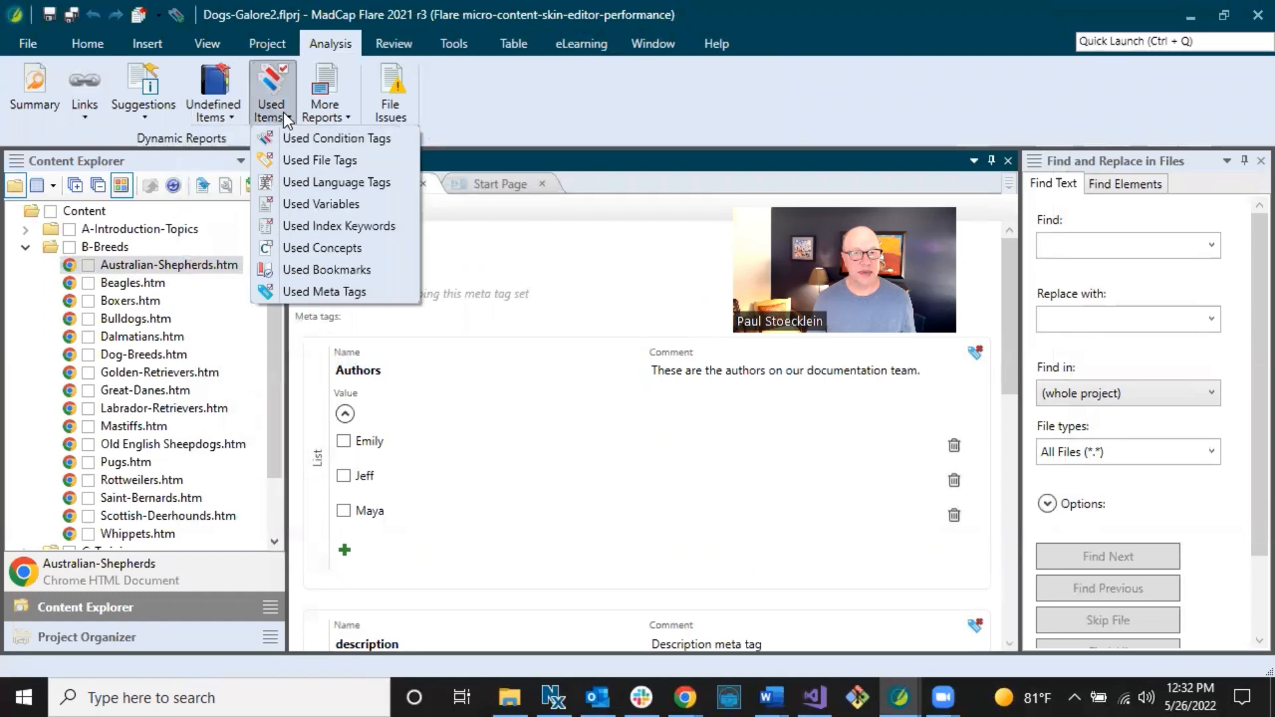
click(304, 291)
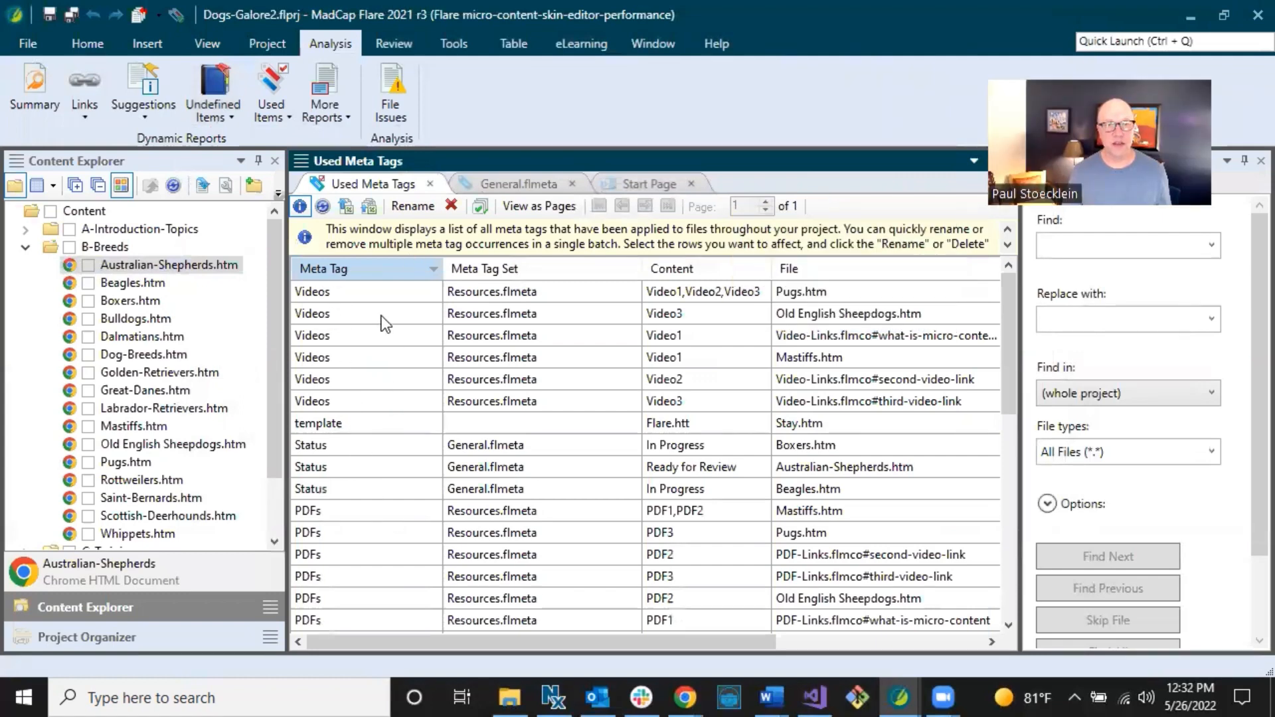
click(430, 184)
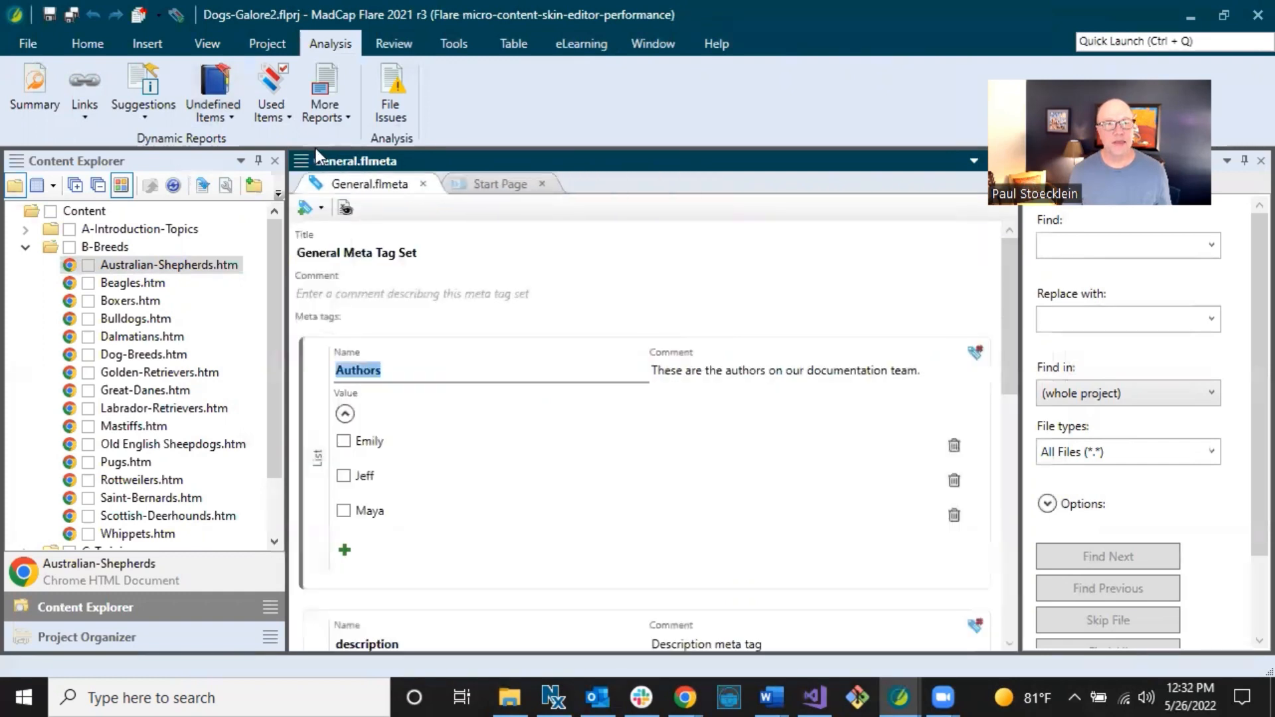
click(325, 117)
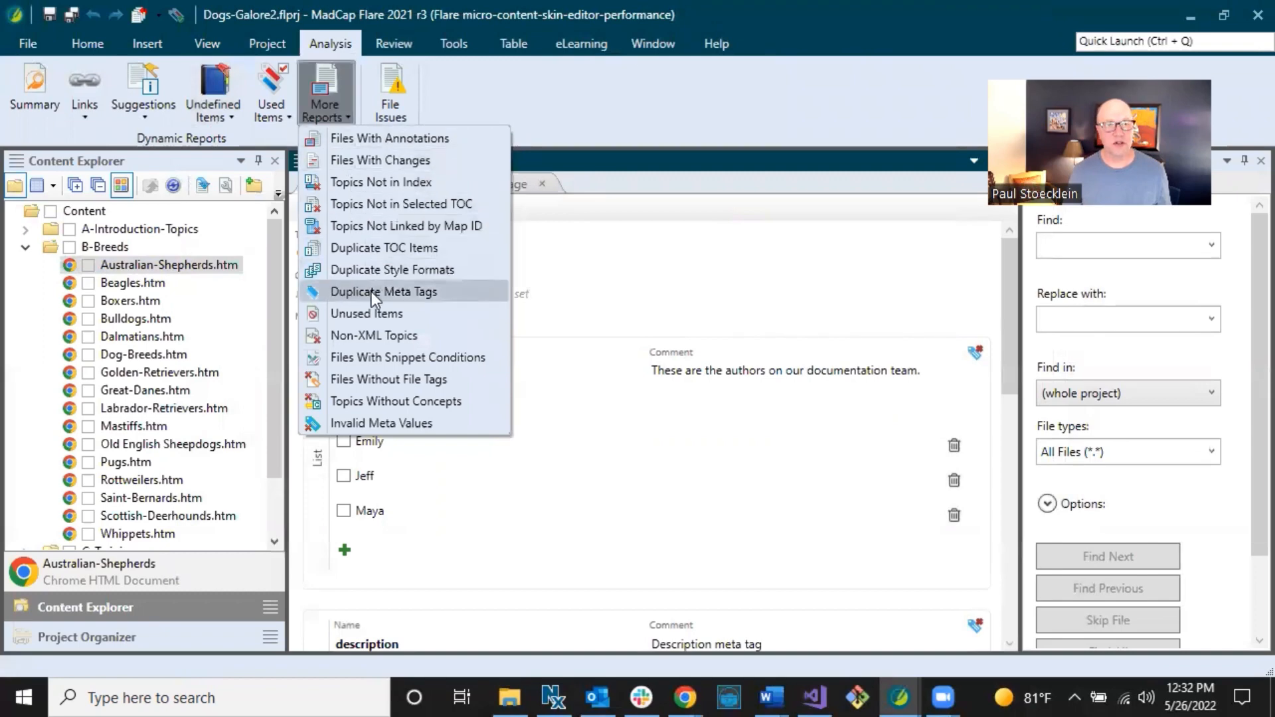
click(548, 74)
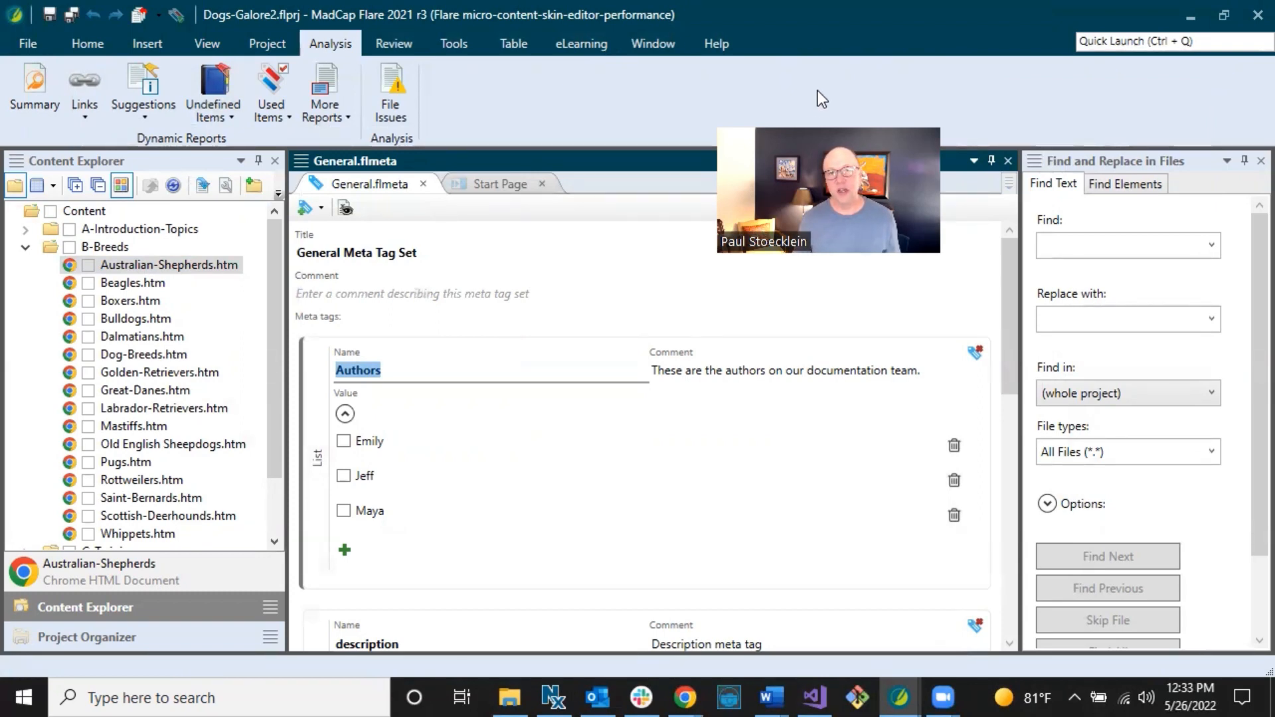
Set Find and Replace in Files to Find Elements with the meta tag.
click(207, 44)
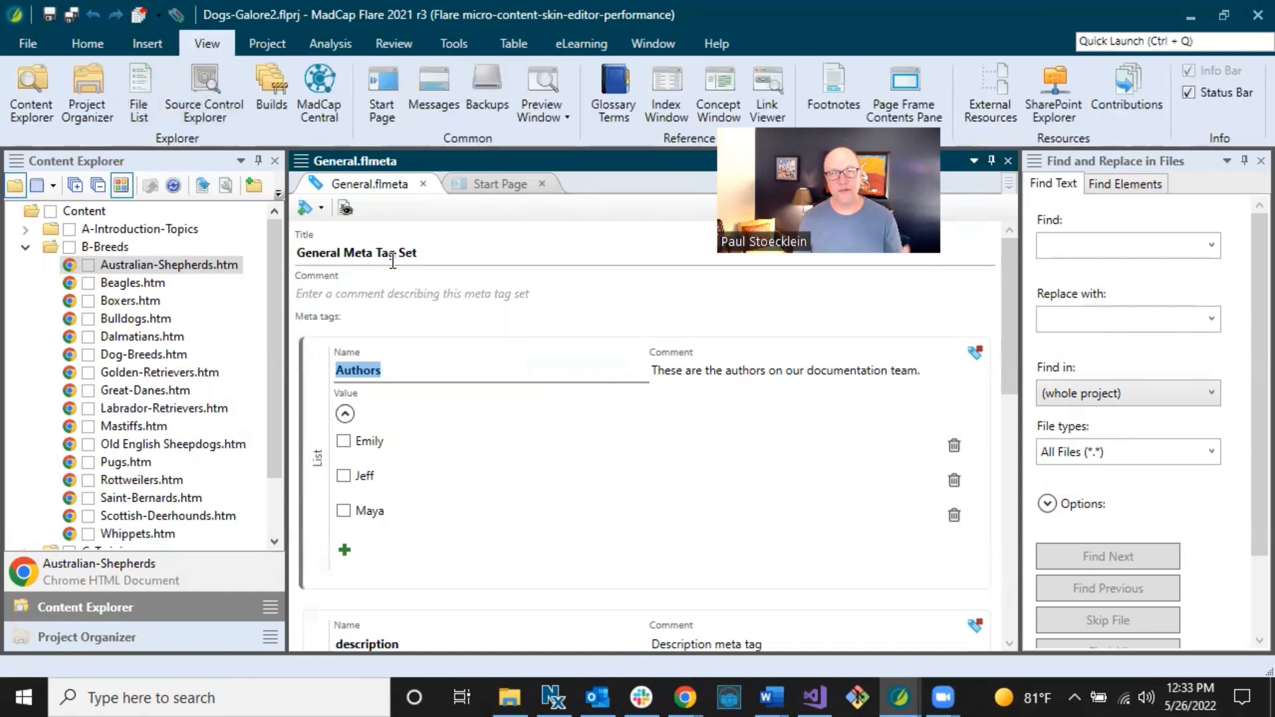
click(1121, 166)
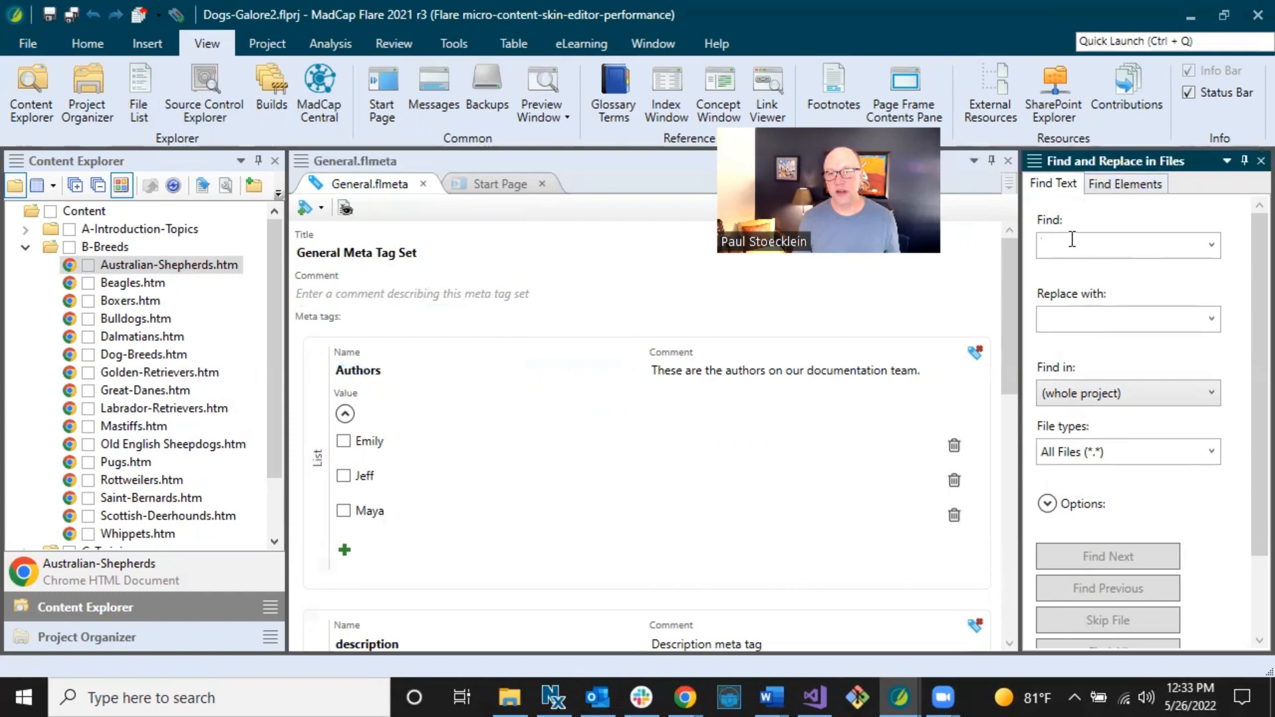
click(1126, 184)
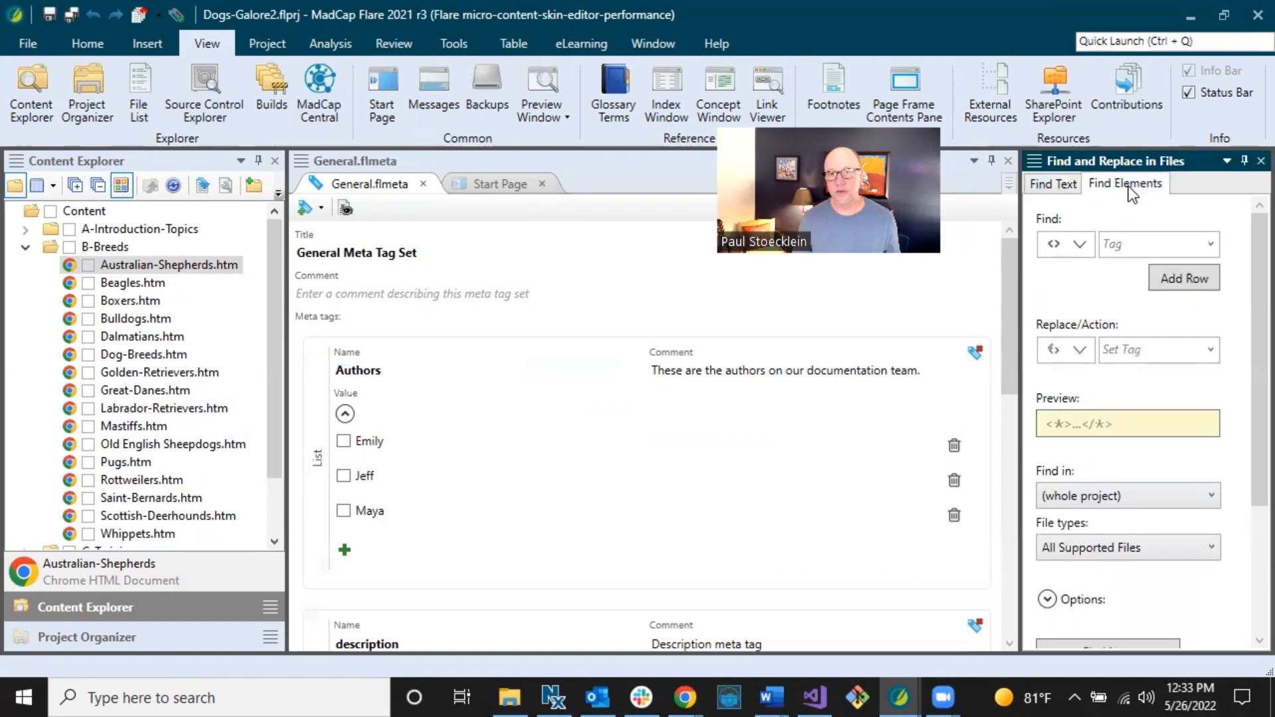
click(1210, 244)
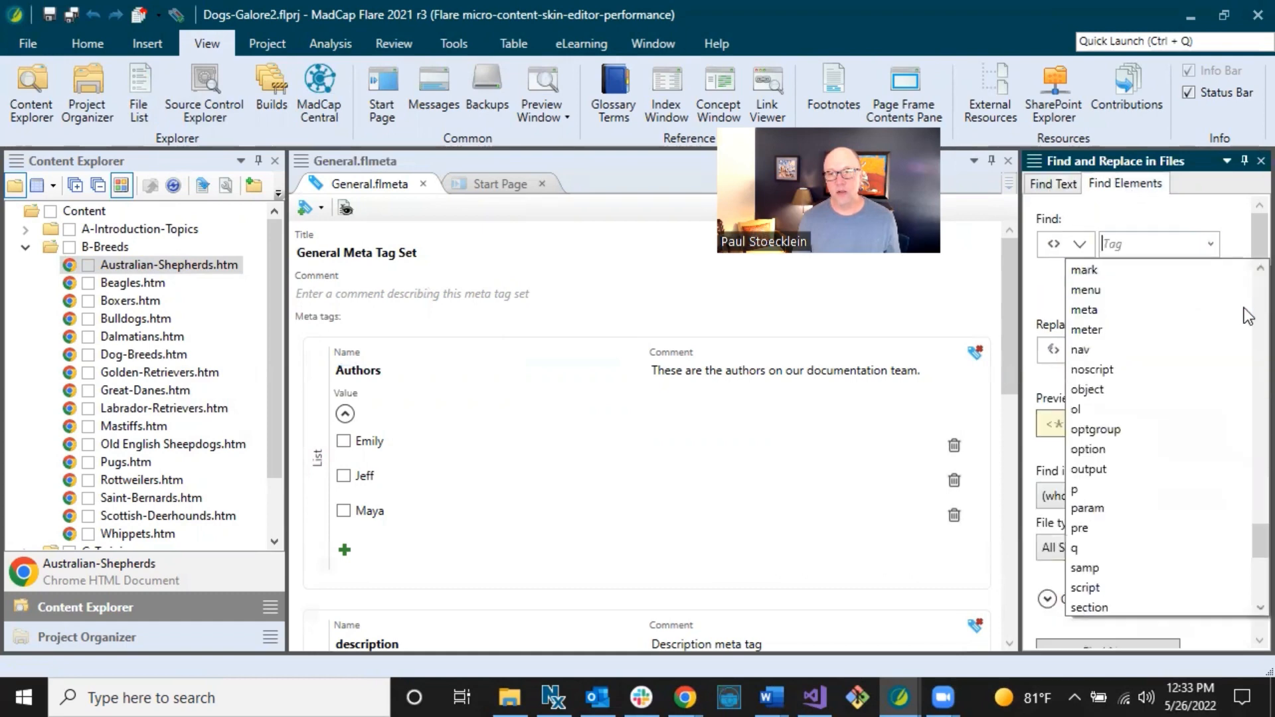
click(1096, 311)
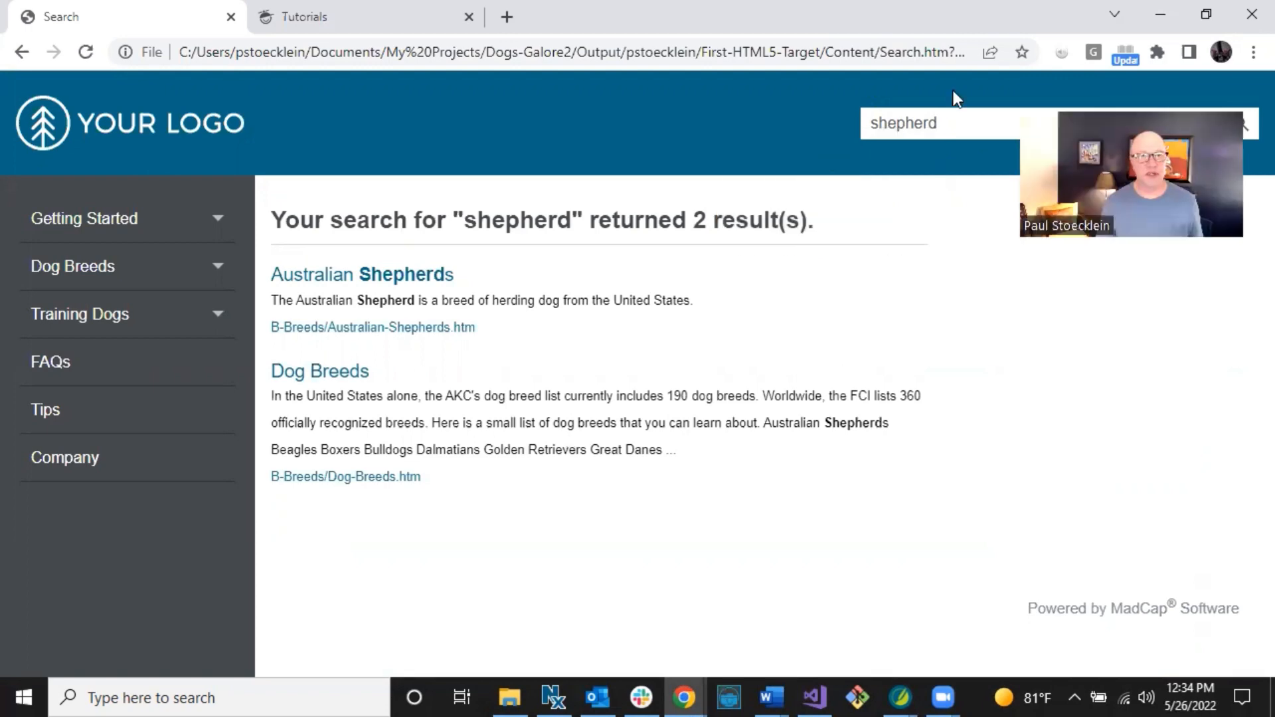
Show the Flare Tutorials page and scroll its navigation to the Meta Tags Tutorial.
click(348, 15)
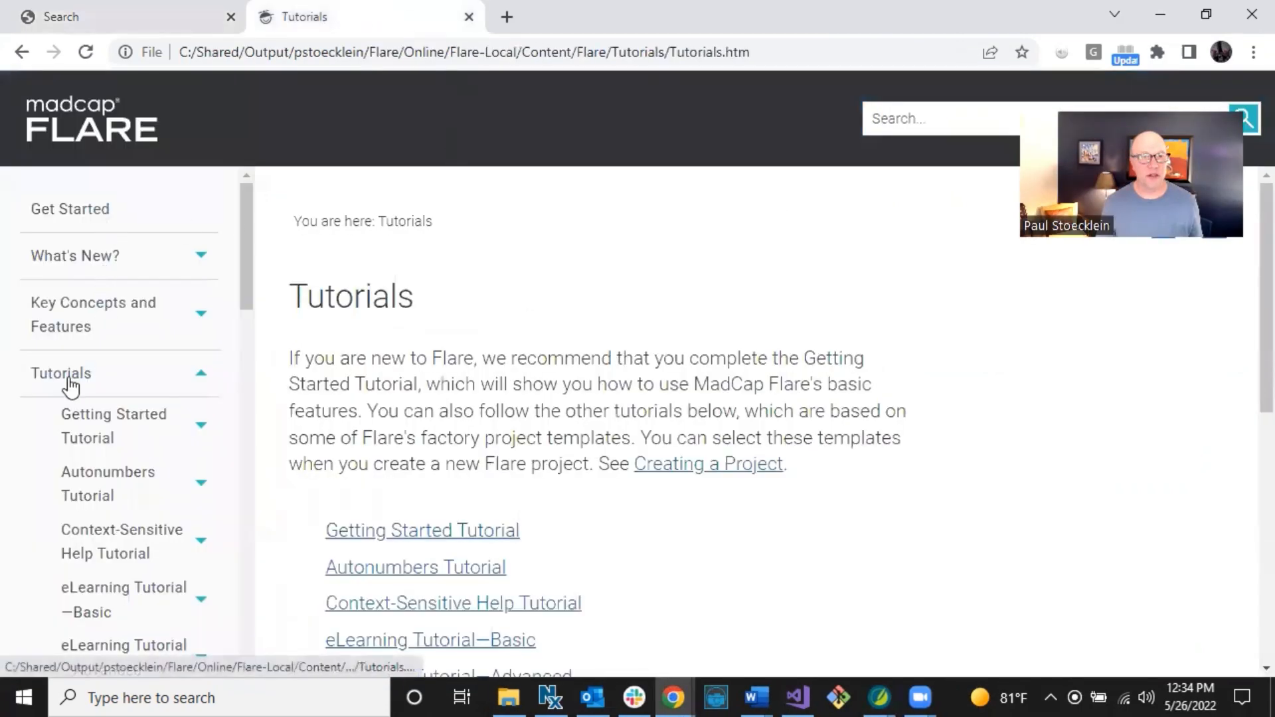
scroll(85, 404, down, 6)
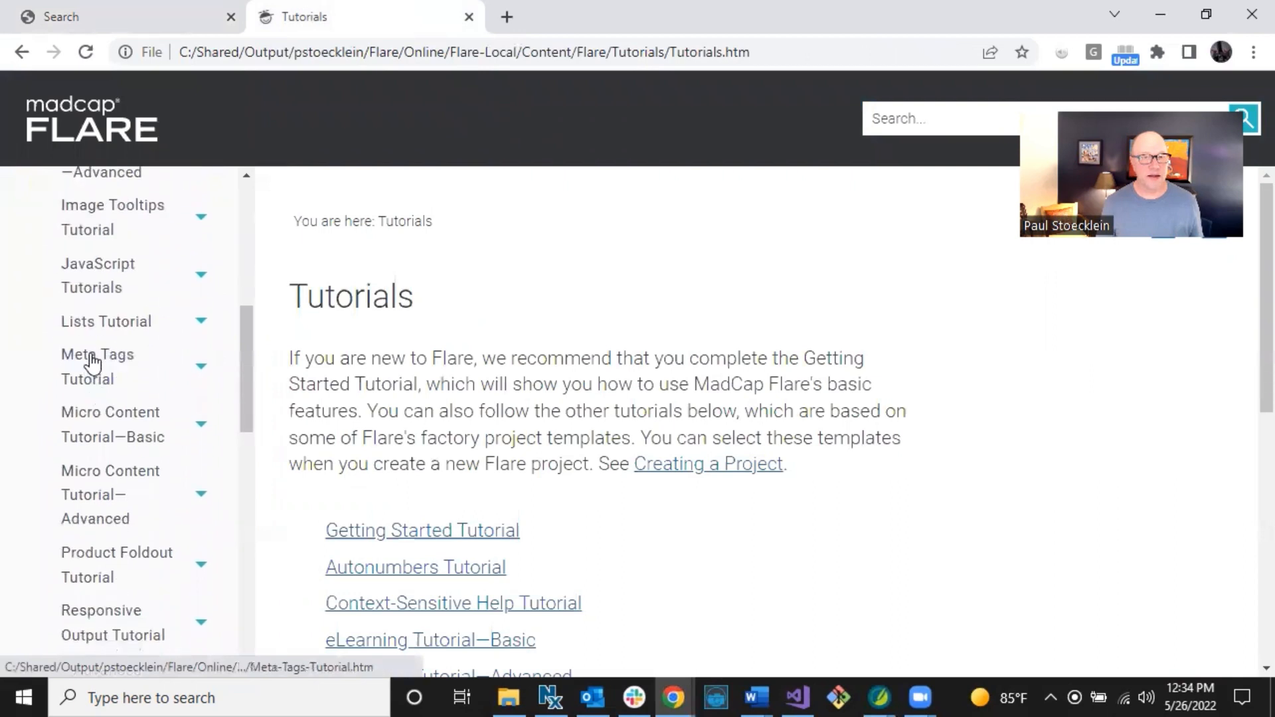
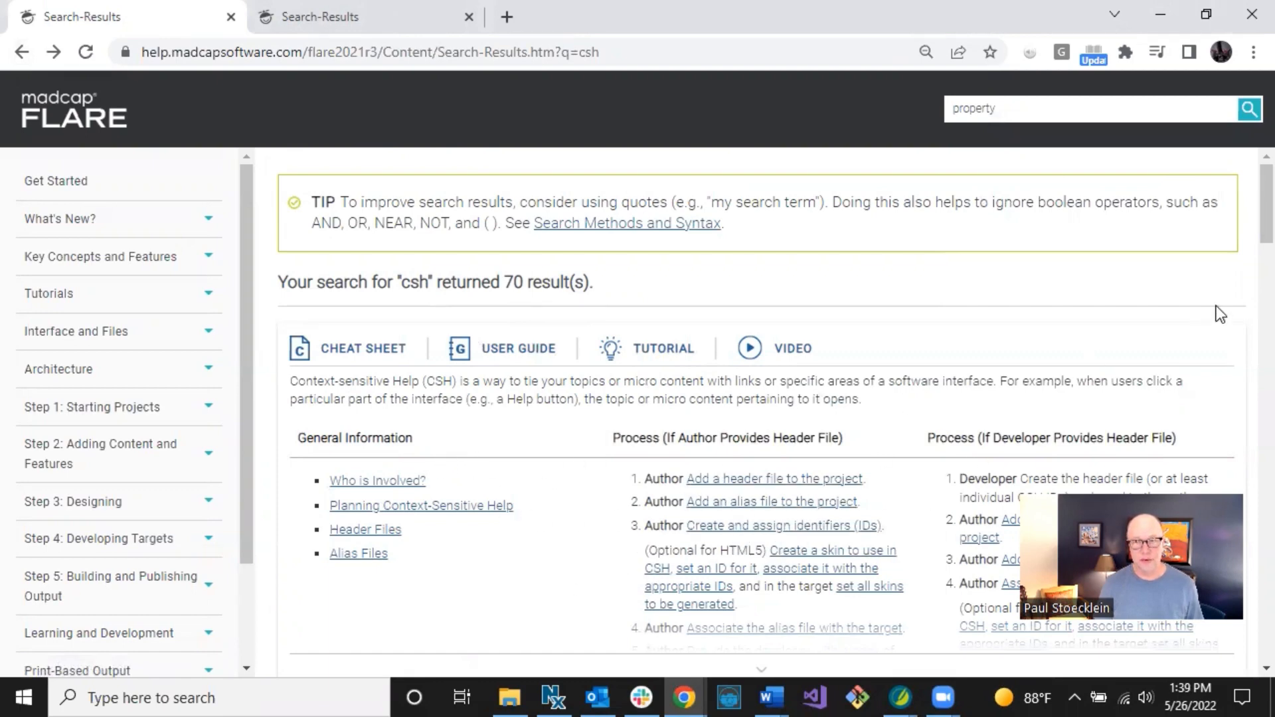
Scroll through the csh search results, then switch to the tab with the local help output.
scroll(1245, 210, down, 2)
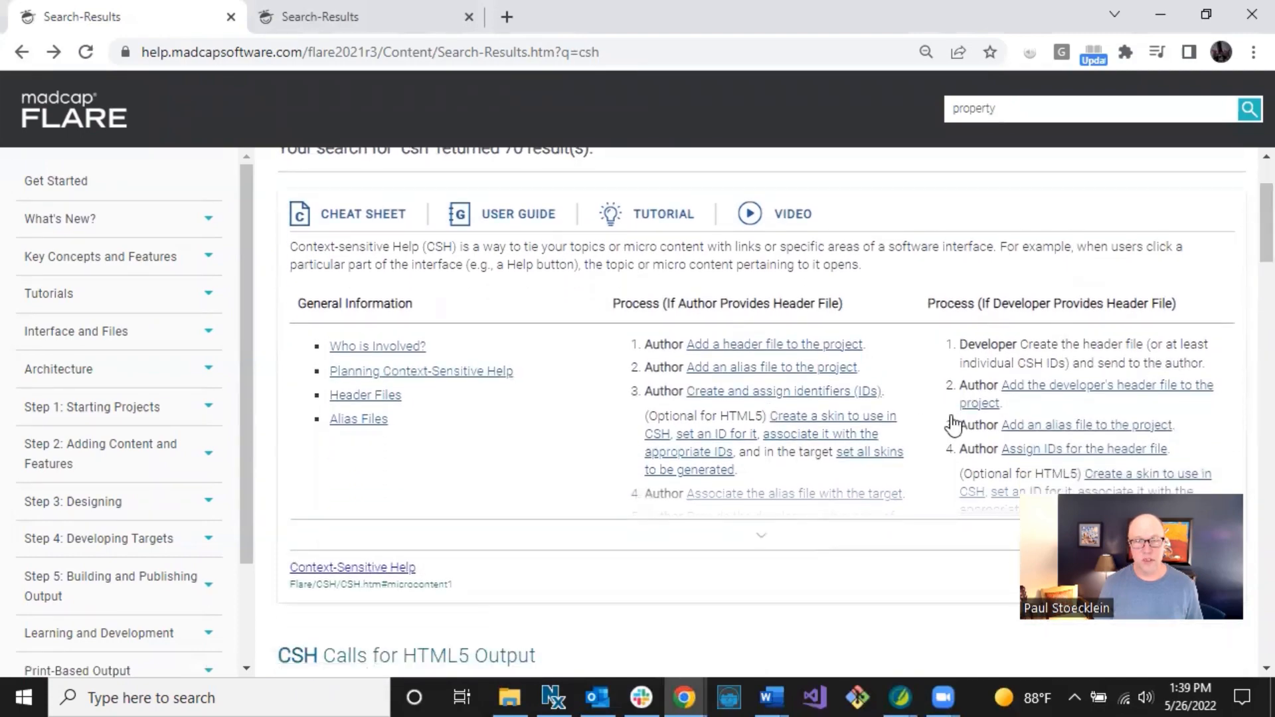
scroll(1245, 268, down, 6)
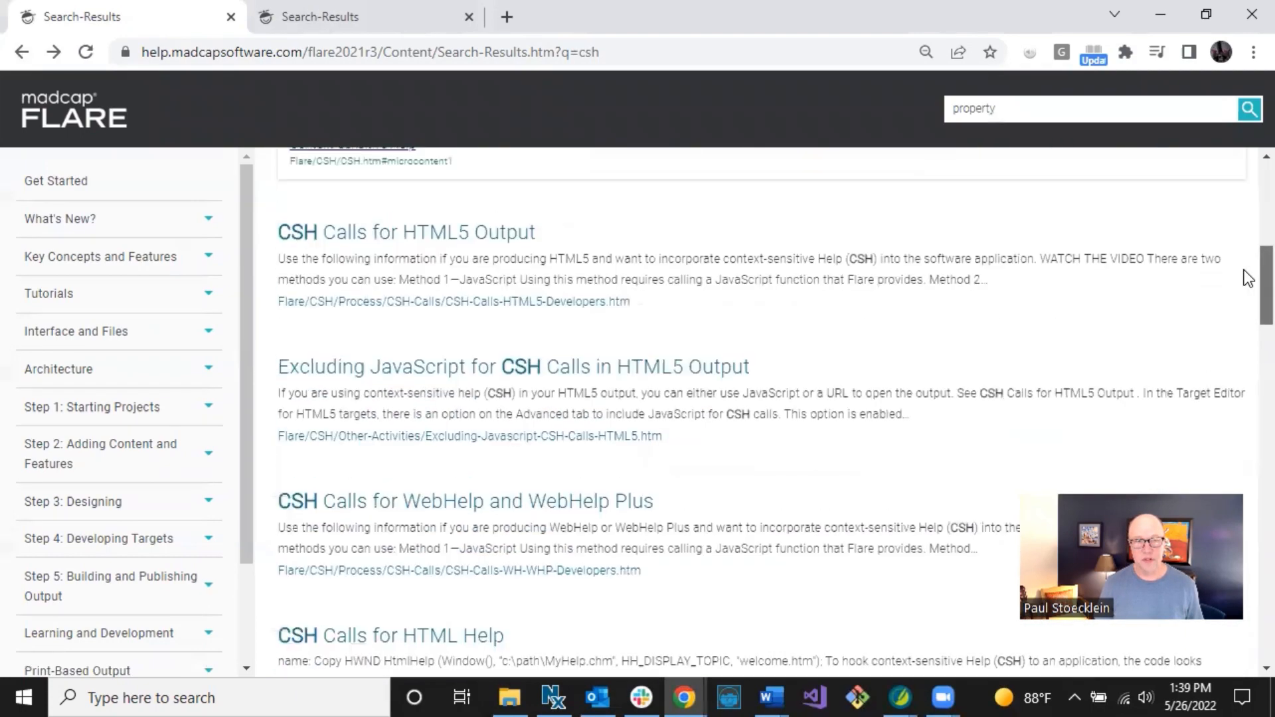
scroll(1244, 280, up, 8)
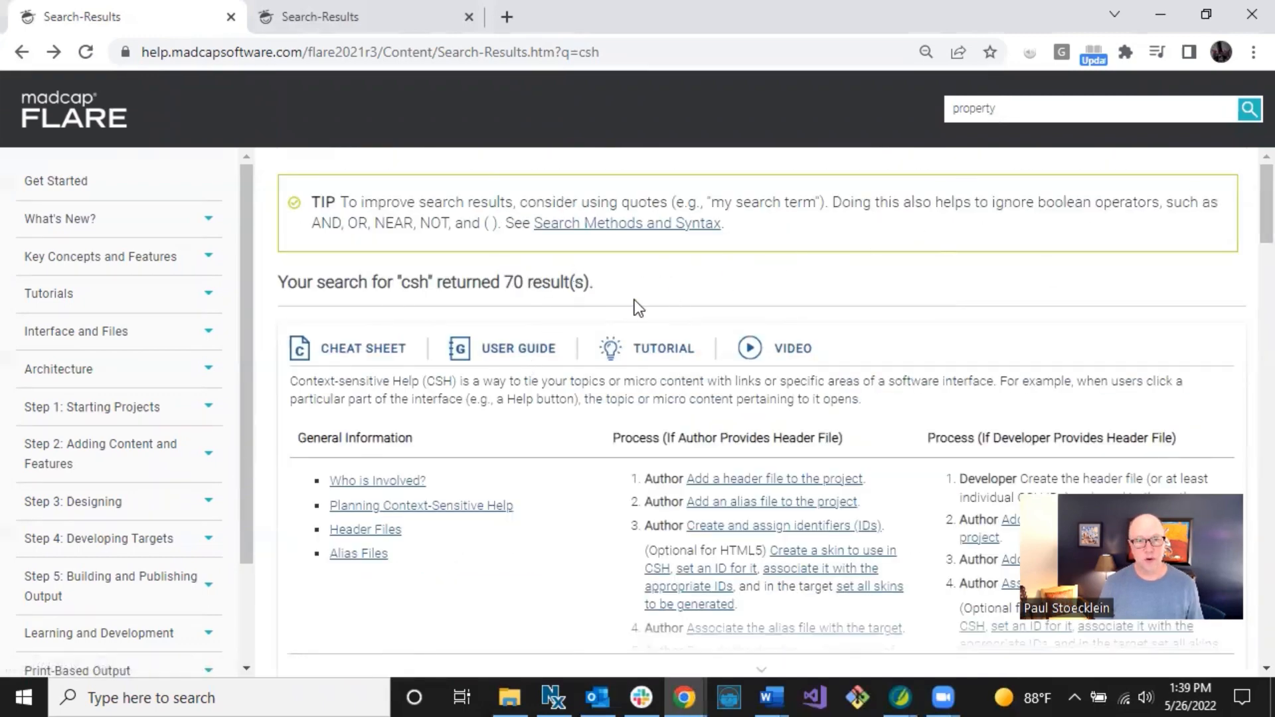
click(397, 16)
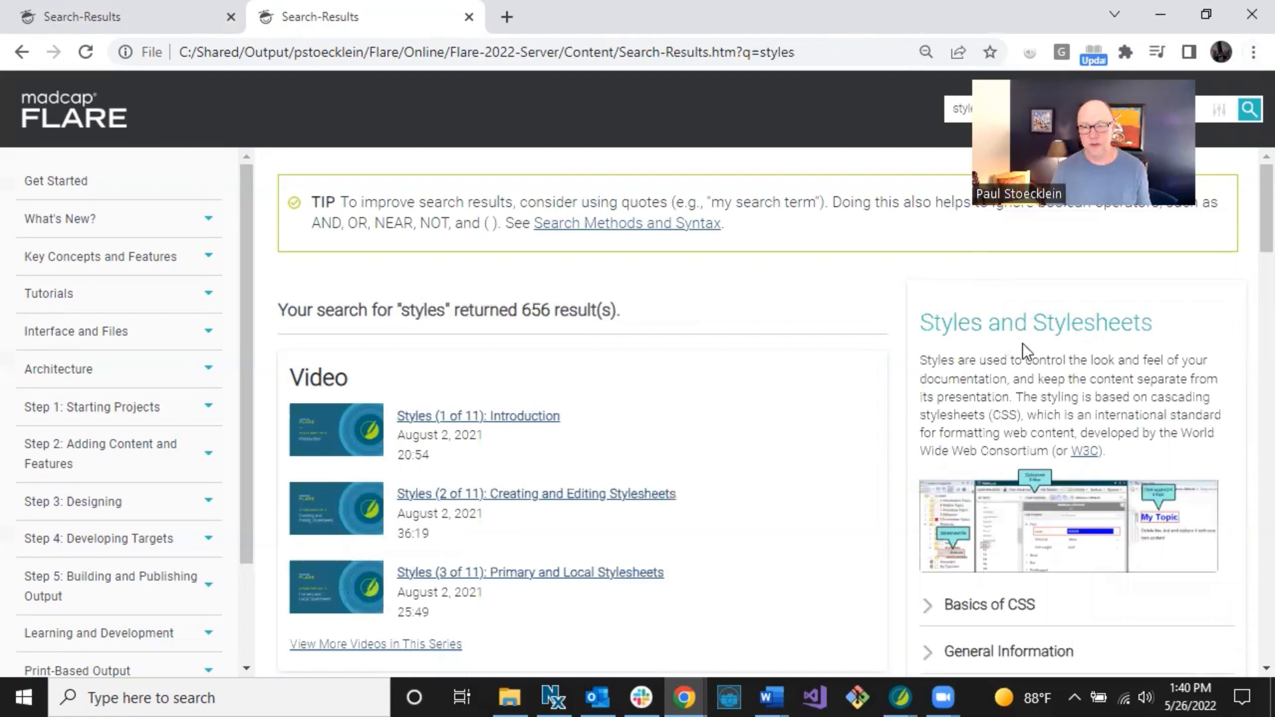
scroll(1246, 253, down, 6)
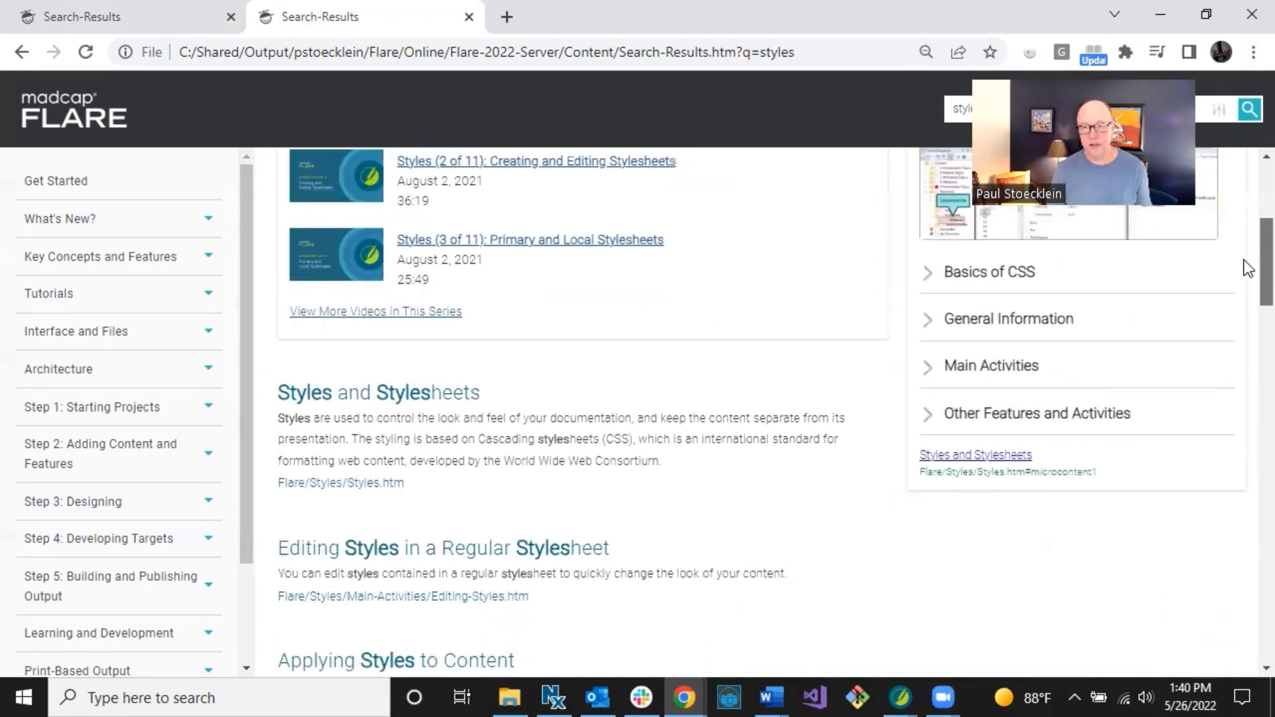
scroll(1245, 246, up, 6)
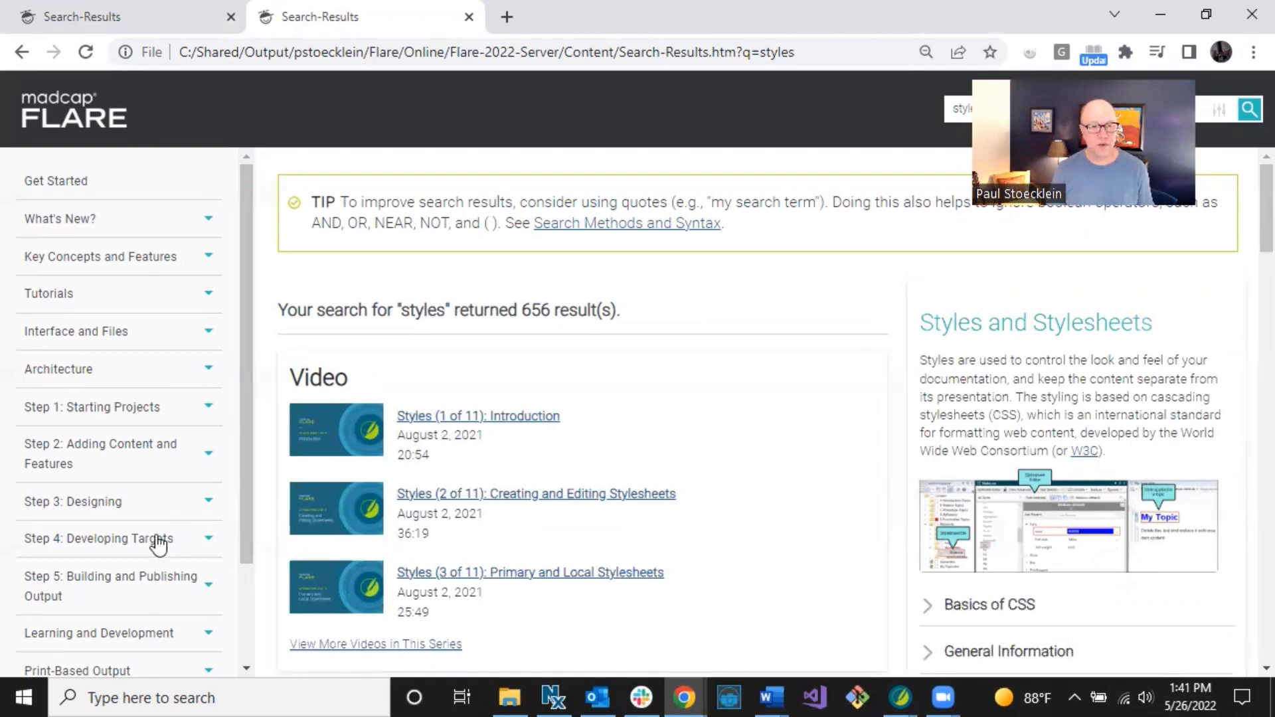
Open the Learning and Development topic and look over its eLearning PDF guides and video series.
click(100, 636)
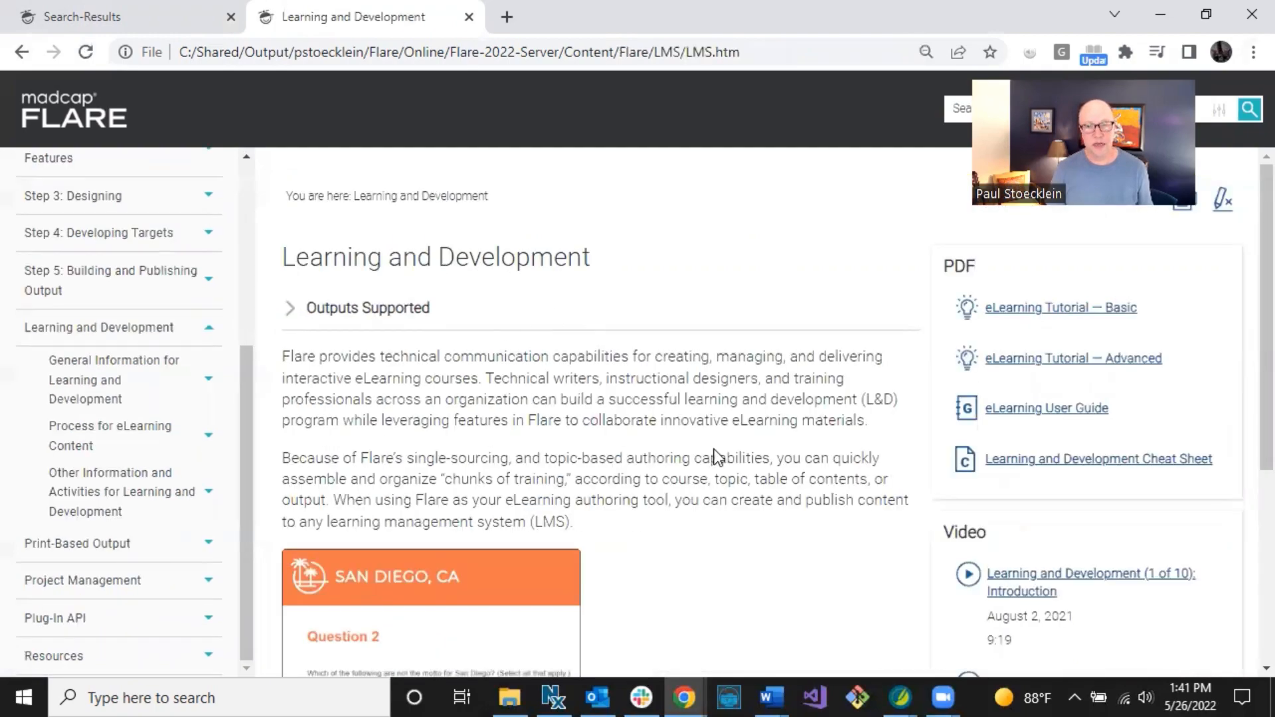
scroll(715, 449, down, 5)
scroll(714, 441, up, 5)
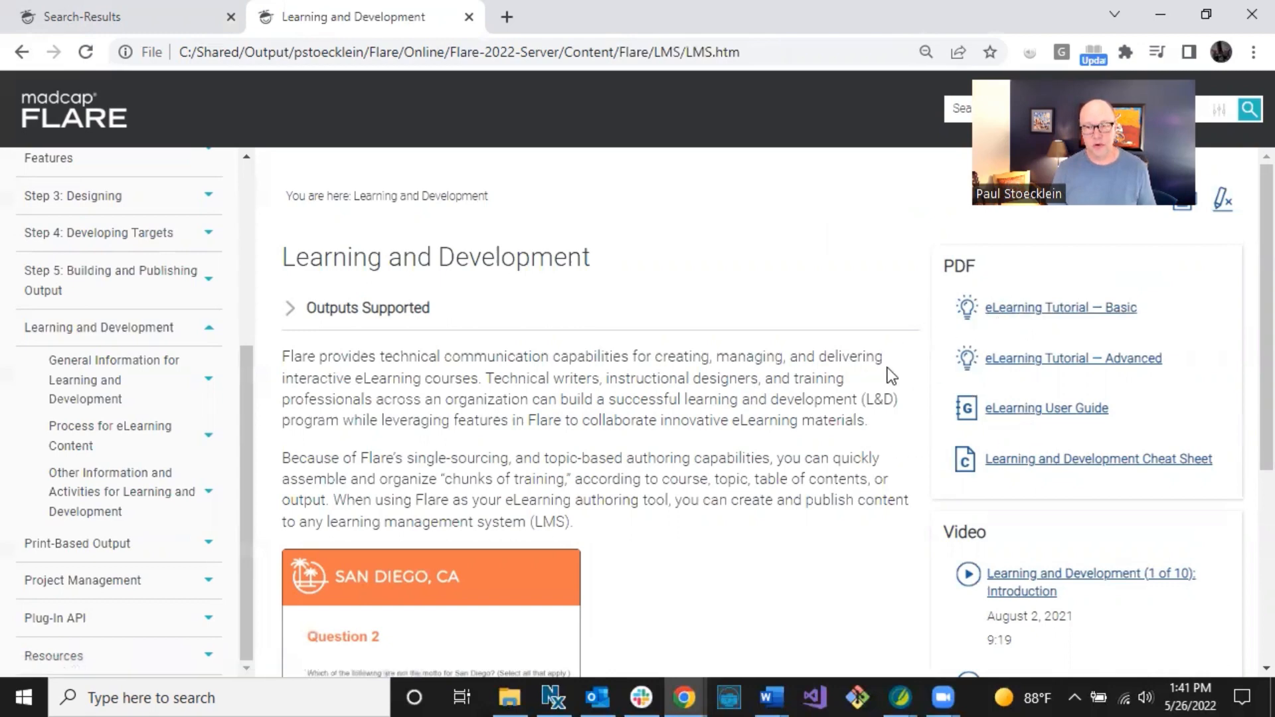
scroll(907, 364, down, 3)
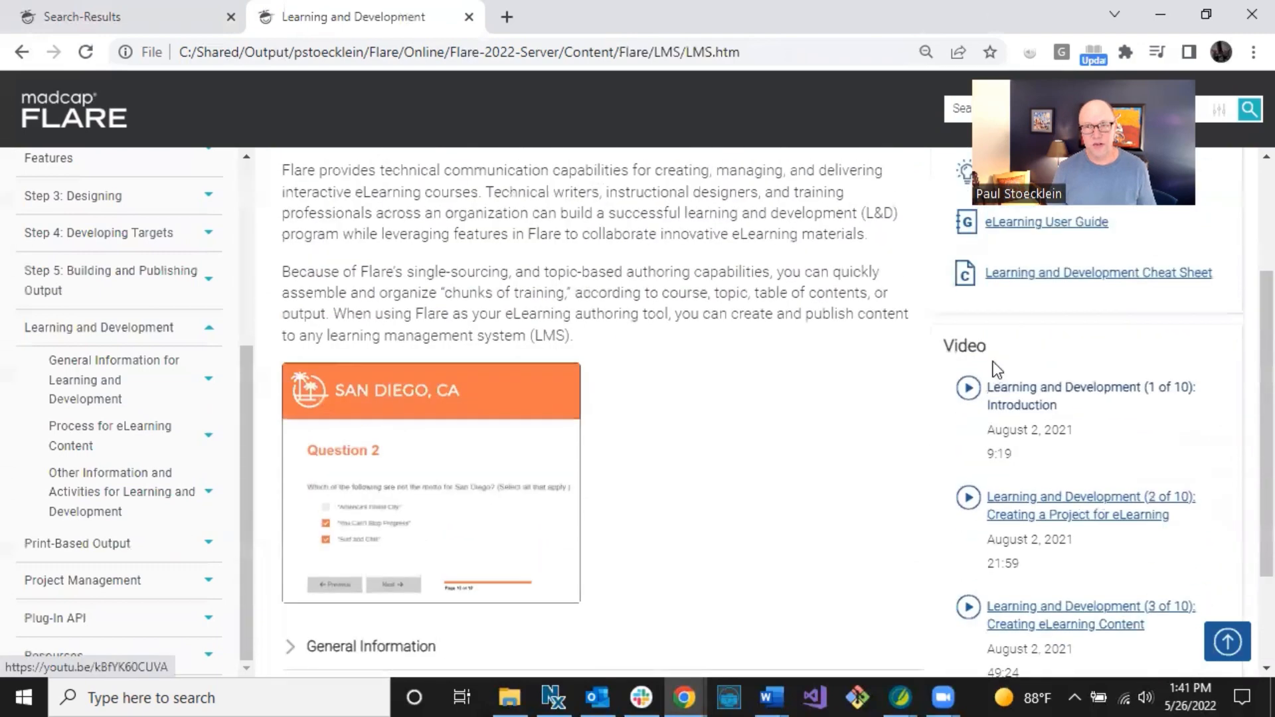
scroll(994, 370, up, 3)
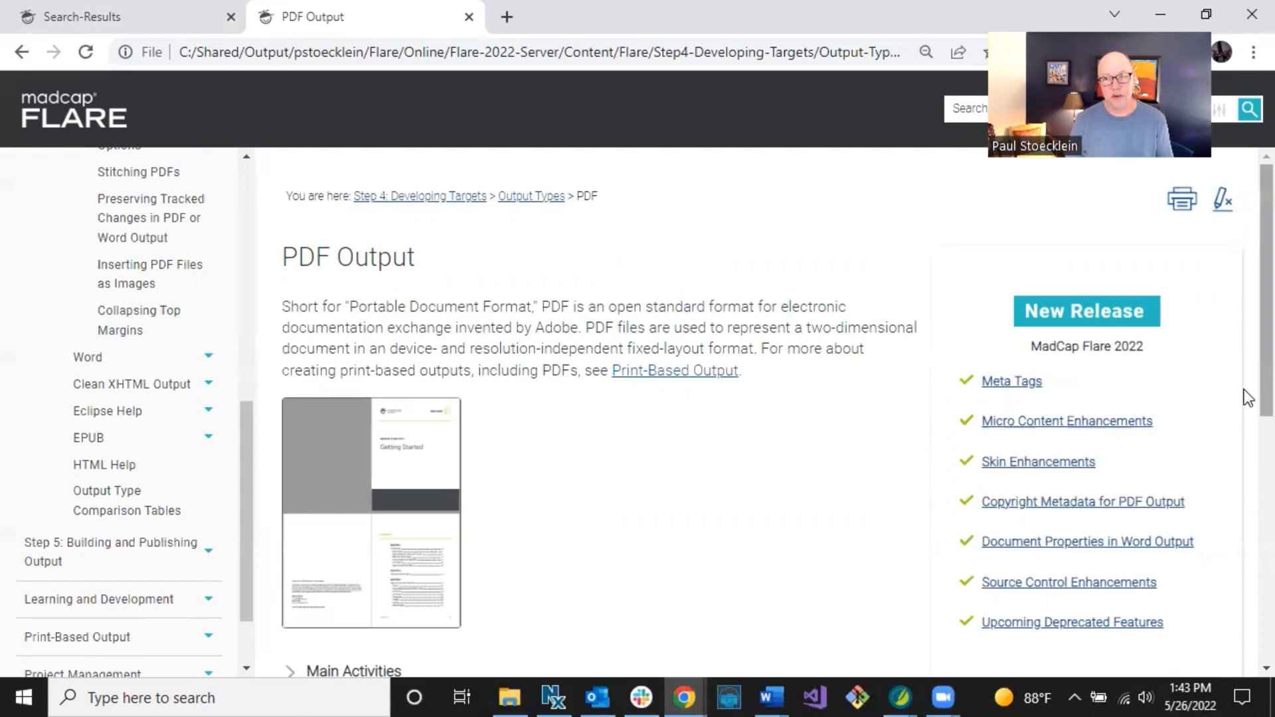
Scroll through the PDF Output topic down to its notes and back up.
scroll(1246, 408, down, 2)
scroll(1247, 408, down, 7)
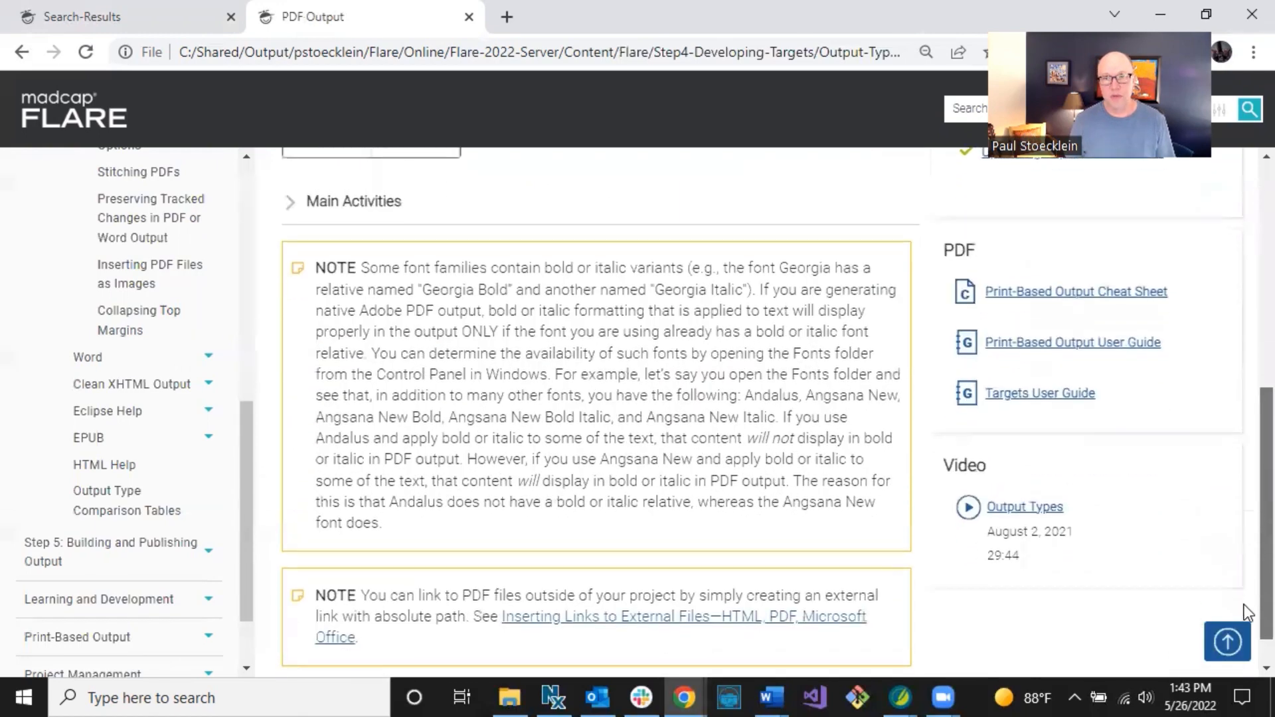
scroll(1244, 600, up, 7)
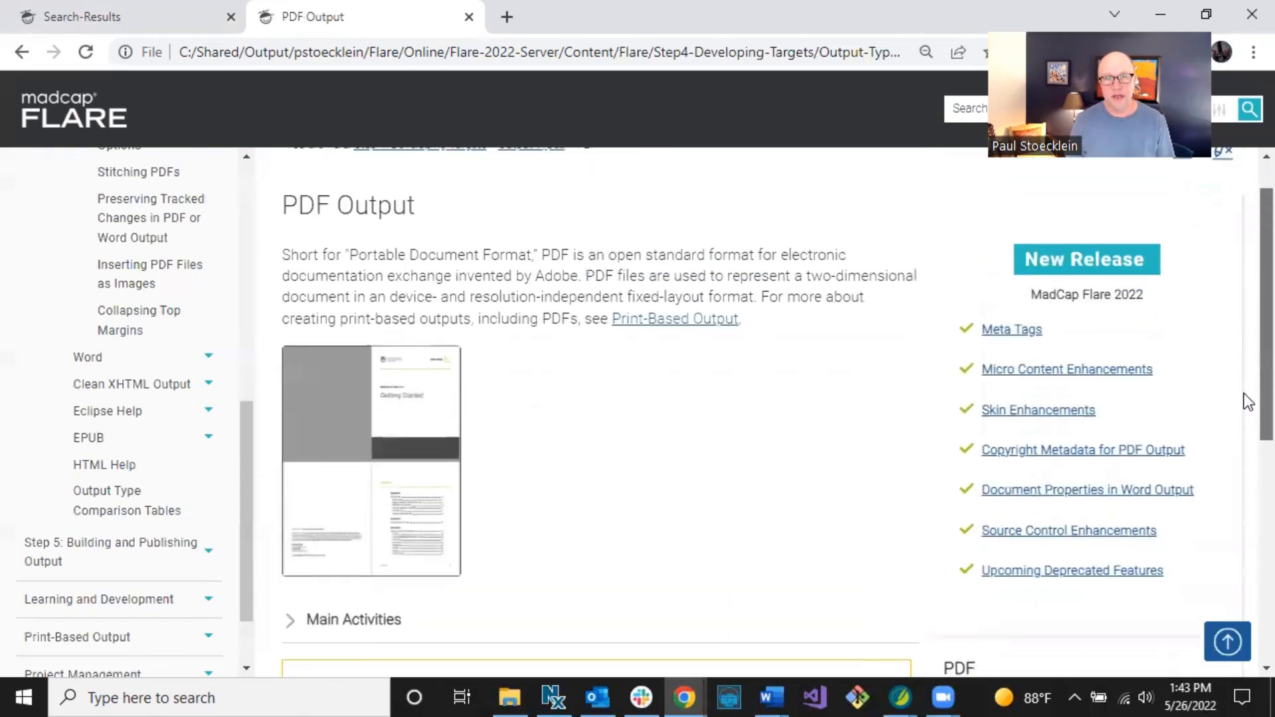
scroll(1242, 399, down, 5)
scroll(1245, 531, up, 5)
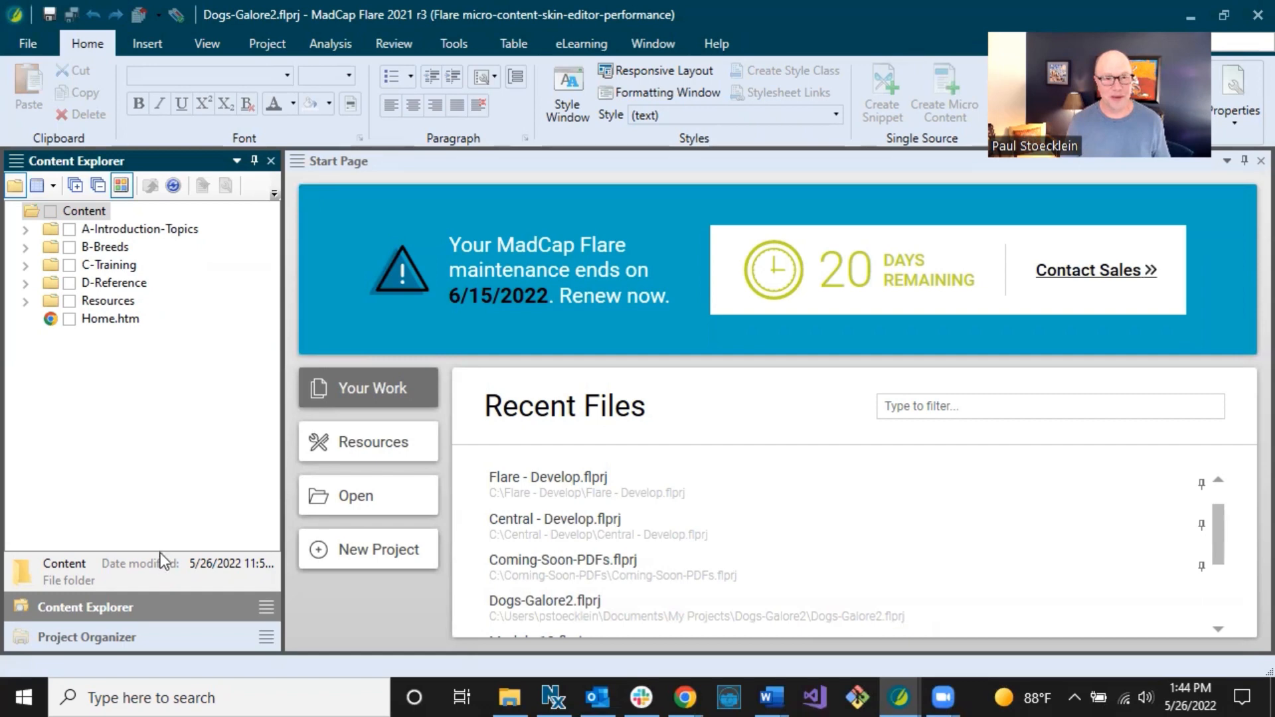
In Content Explorer, expand Resources > MicroContent and select About-Breeds.
click(141, 631)
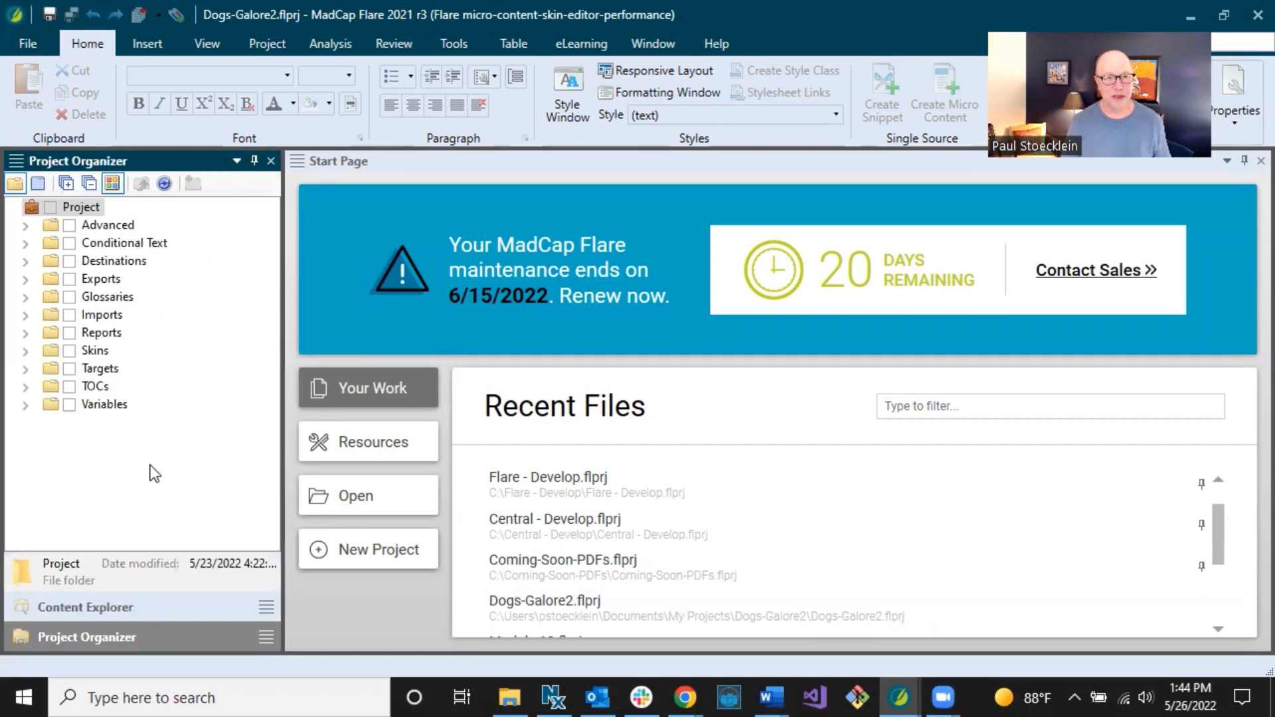
click(129, 601)
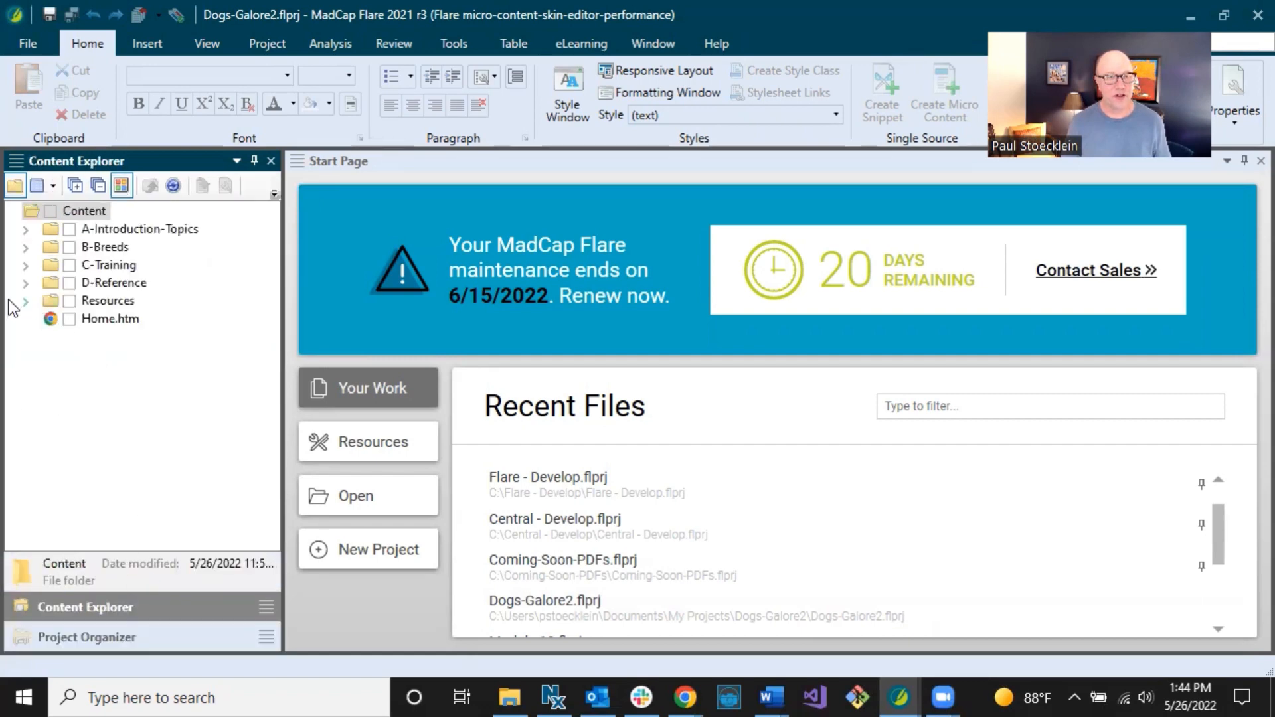
click(24, 300)
click(44, 336)
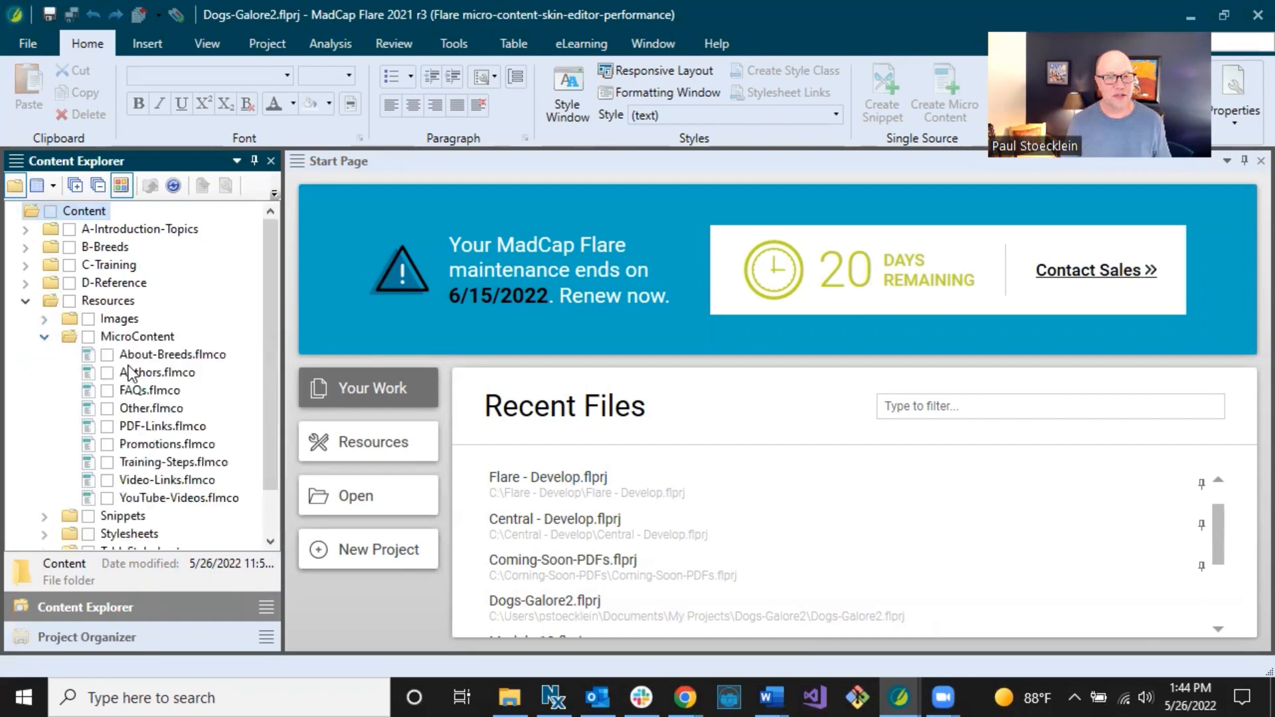
click(132, 356)
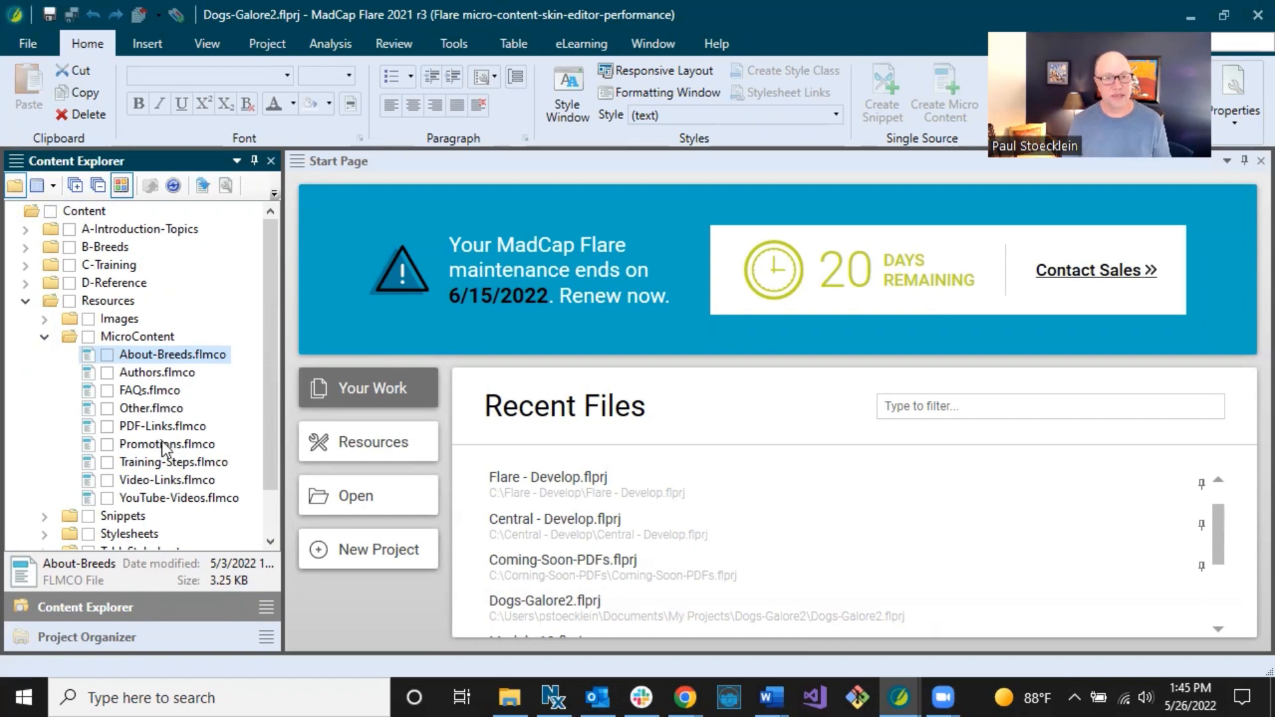
Open First-HTML5-Target from the Project Organizer's Targets folder.
click(129, 636)
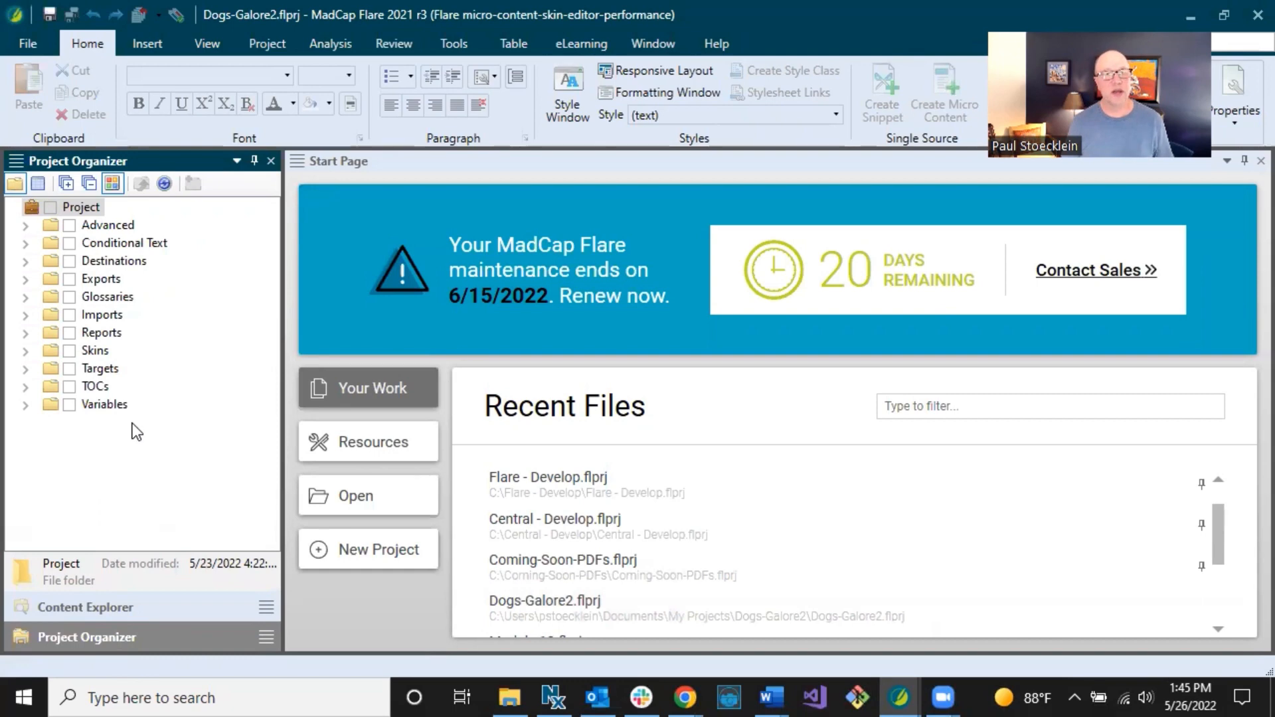
click(26, 369)
click(113, 386)
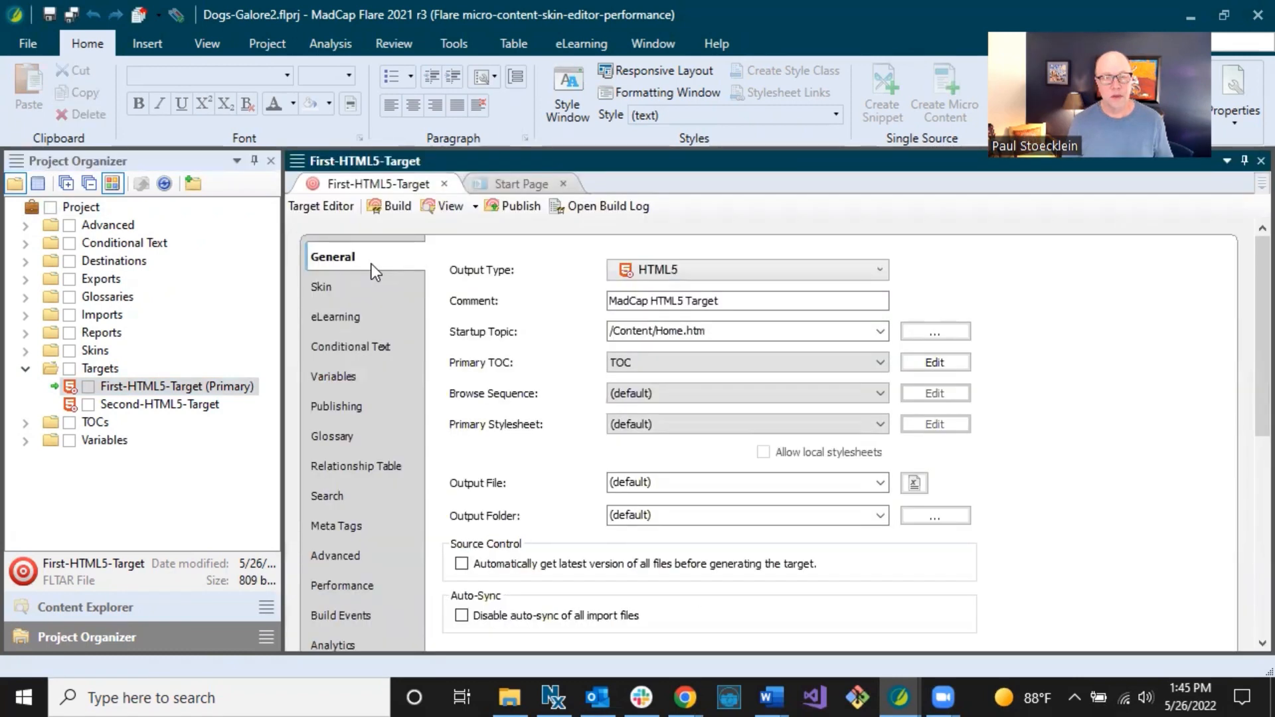
View the target's Search settings, keeping MadCap Search, and check the Featured Snippets Filter options.
click(362, 497)
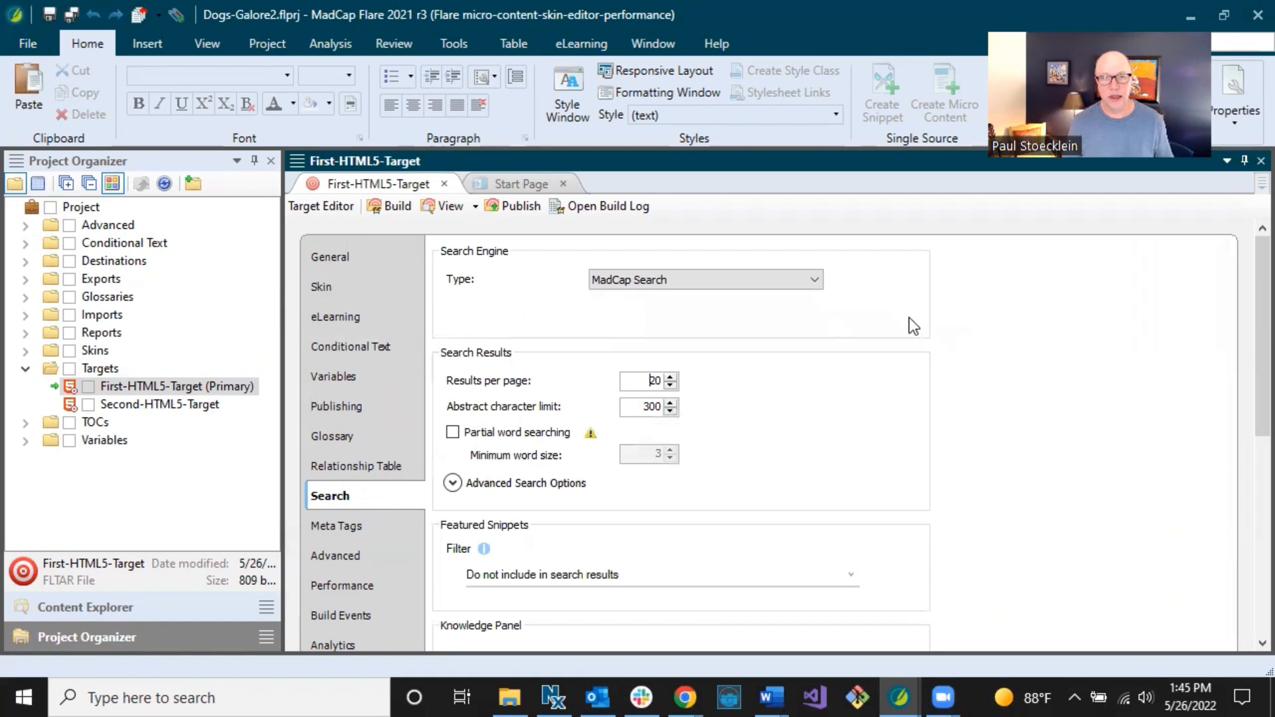
click(702, 280)
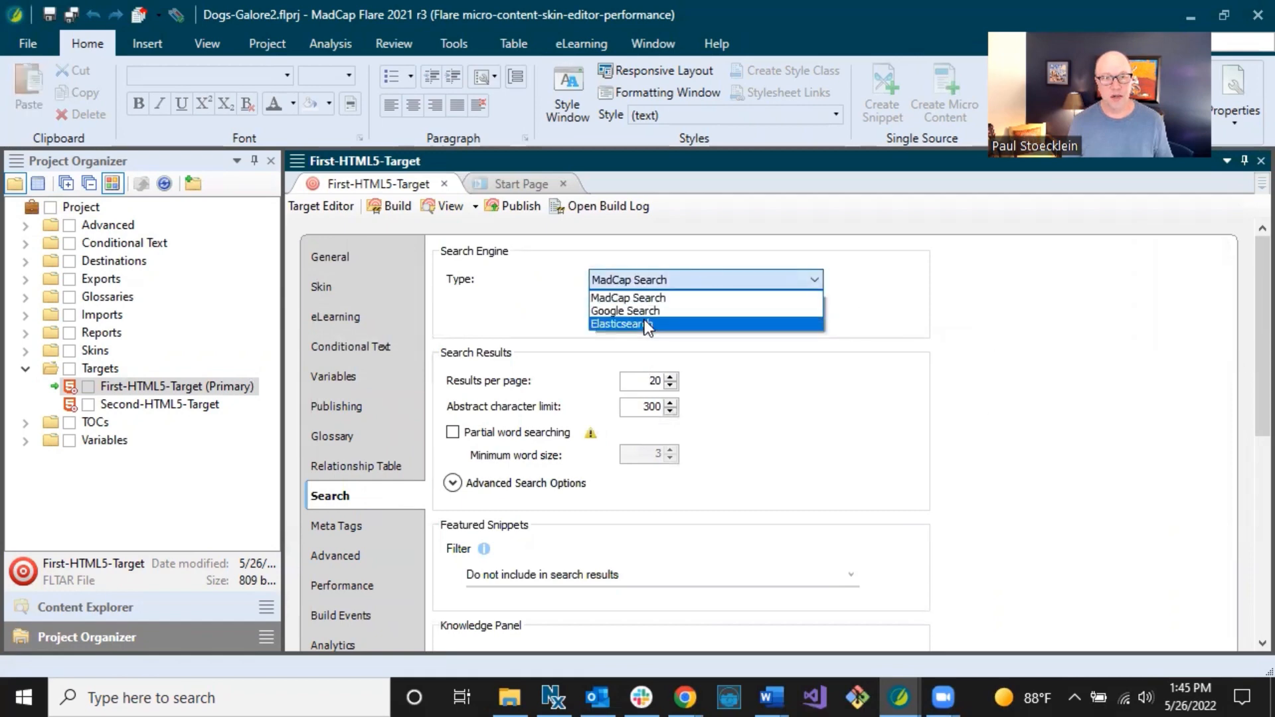
click(901, 273)
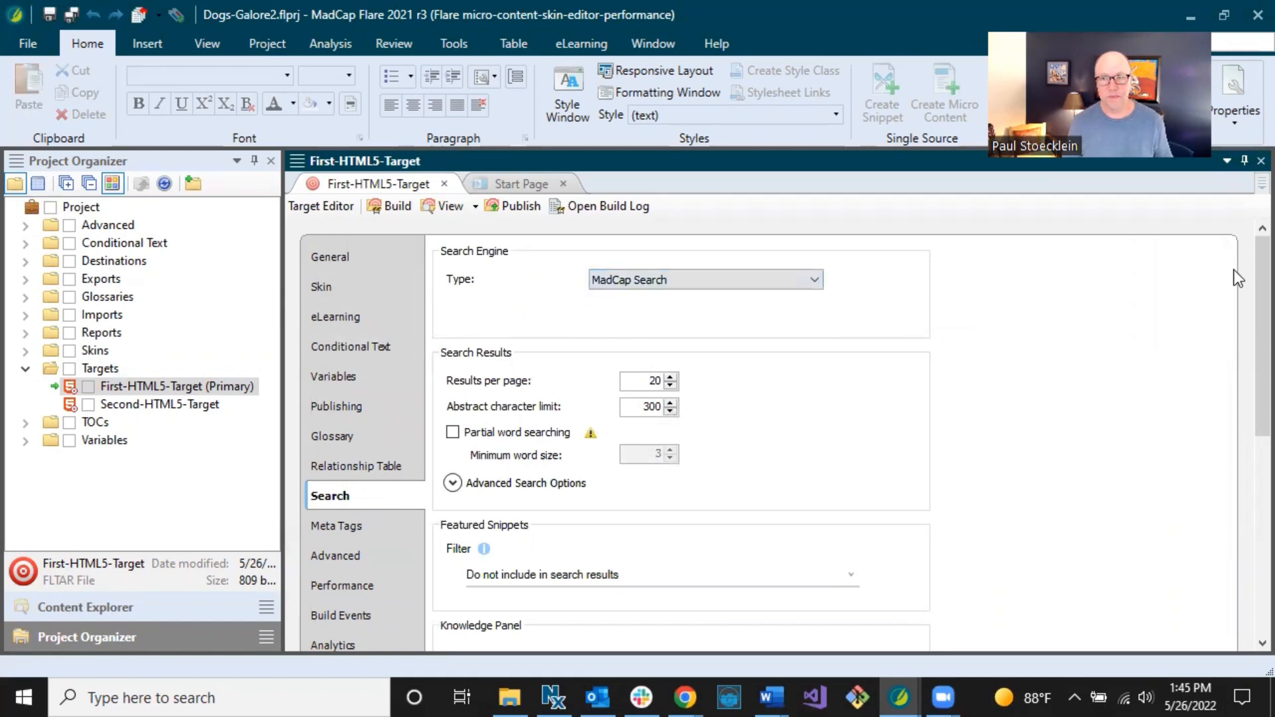
scroll(1246, 299, down, 4)
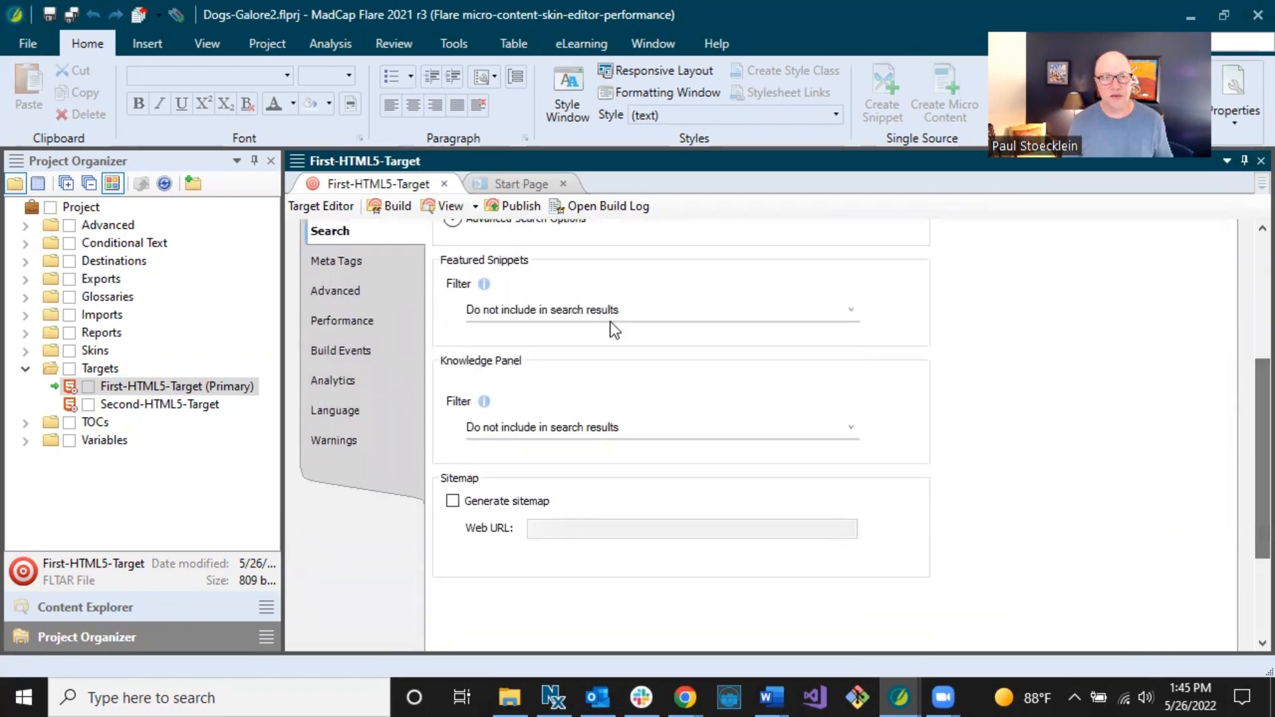
click(558, 314)
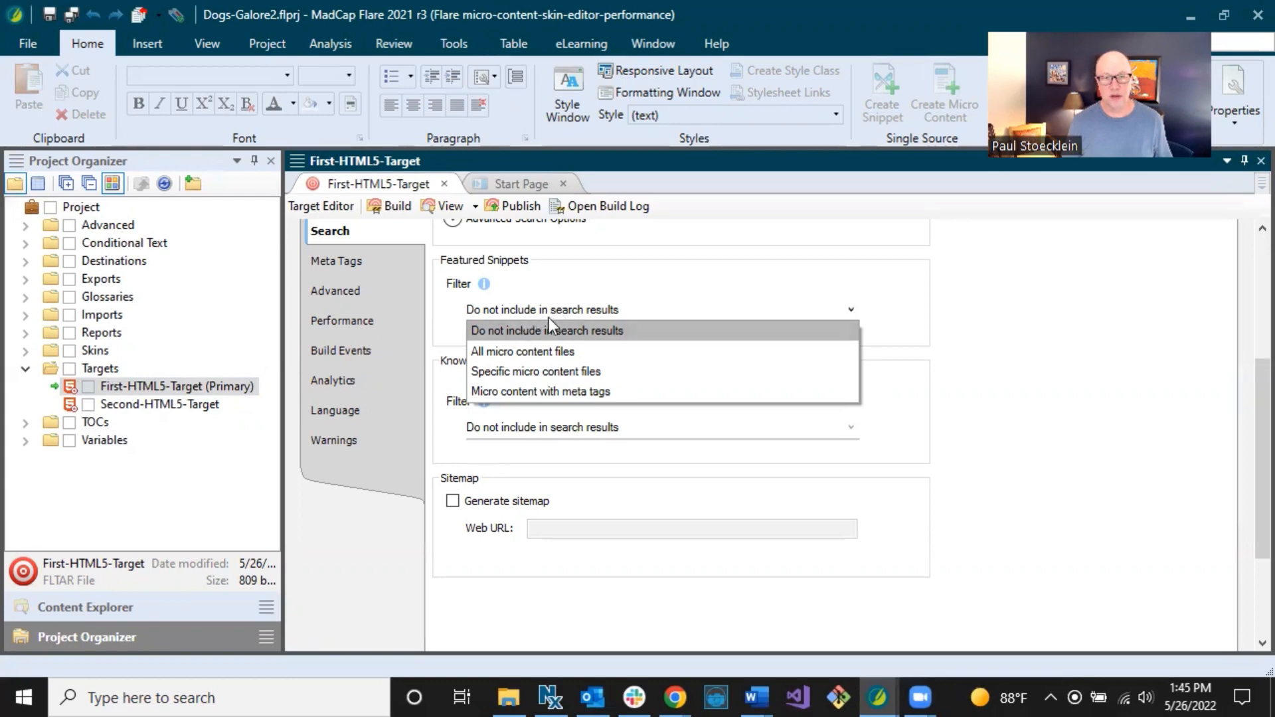
Restrict featured snippets to the specific files About-Breeds.flmco and FAQs.flmco.
click(529, 352)
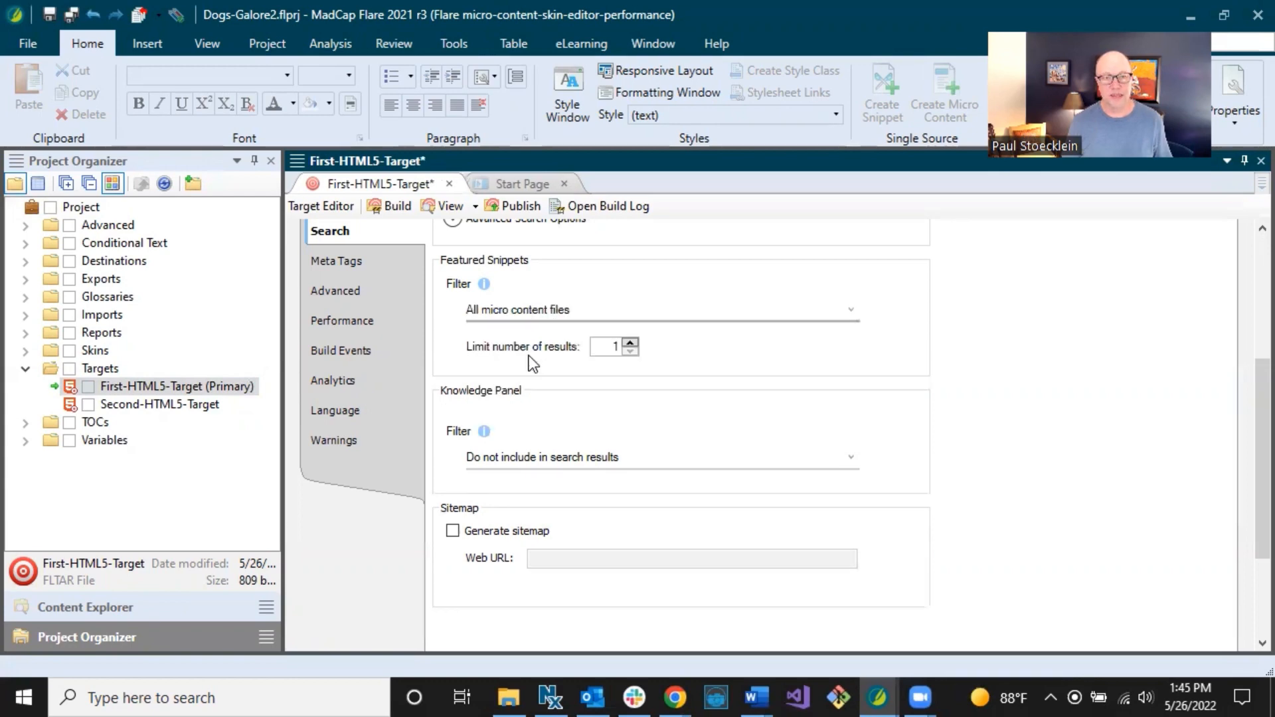
click(552, 317)
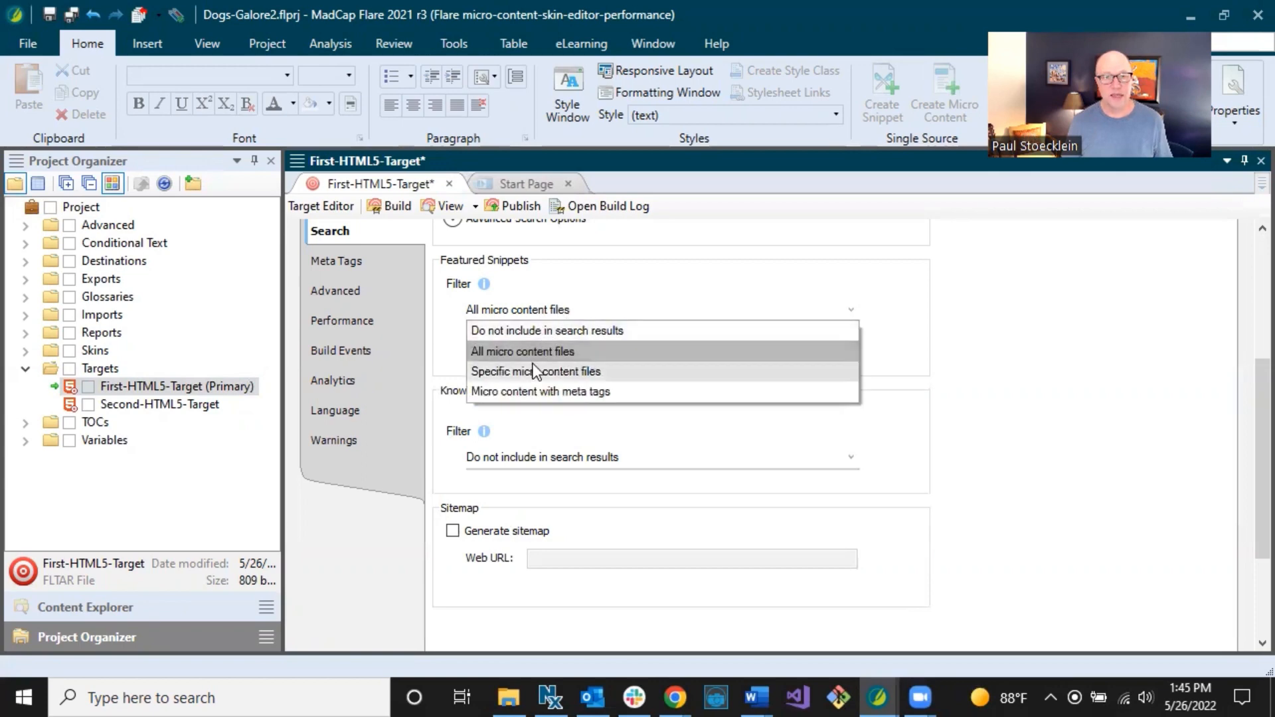
click(535, 371)
click(551, 344)
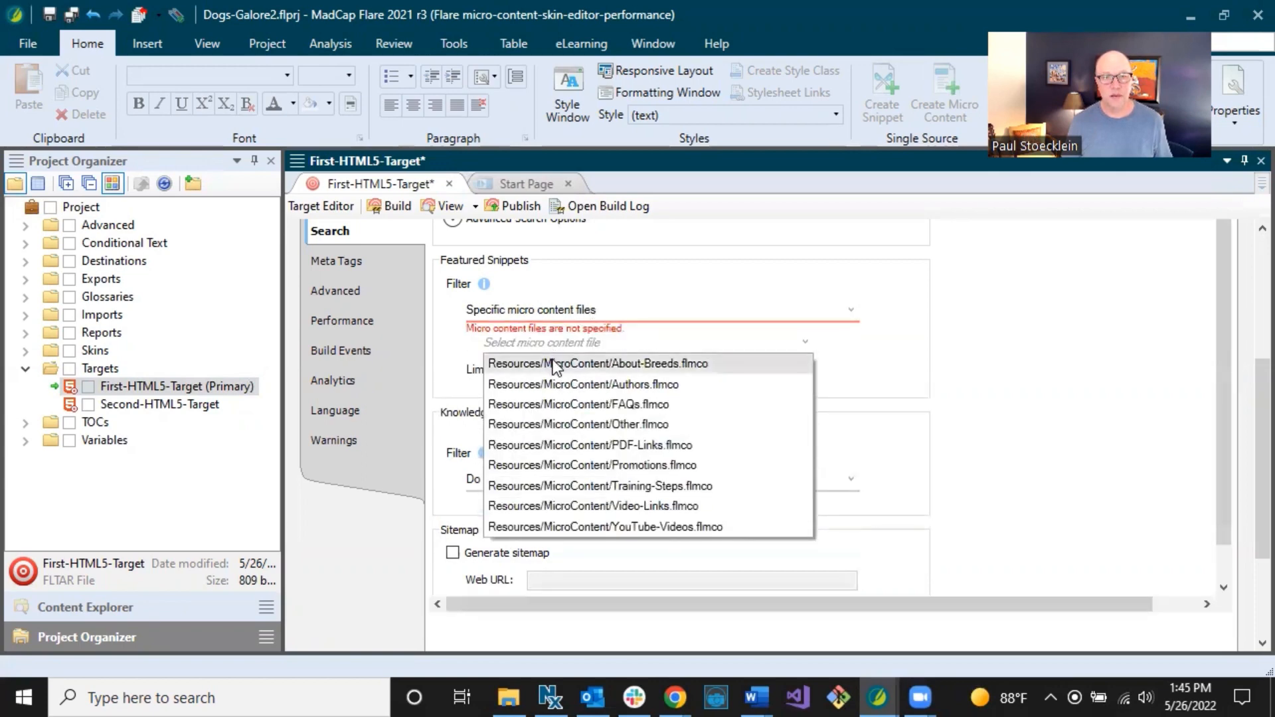
click(557, 364)
click(560, 364)
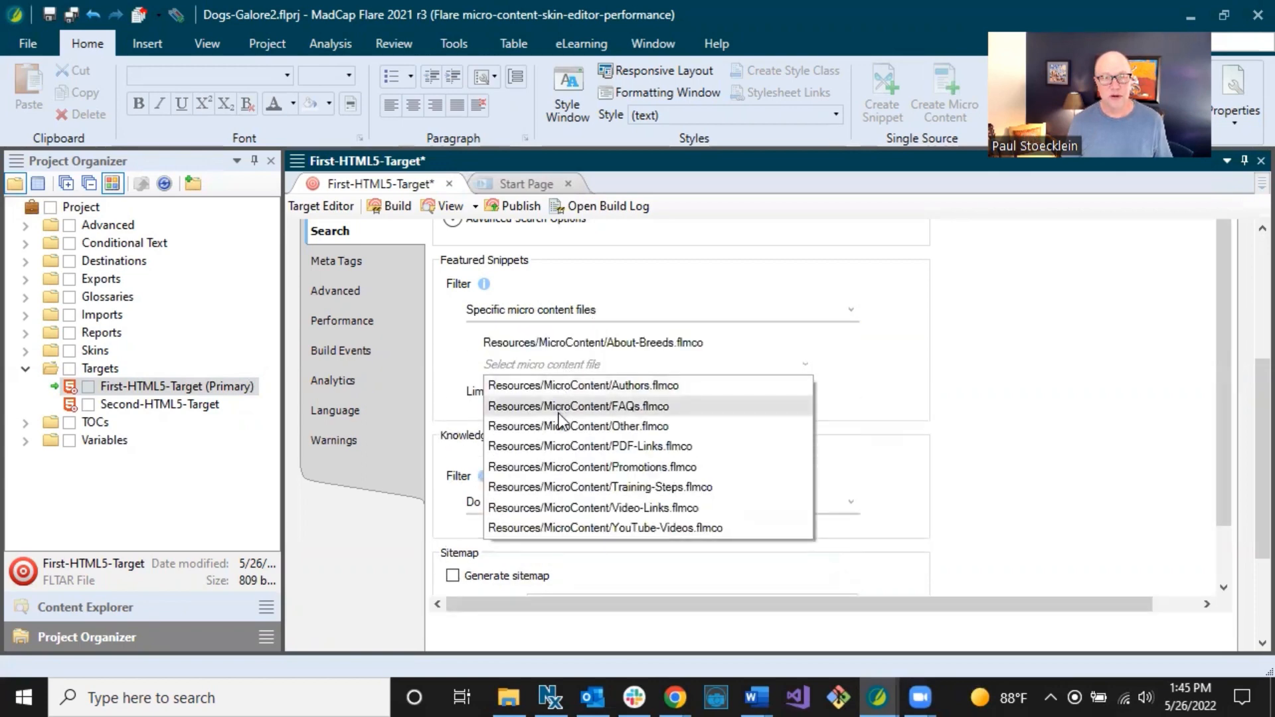
click(559, 407)
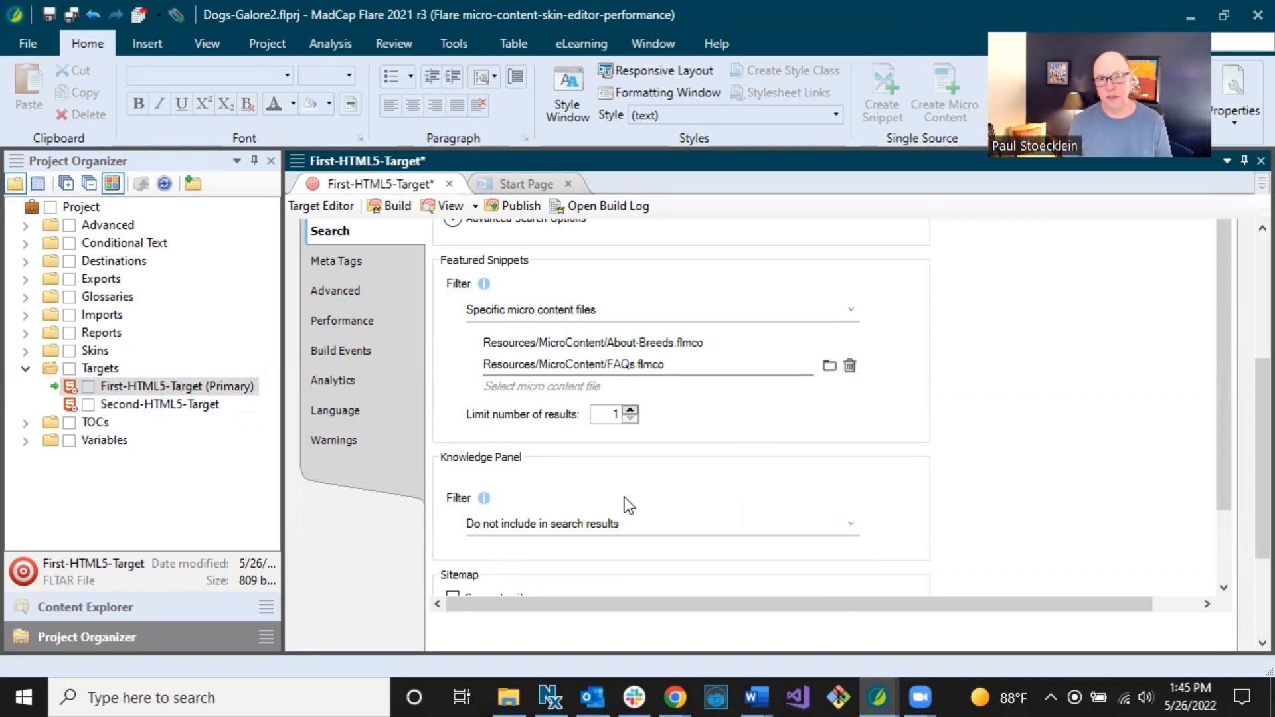
Leave the knowledge panel filter unchanged, raise the results limit to 3, and save the target.
click(655, 525)
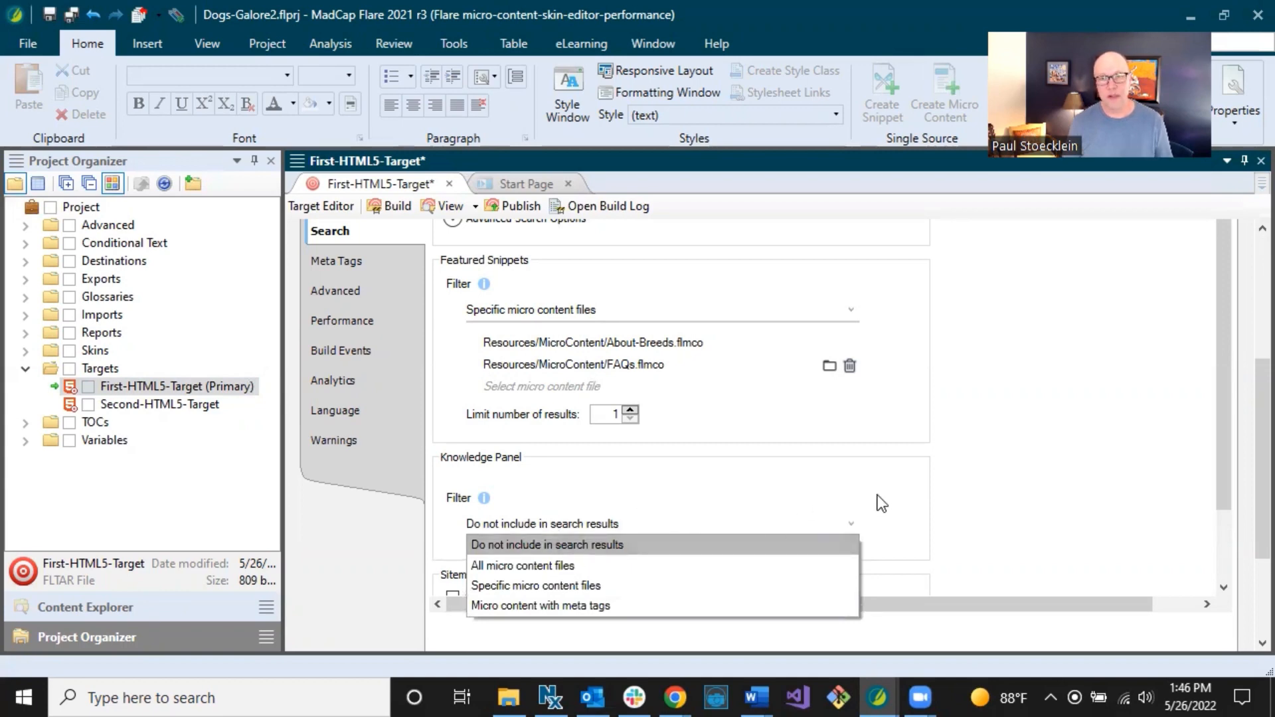
click(711, 492)
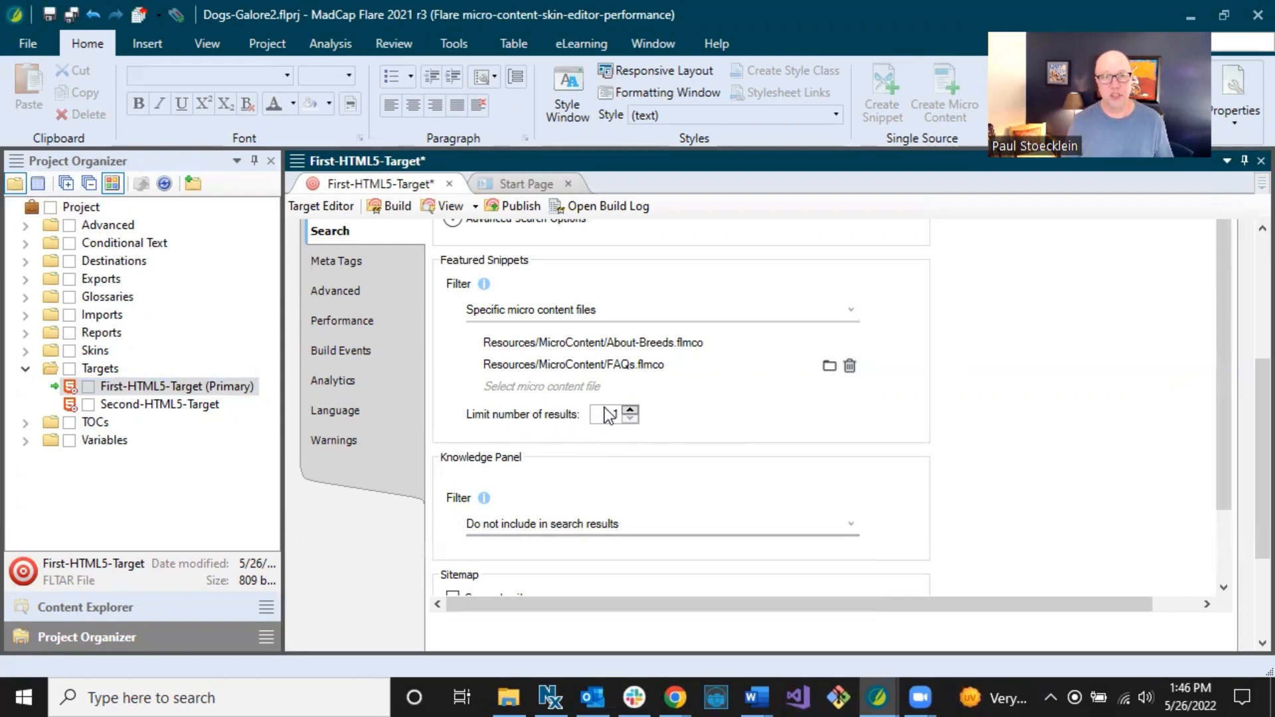
click(630, 411)
click(630, 411)
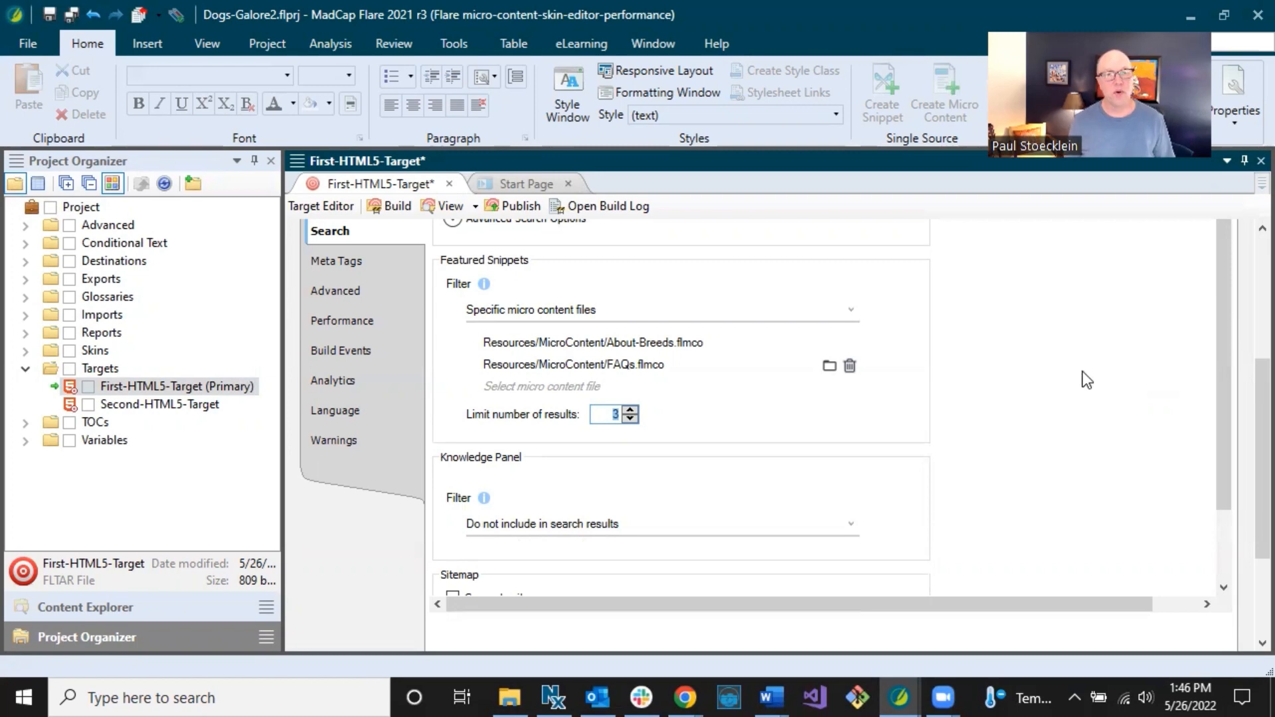
click(72, 14)
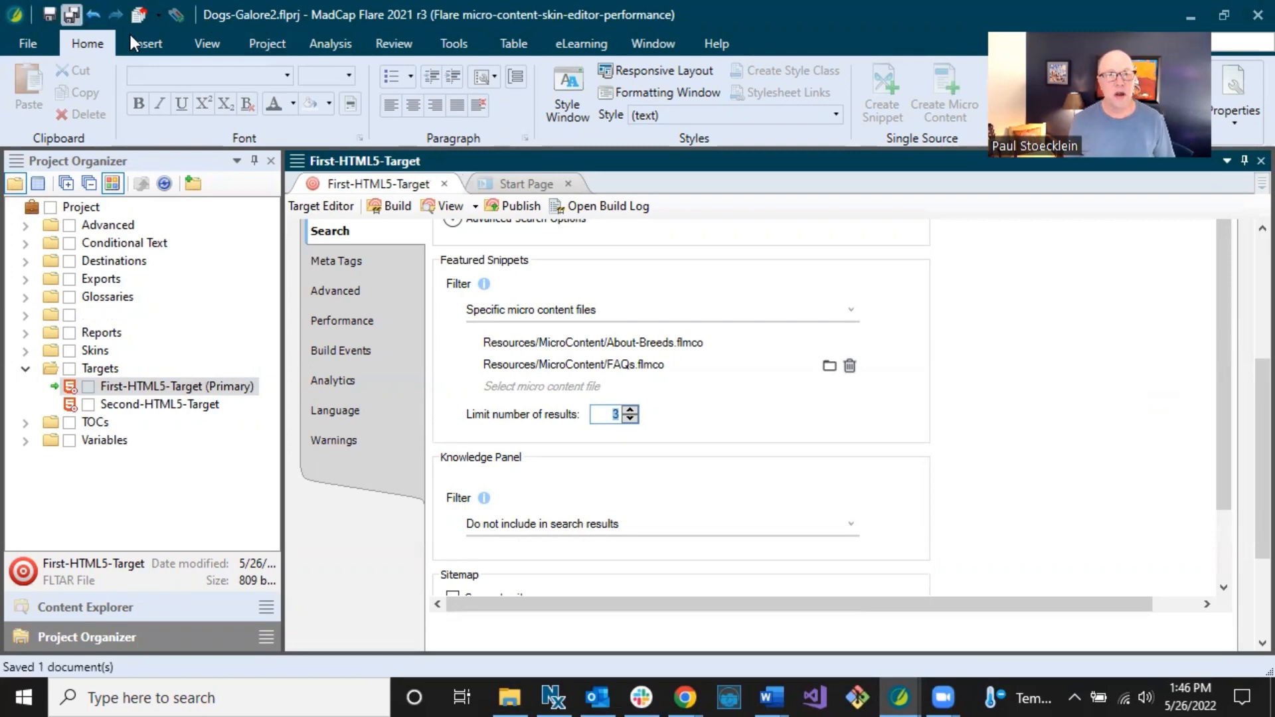
In Content Explorer, expand Resources > TemplatePages and select Other-Topics.flmsp.
click(140, 601)
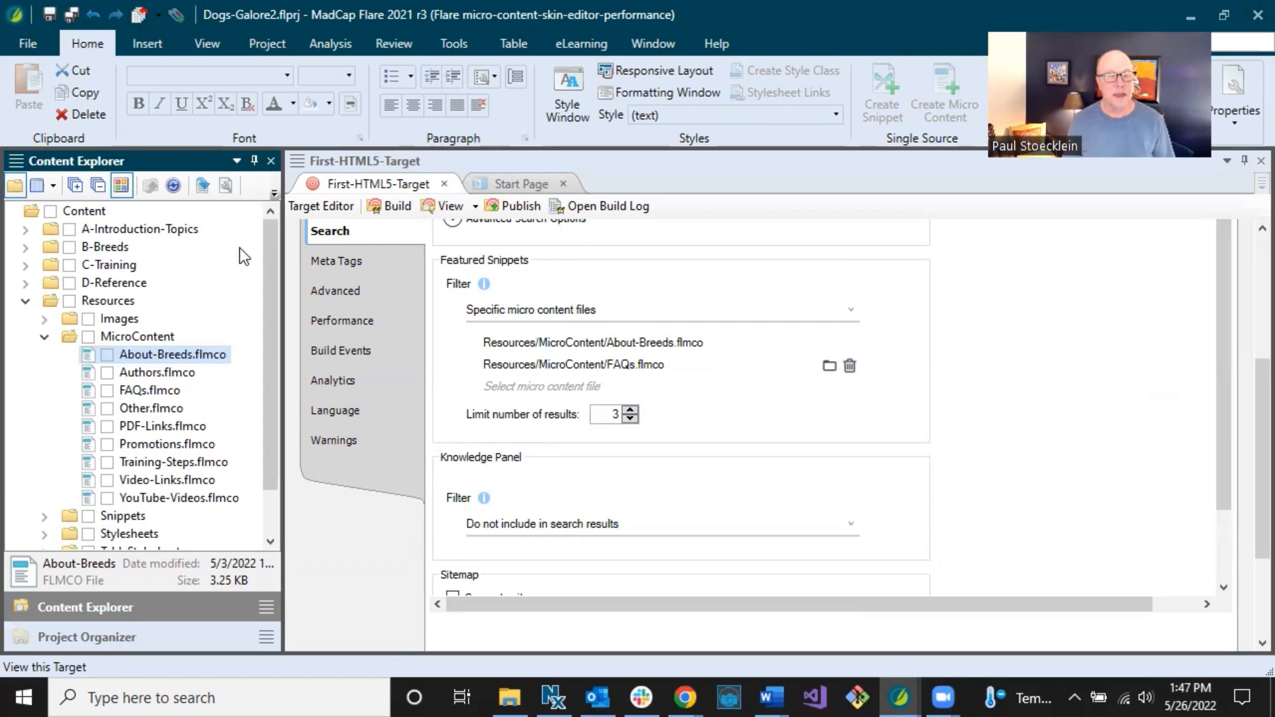
click(26, 301)
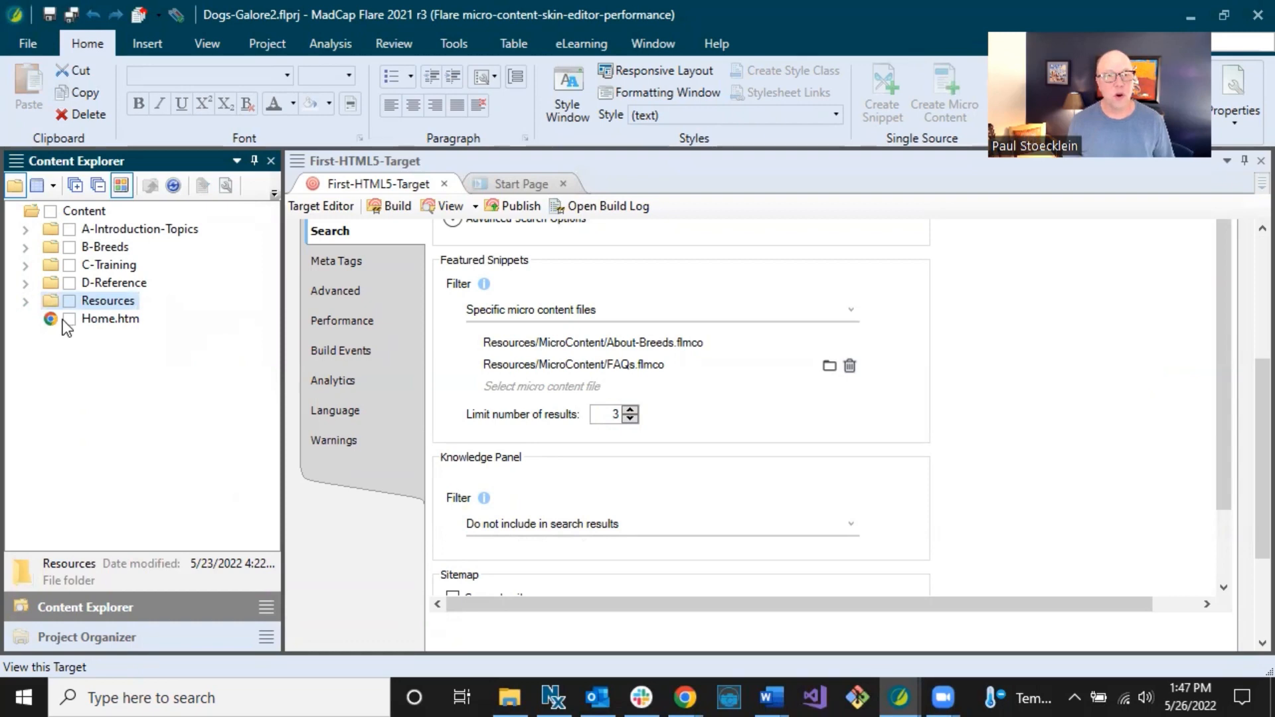
click(26, 302)
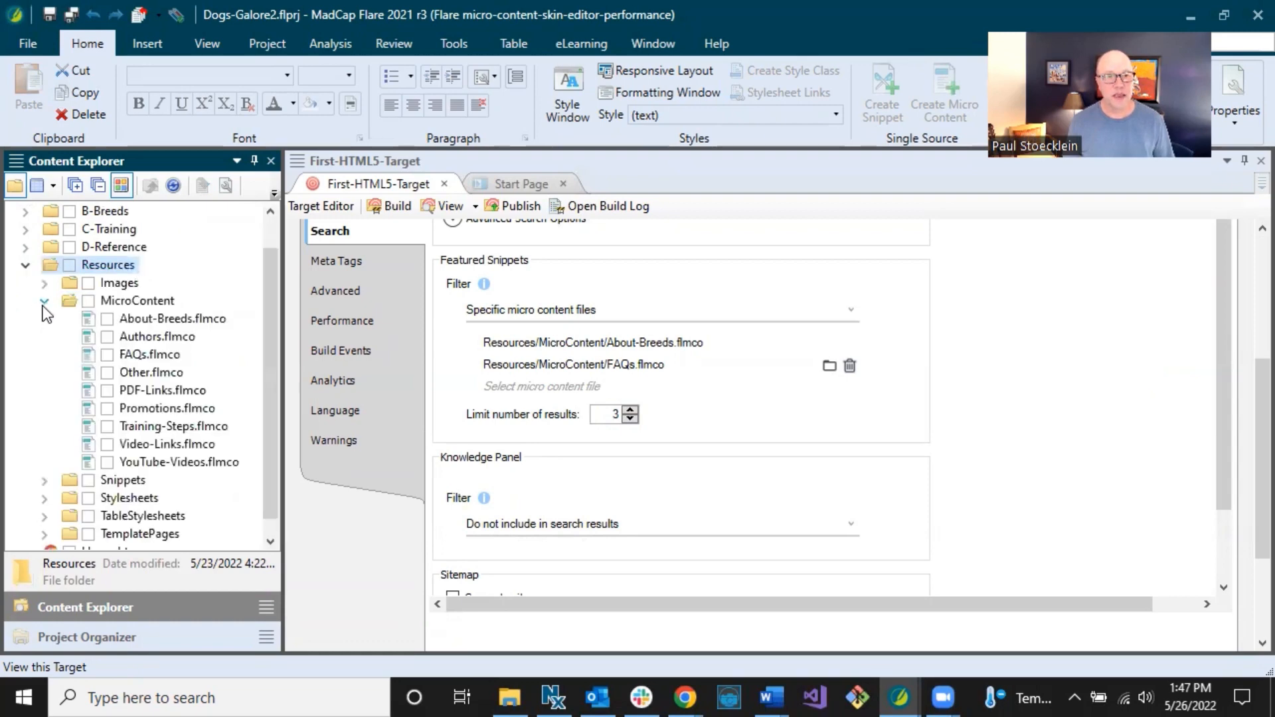
click(44, 301)
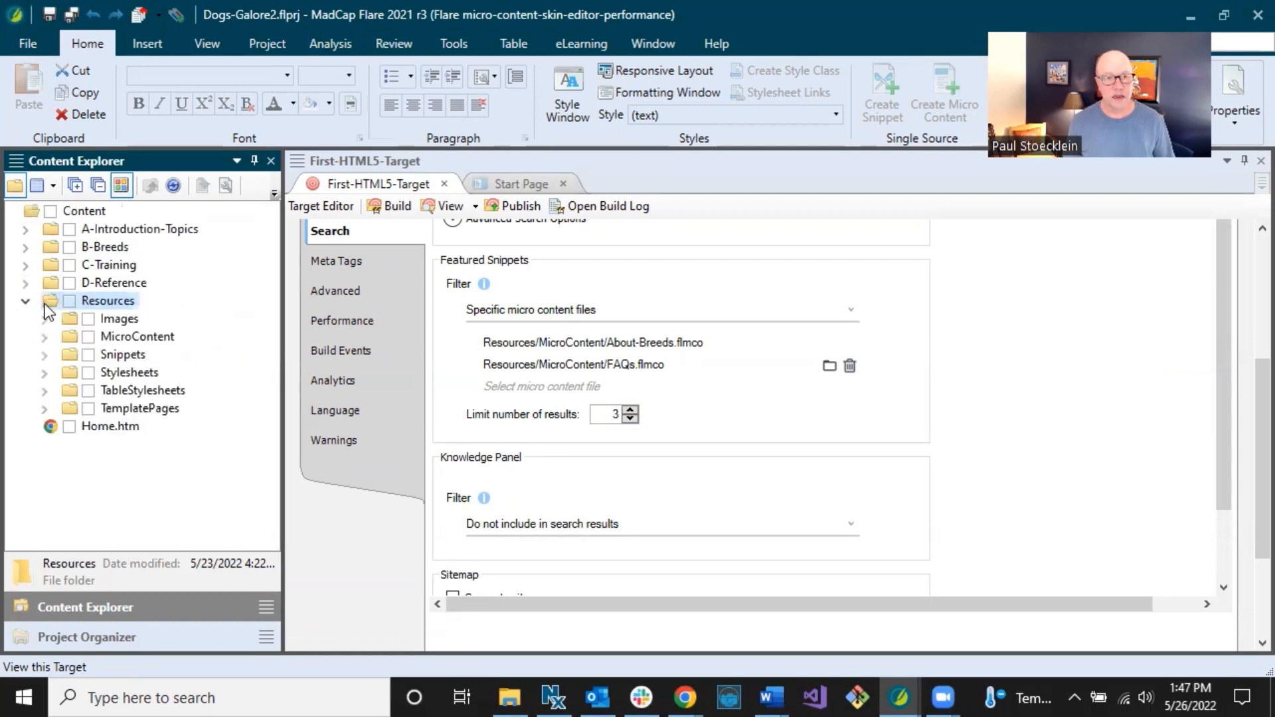
click(44, 408)
click(165, 442)
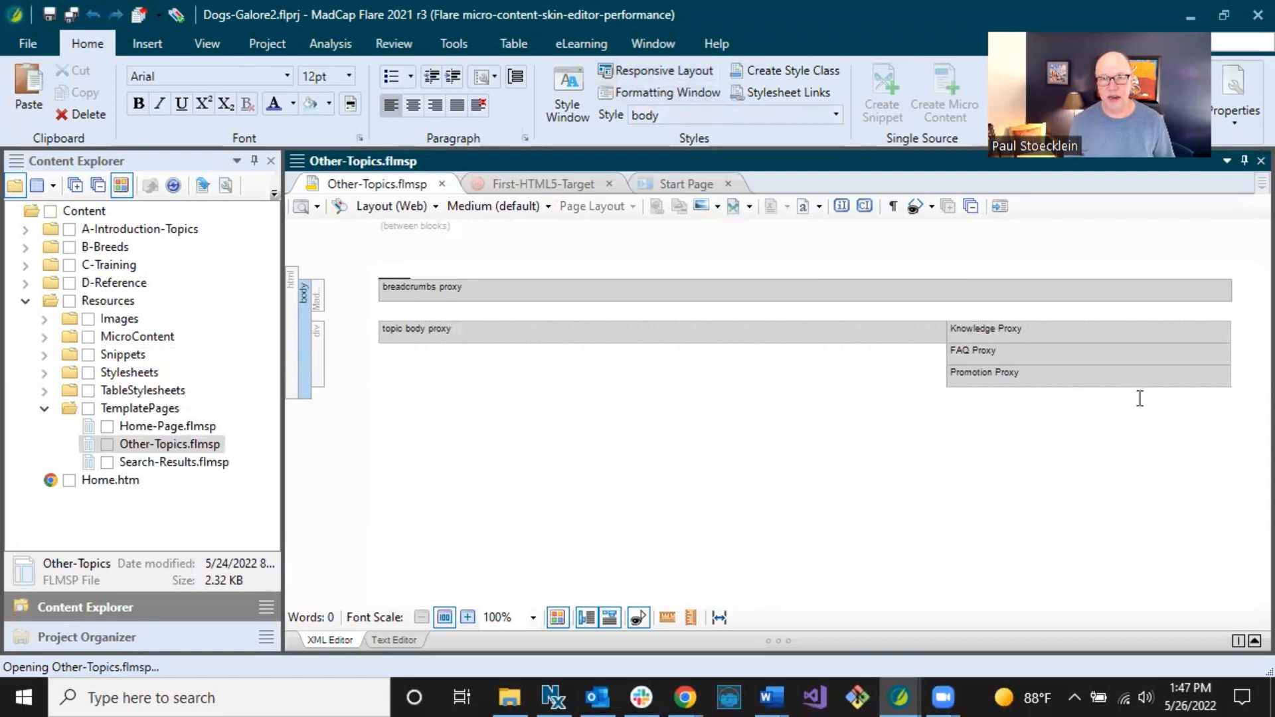
Insert a Knowledge proxy at the FAQ Proxy block of the Other-Topics template page.
click(1005, 345)
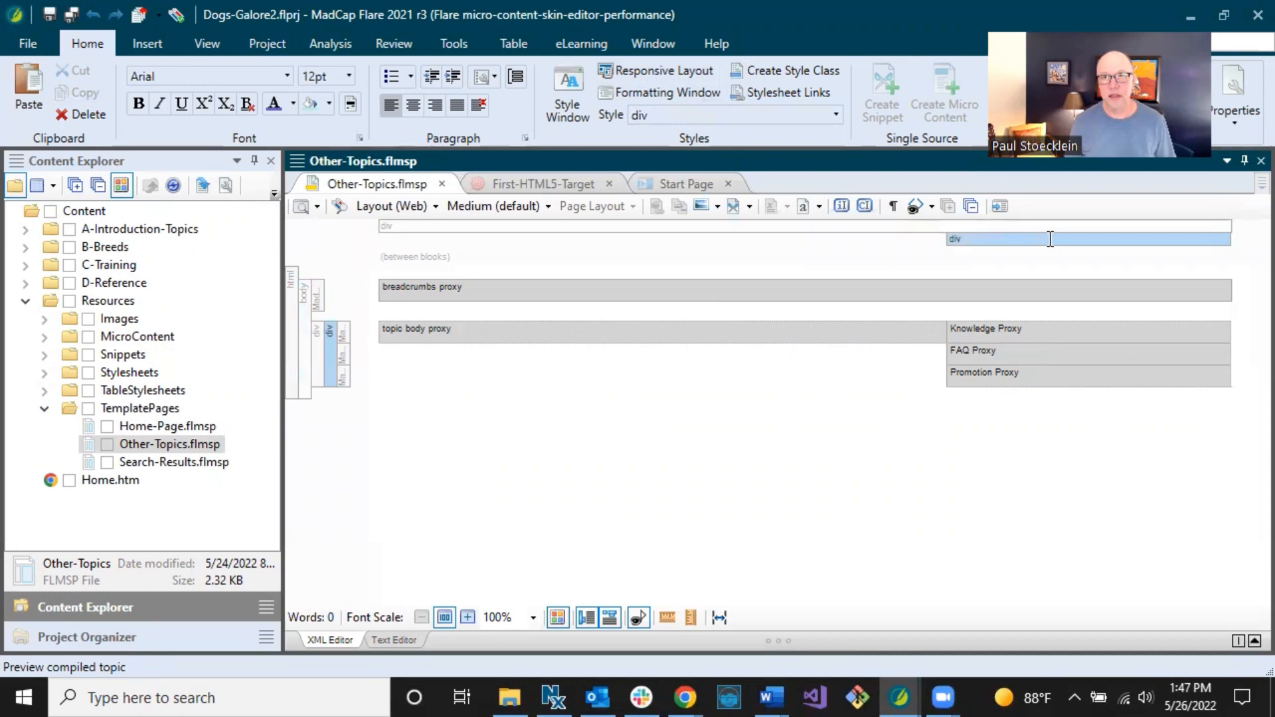
click(147, 43)
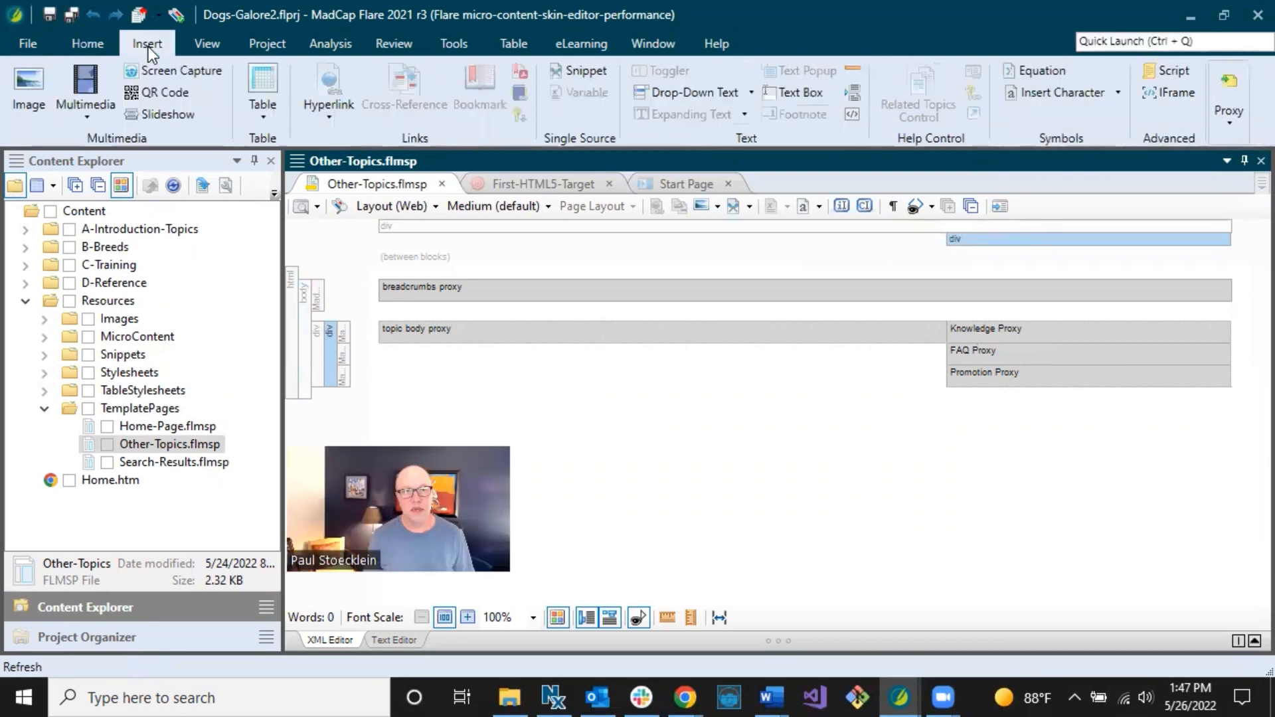
click(1228, 117)
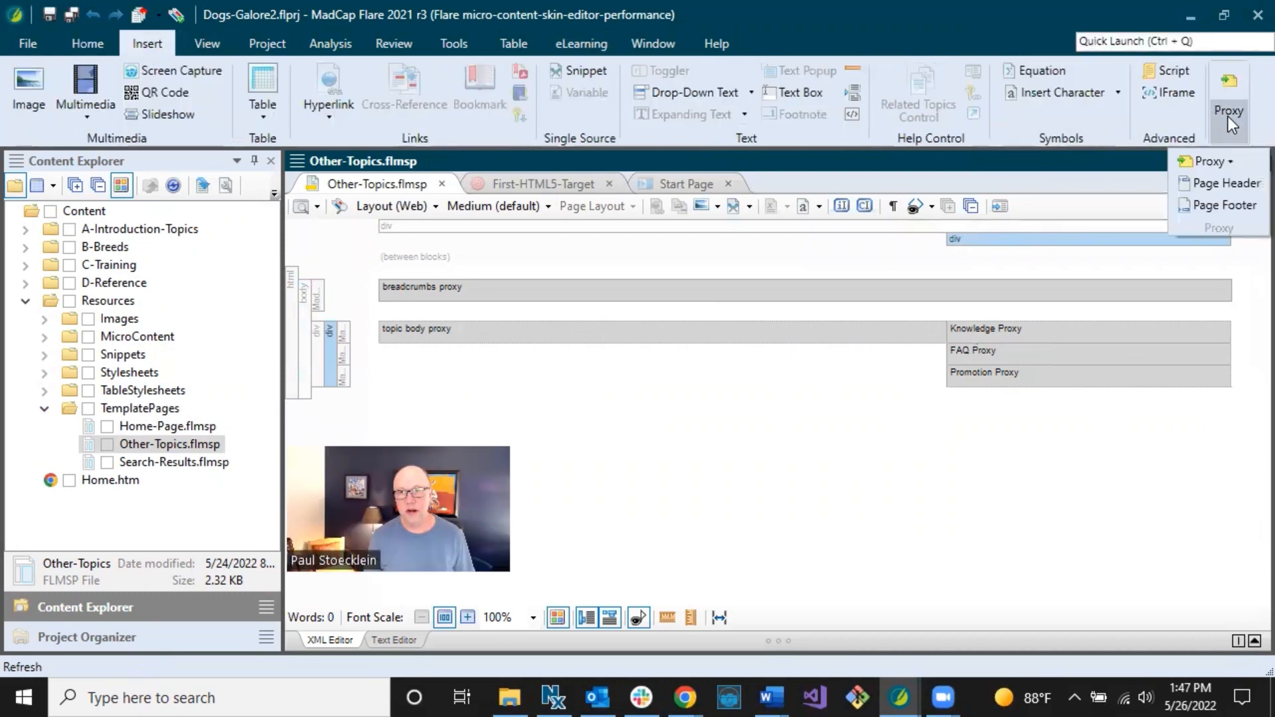
click(1221, 164)
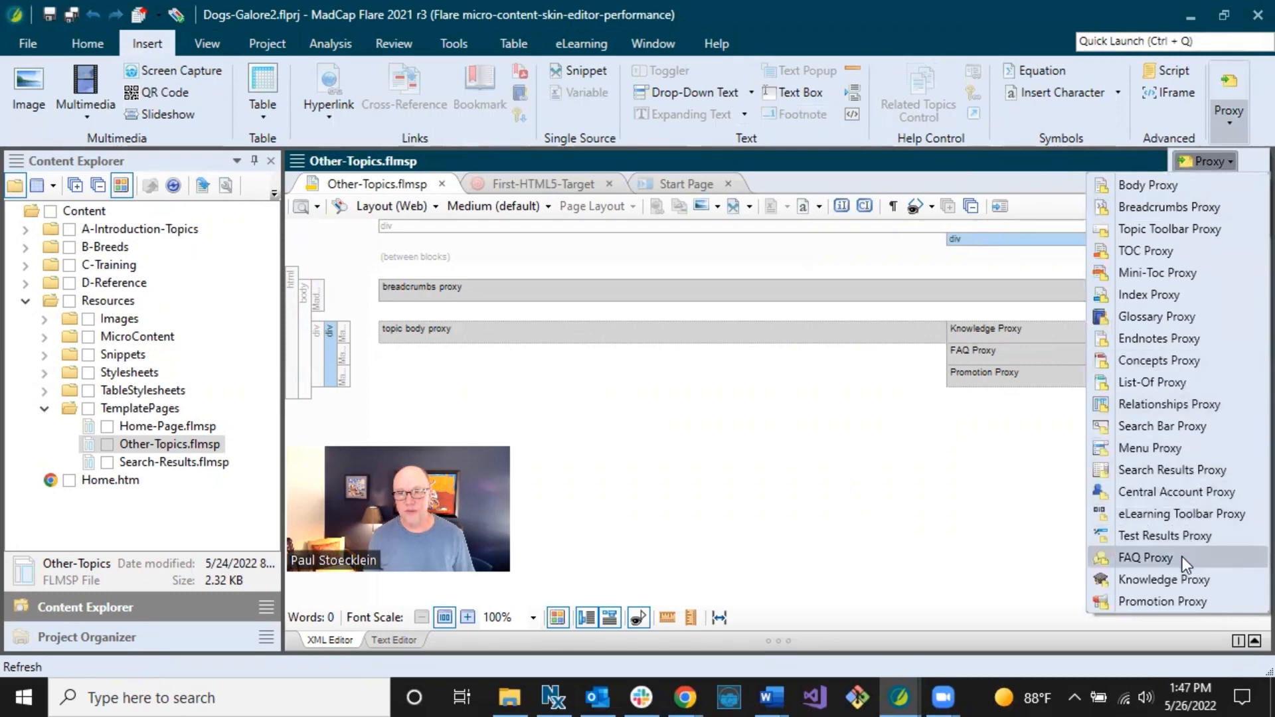
click(1158, 583)
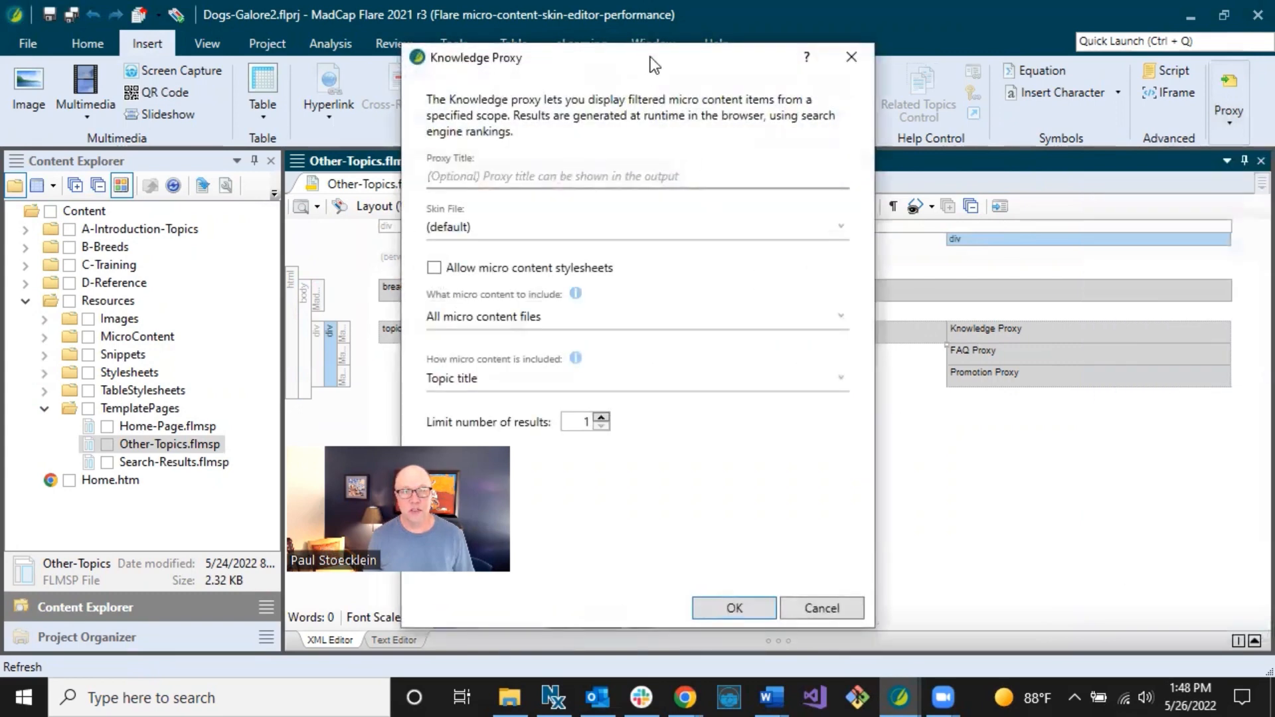
Keep the Knowledge Proxy set to include all micro content files.
drag(655, 64, 792, 48)
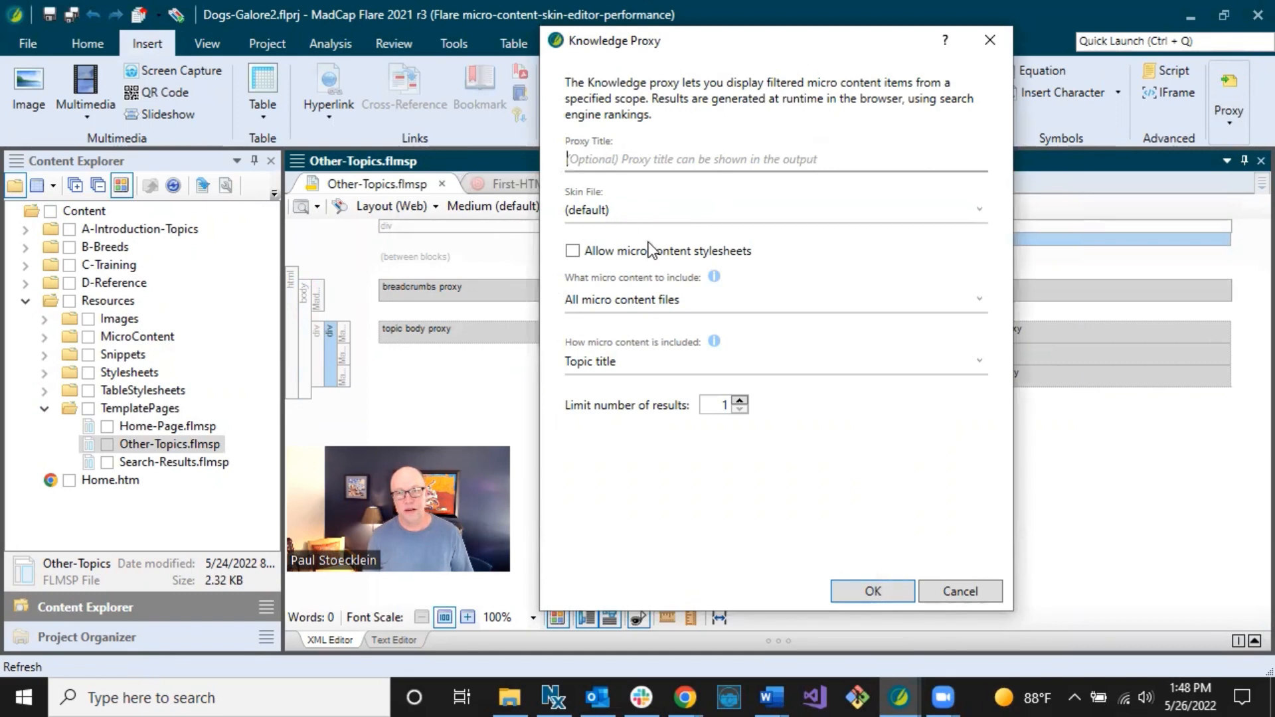
click(647, 301)
click(647, 301)
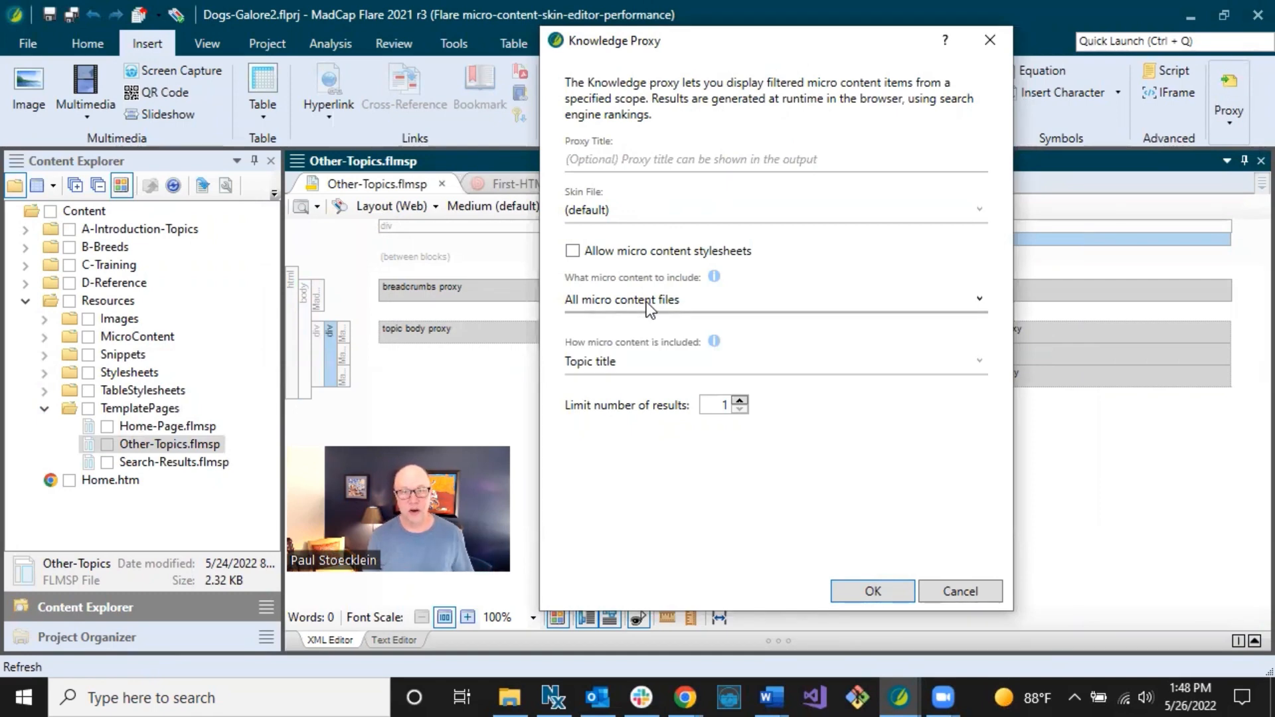
click(647, 301)
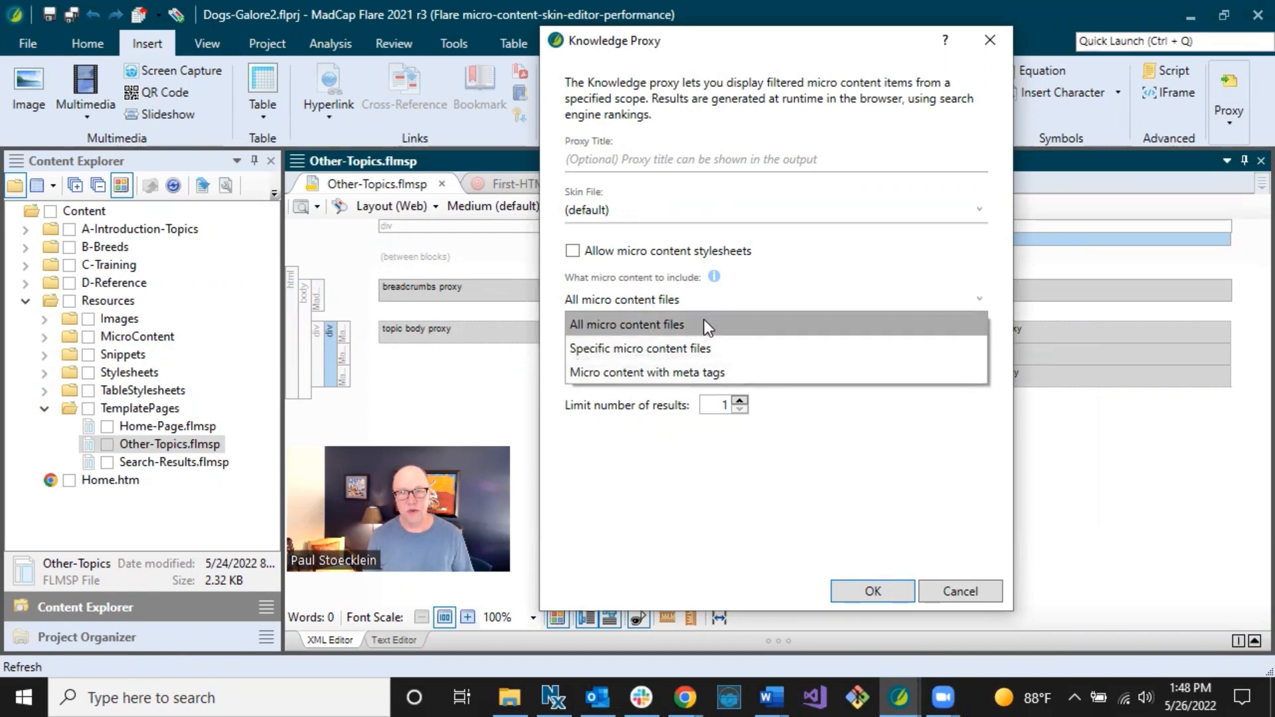
click(718, 293)
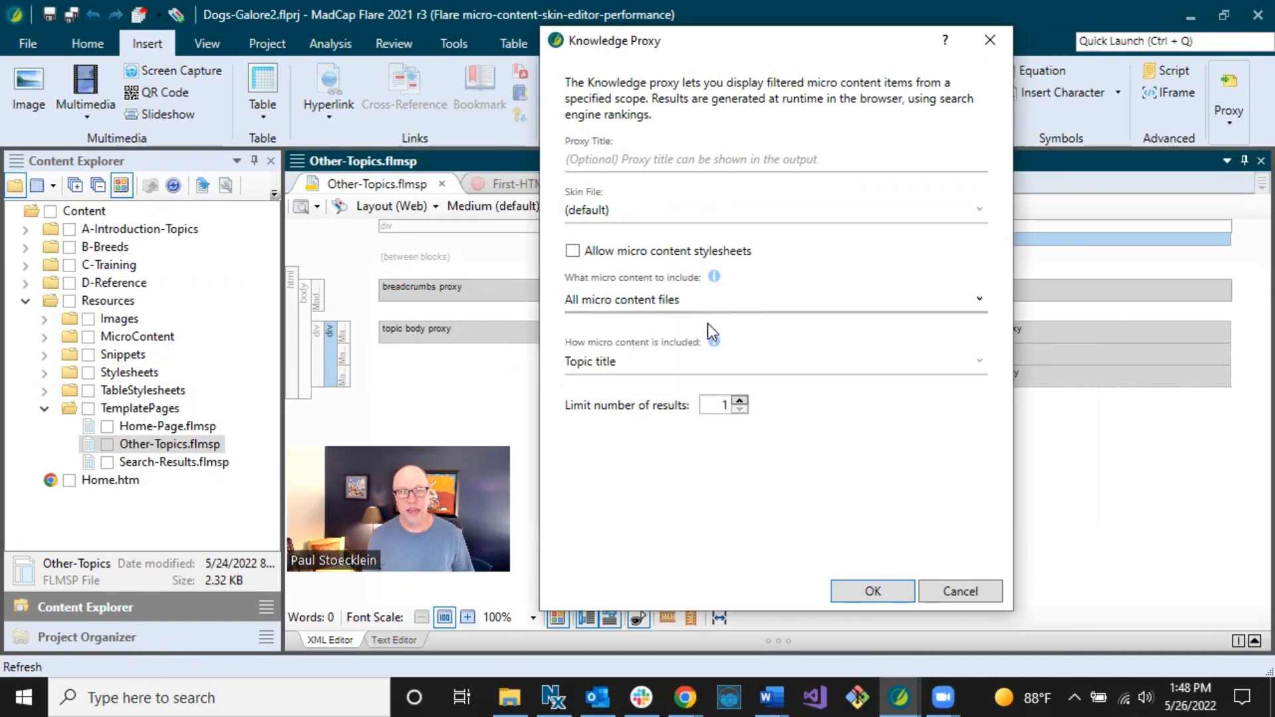
click(682, 367)
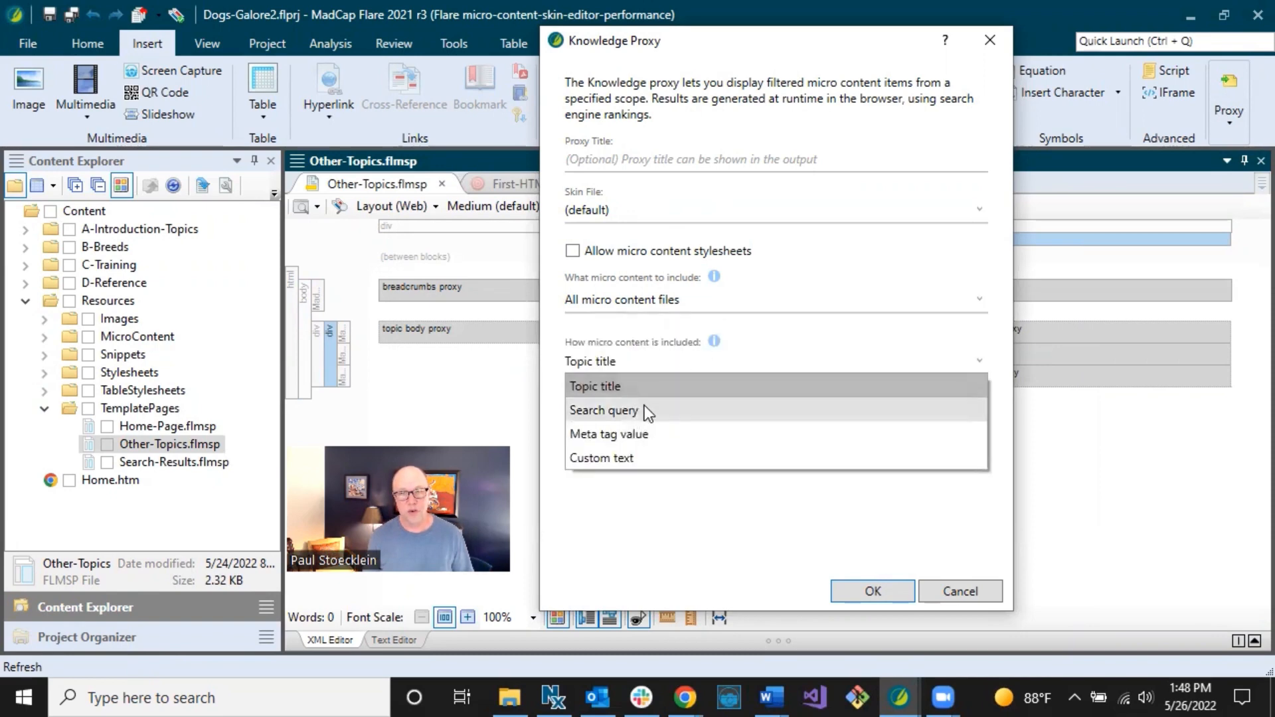
click(790, 350)
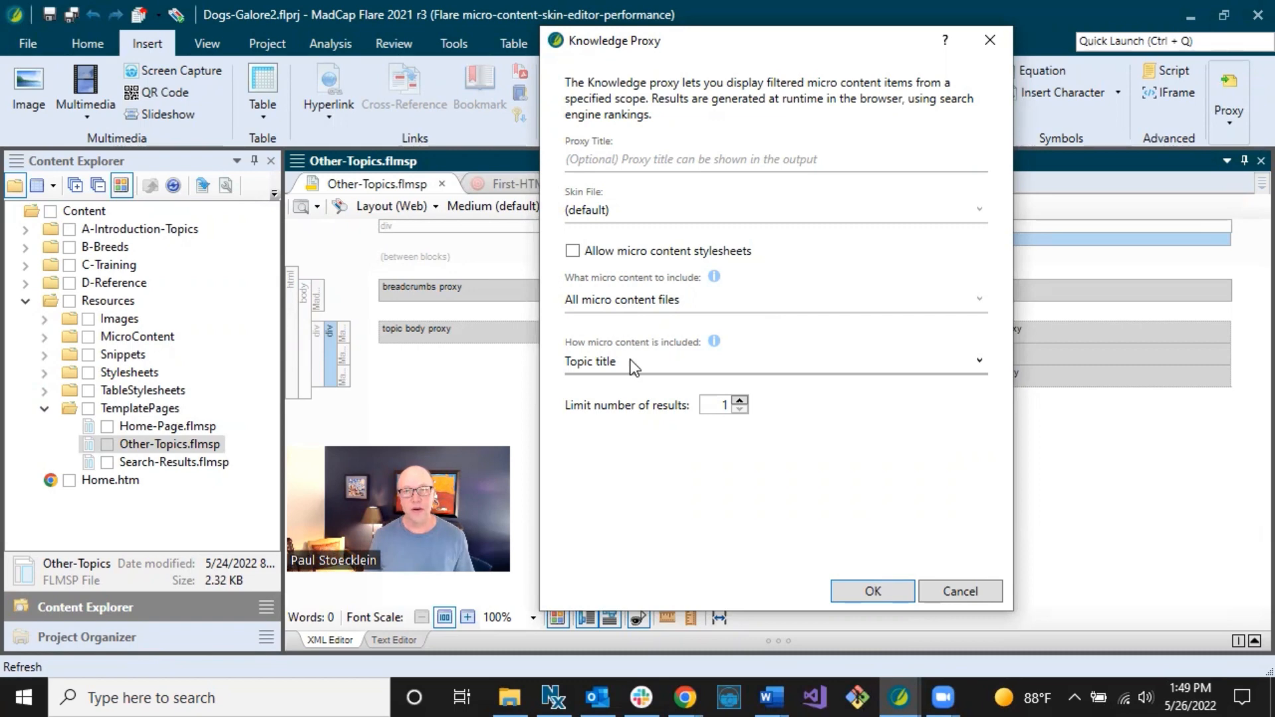
Choose All micro content files so the Knowledge Proxy shows the Topic title option.
click(677, 301)
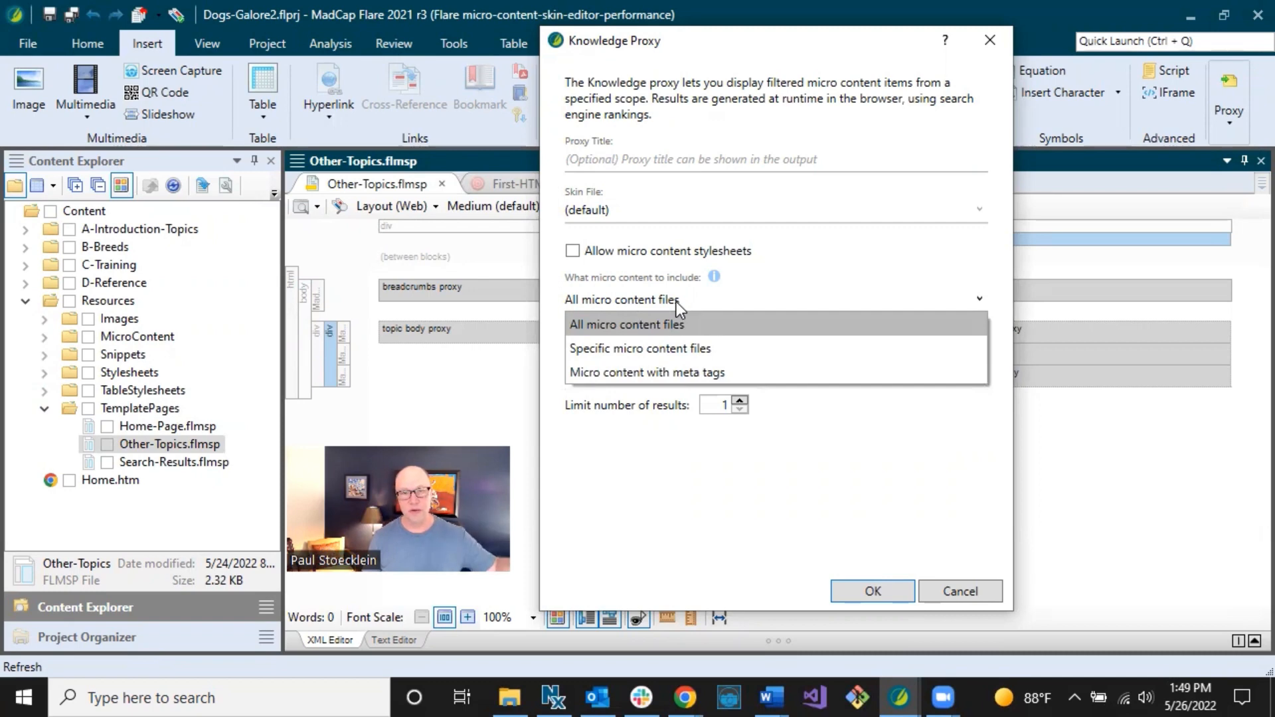
click(676, 301)
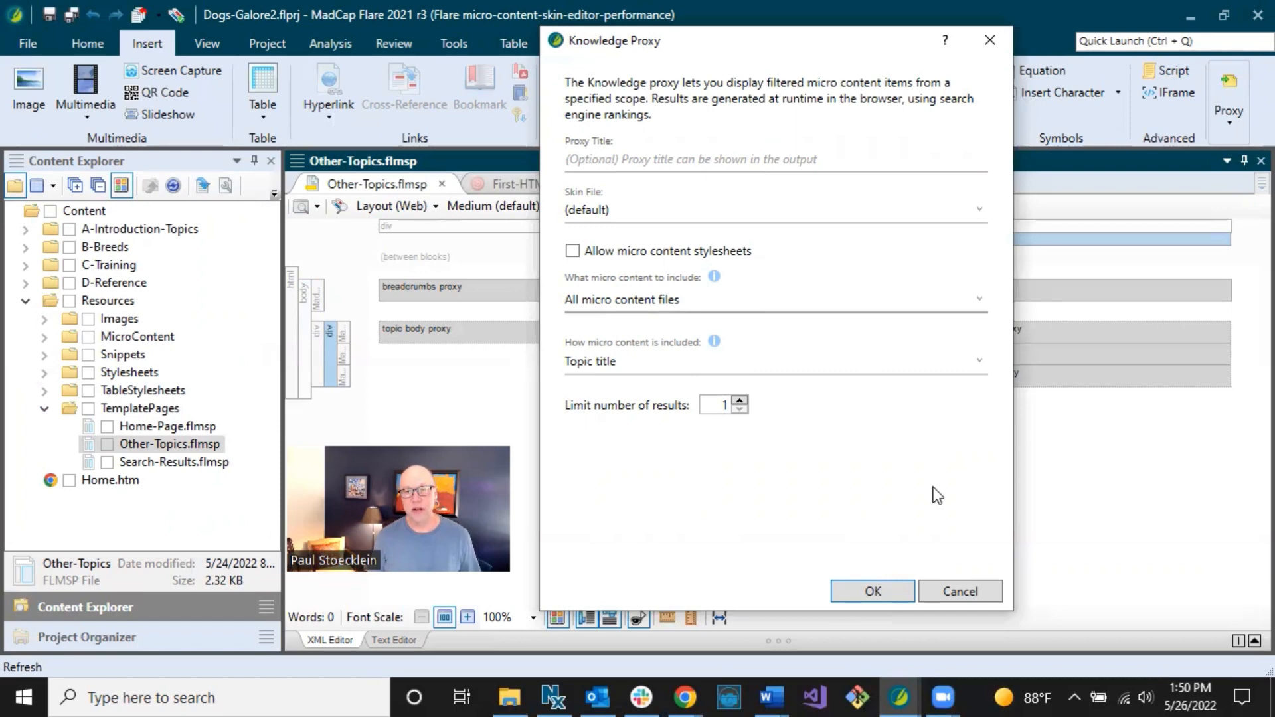
Cancel the Knowledge Proxy and list all proxy types from the Insert ribbon.
click(960, 590)
click(1231, 130)
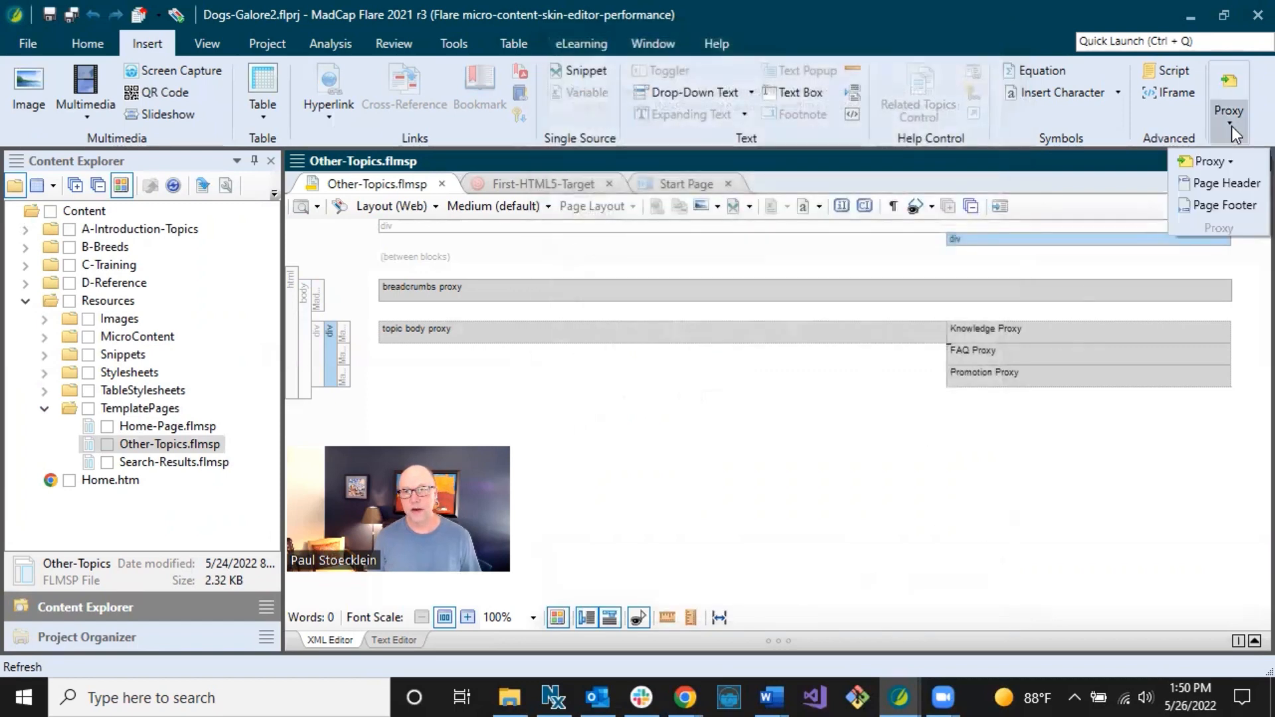
click(1226, 161)
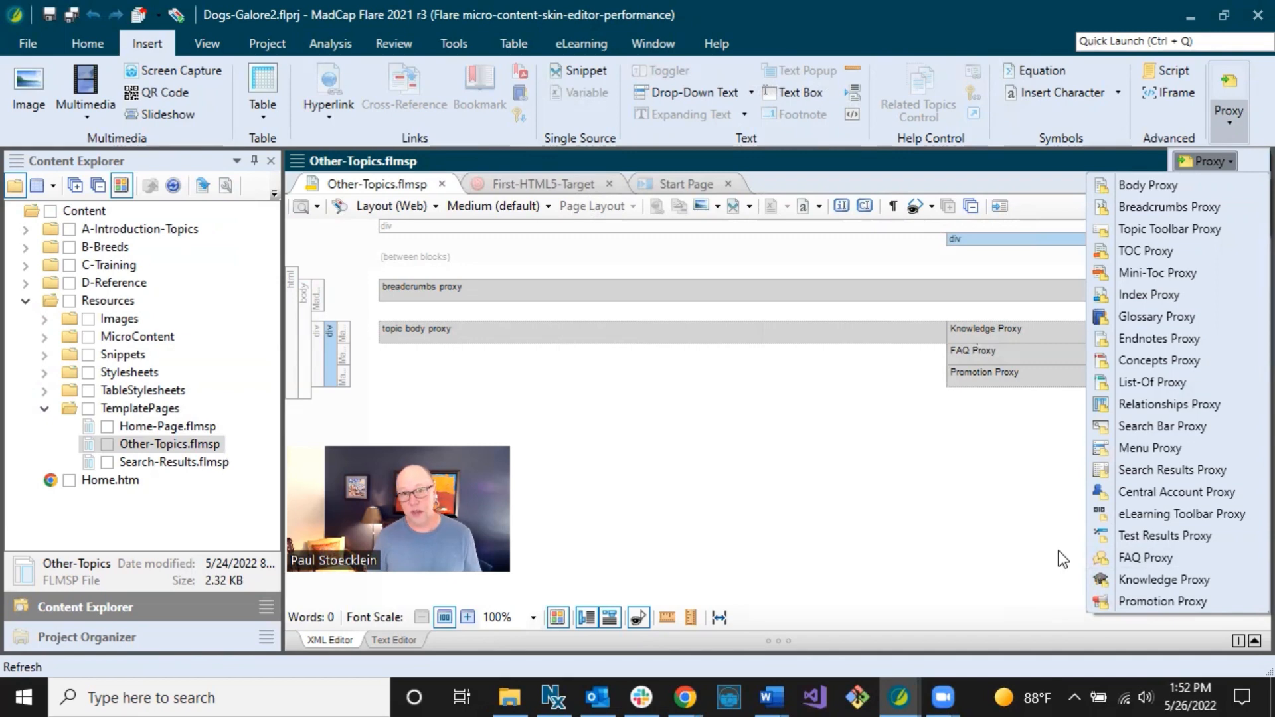
Close the Proxy menu on the Other-Topics page without inserting any proxy.
click(962, 486)
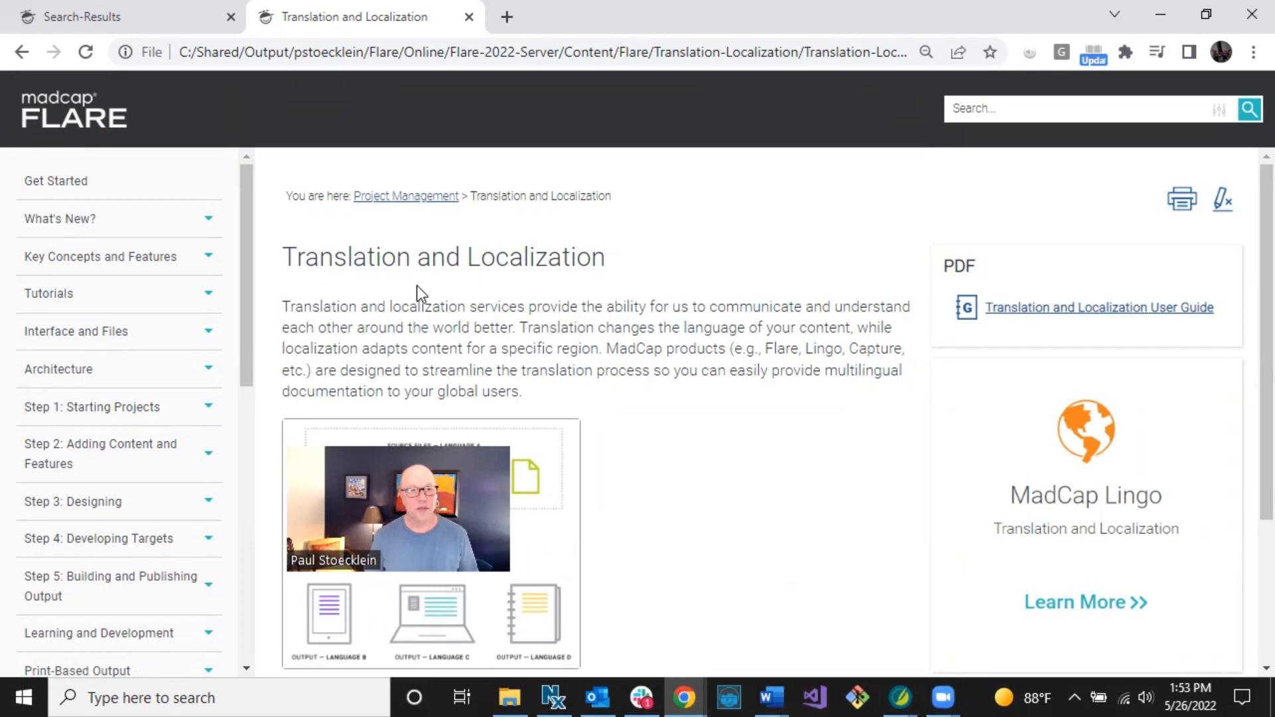
Expand Tutorials in the Flare help sidebar and scroll down to the Micro Content tutorials.
click(209, 300)
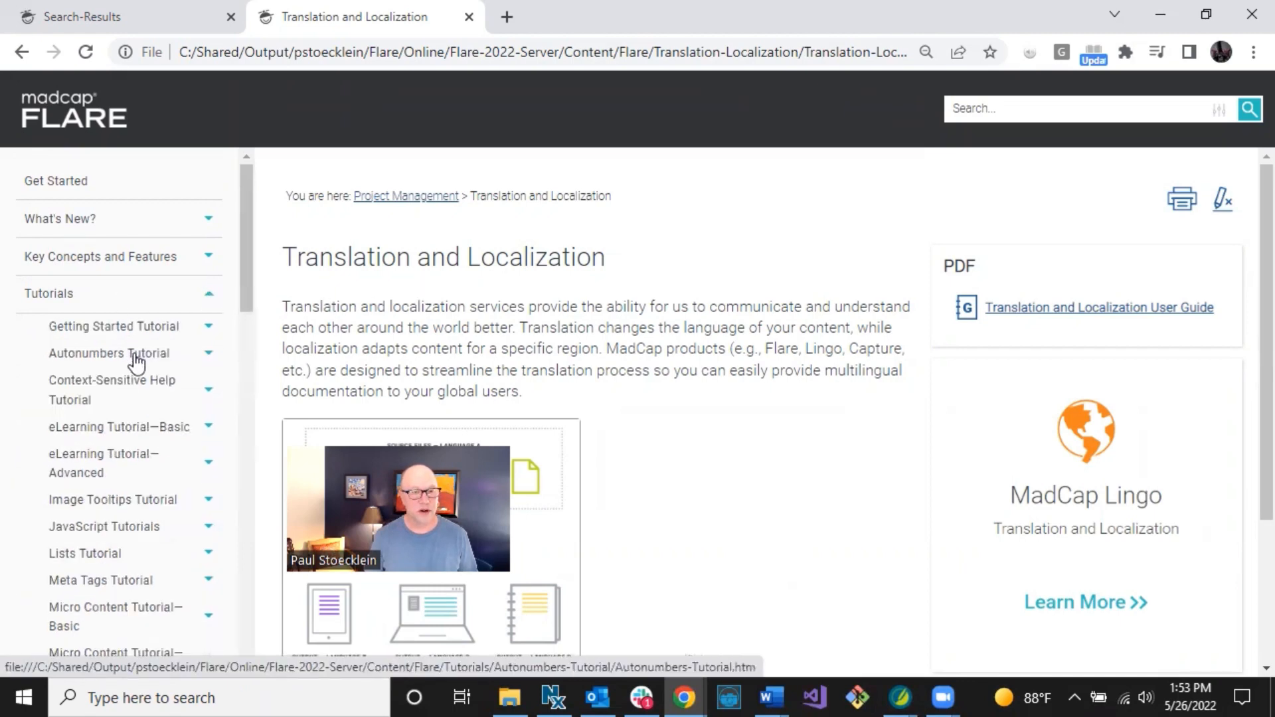
scroll(135, 359, down, 1)
scroll(135, 362, down, 1)
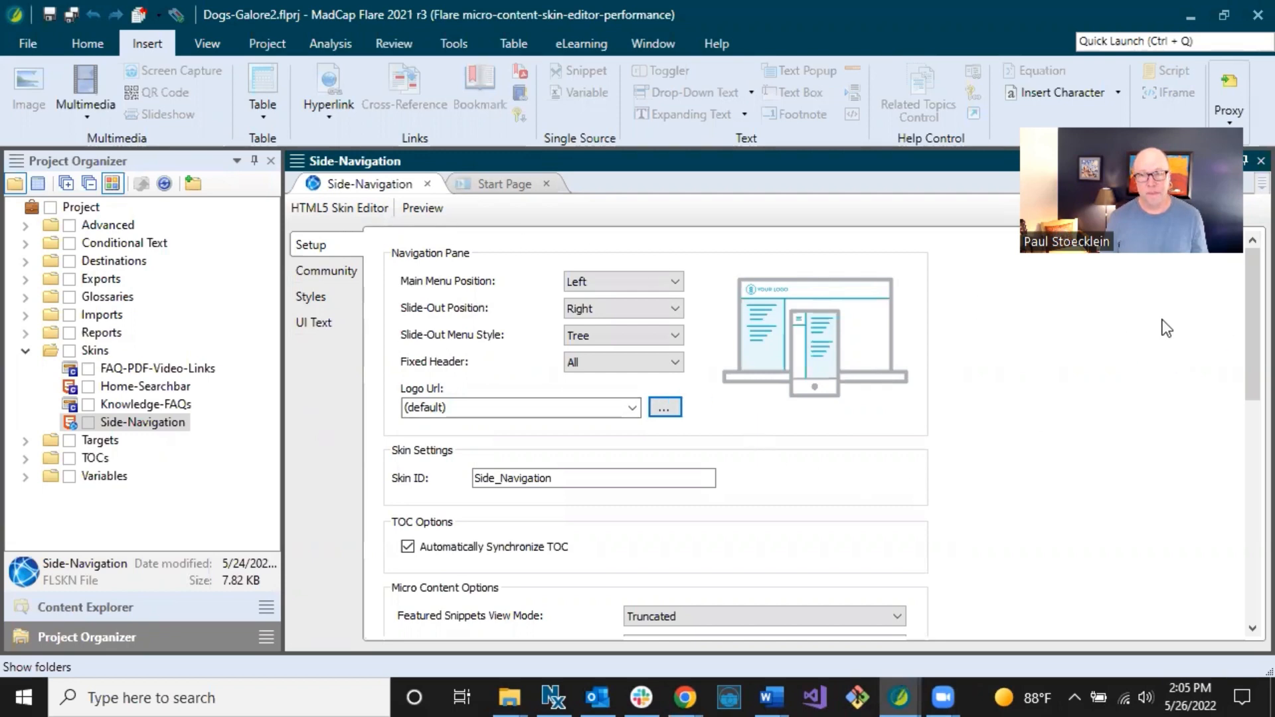
Drag in the Flare window to bring the Side-Navigation skin's Setup settings into view.
drag(1244, 304, 1244, 408)
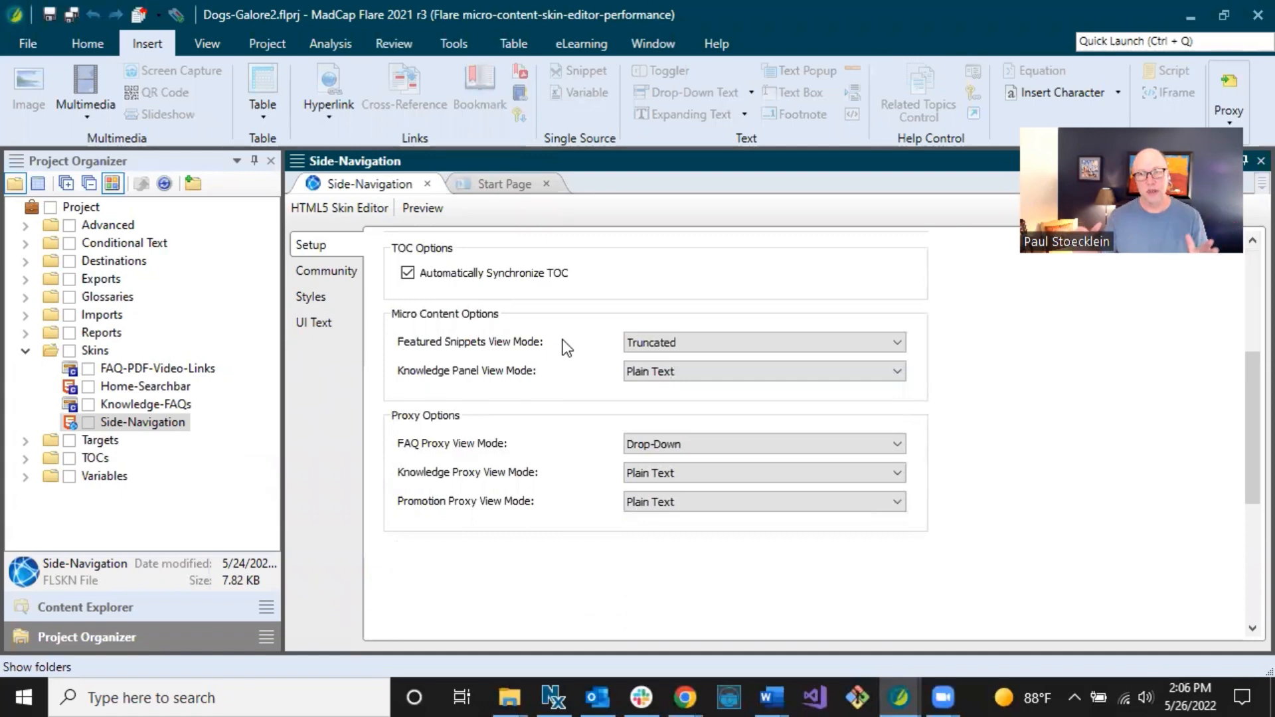
Keep Featured Snippets view mode as Truncated and Knowledge Panel view mode as Plain Text.
click(669, 346)
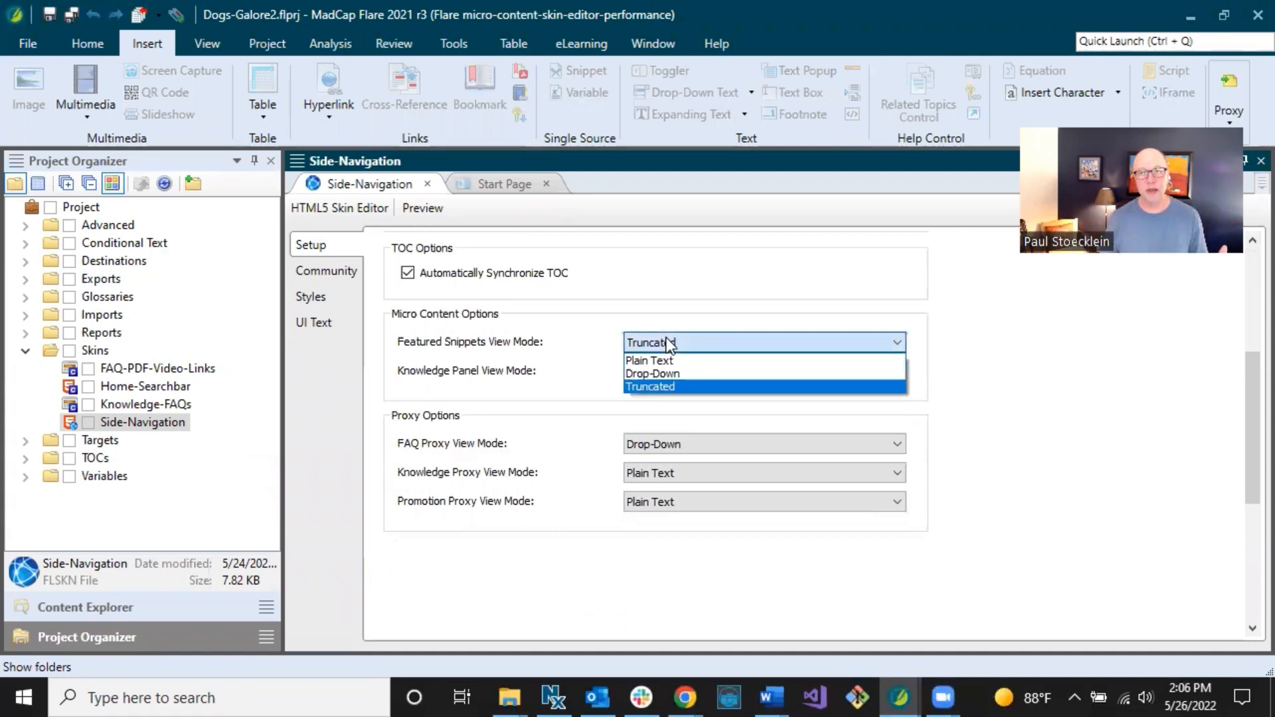
click(668, 344)
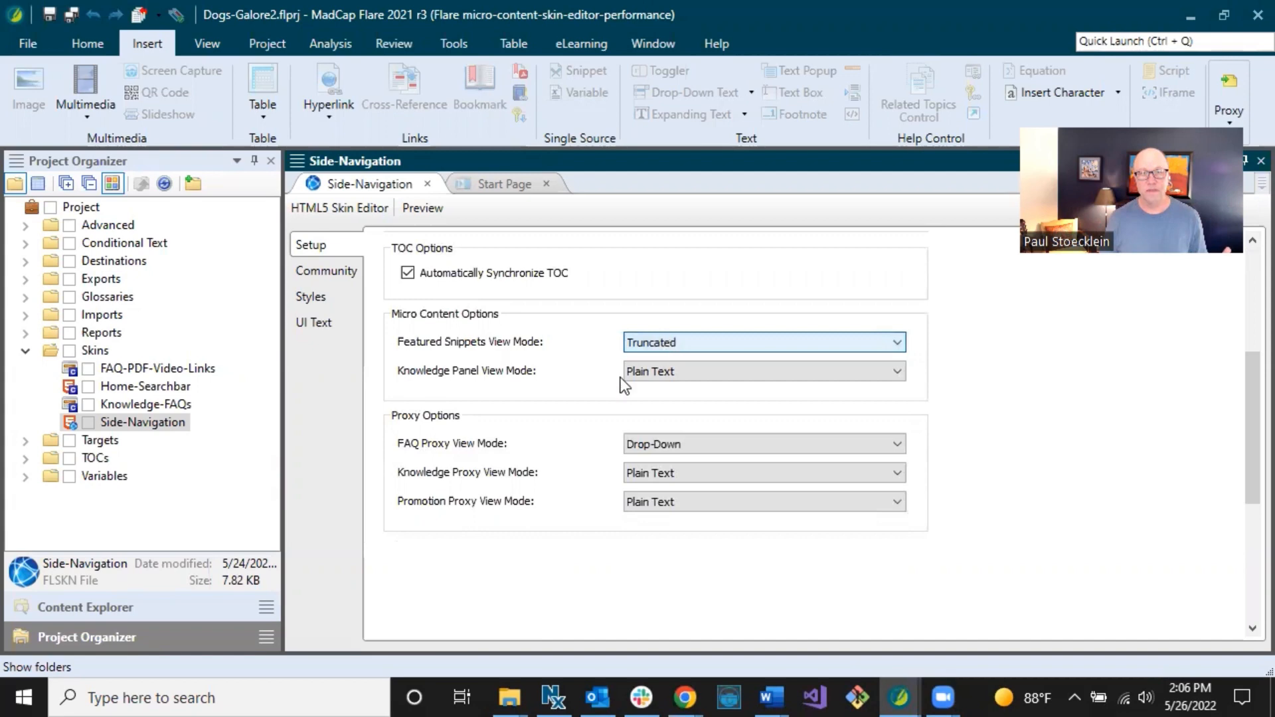
click(657, 378)
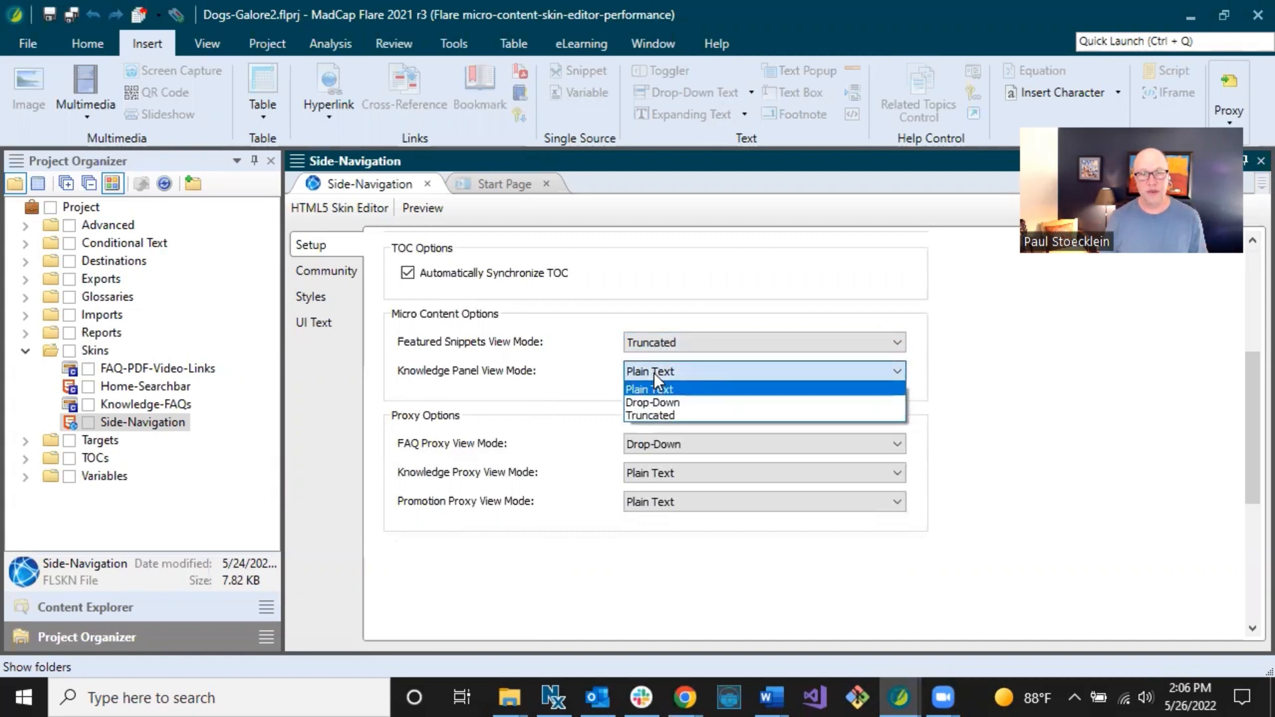
click(655, 374)
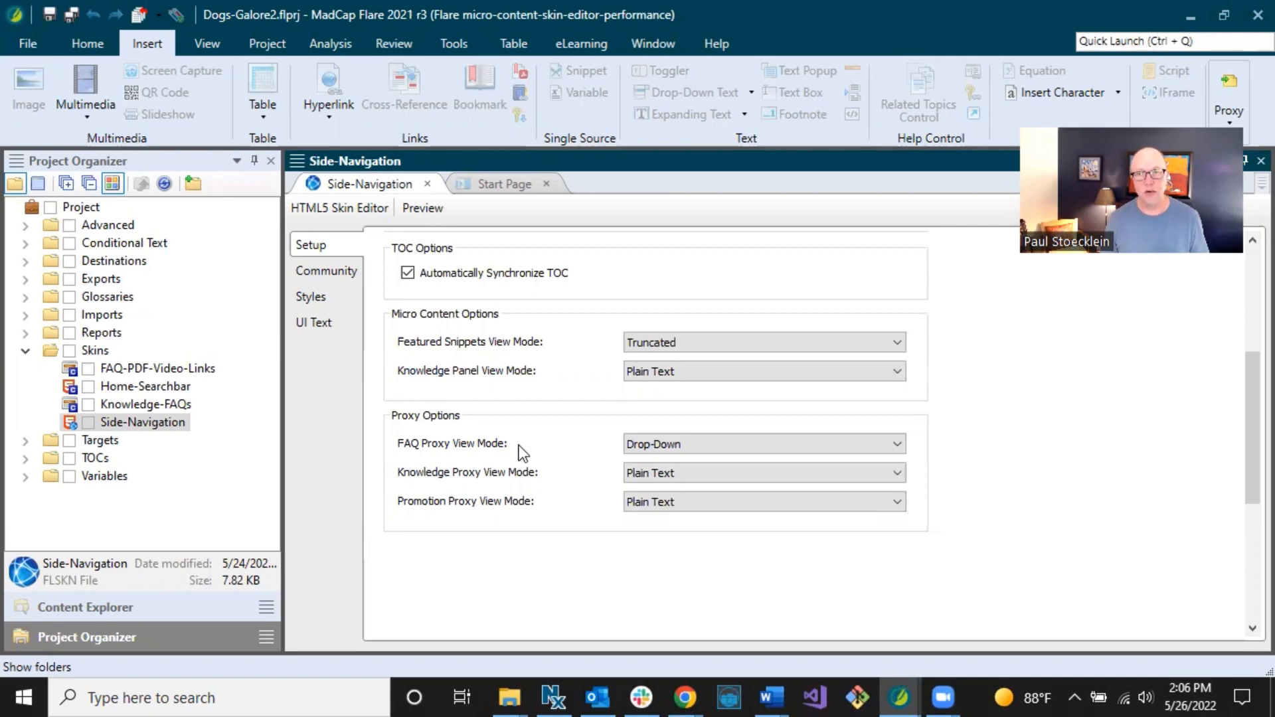
Keep FAQ Proxy View Mode at Drop-Down, then switch to the skin's Styles.
click(654, 444)
click(654, 444)
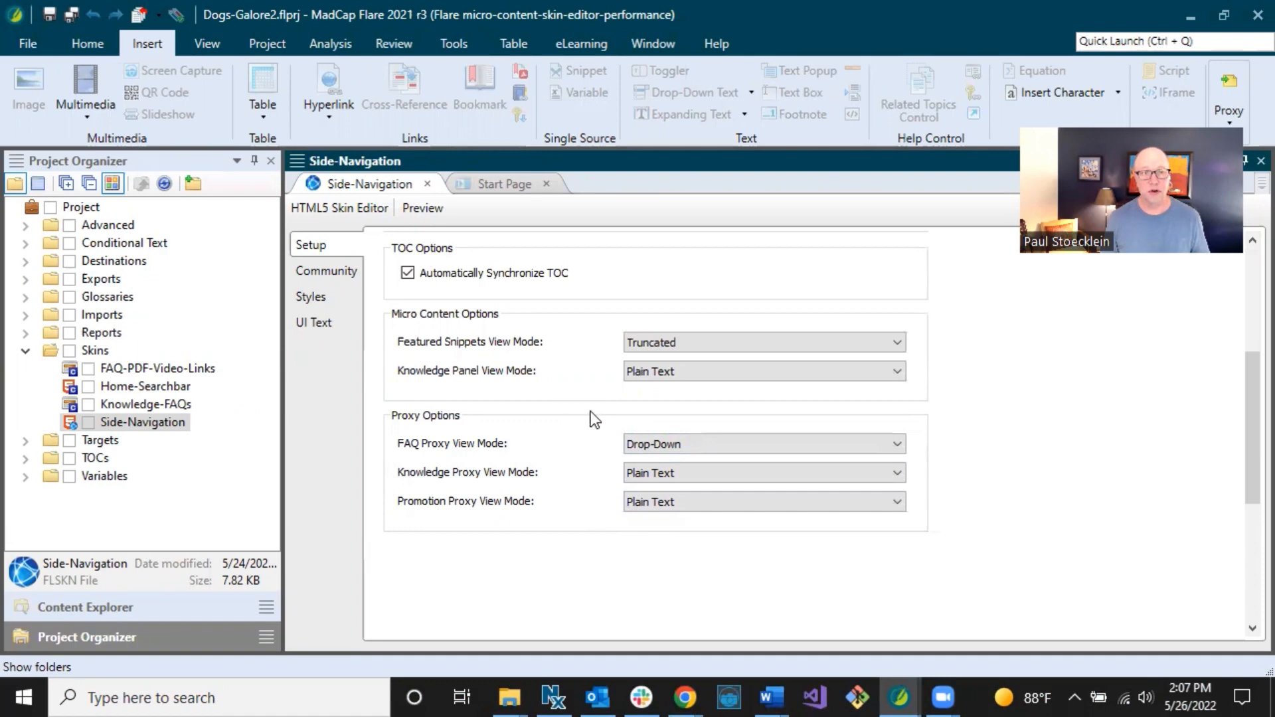
click(336, 297)
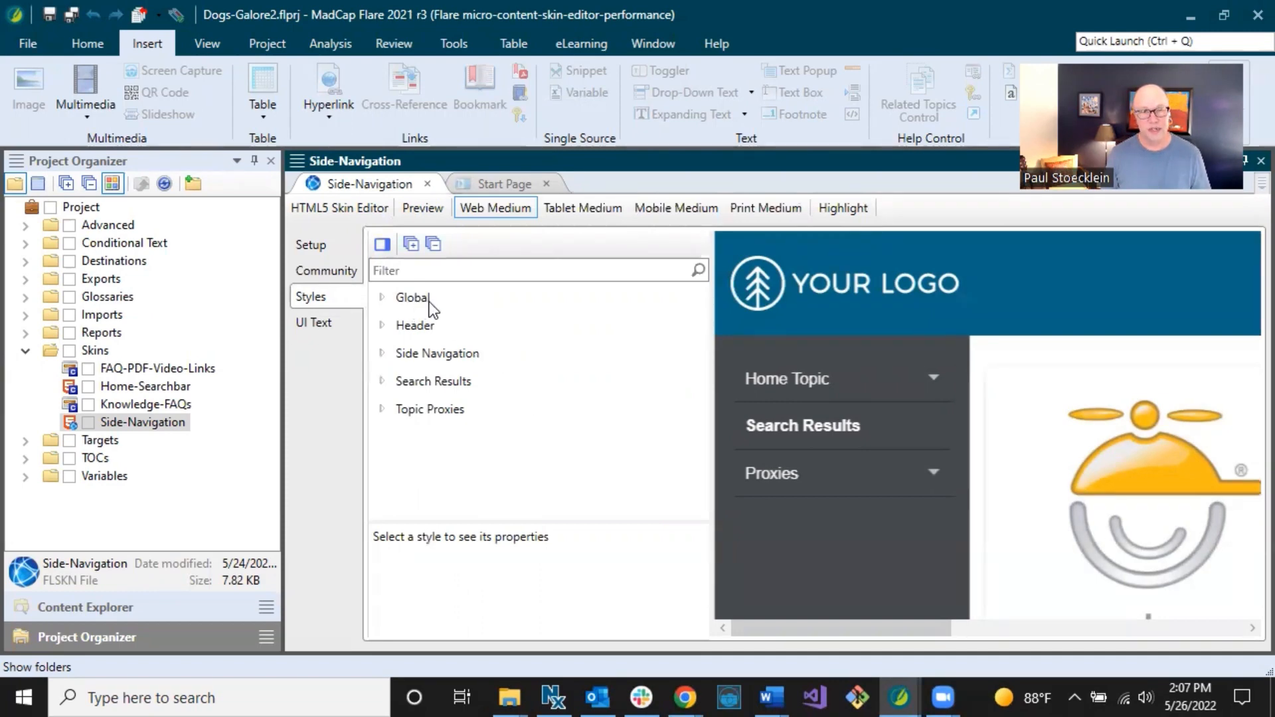
Expand the Global, Header, Search Bar and Filter style groups, then collapse Header again.
click(381, 297)
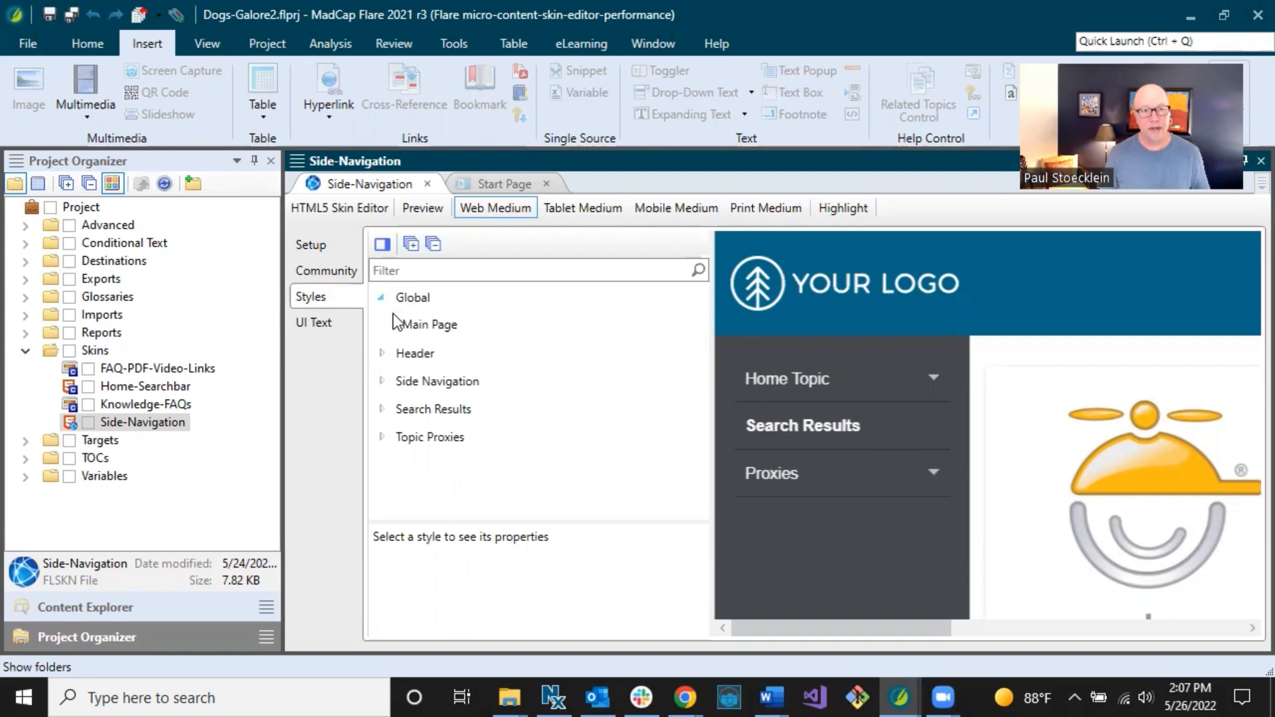
click(382, 353)
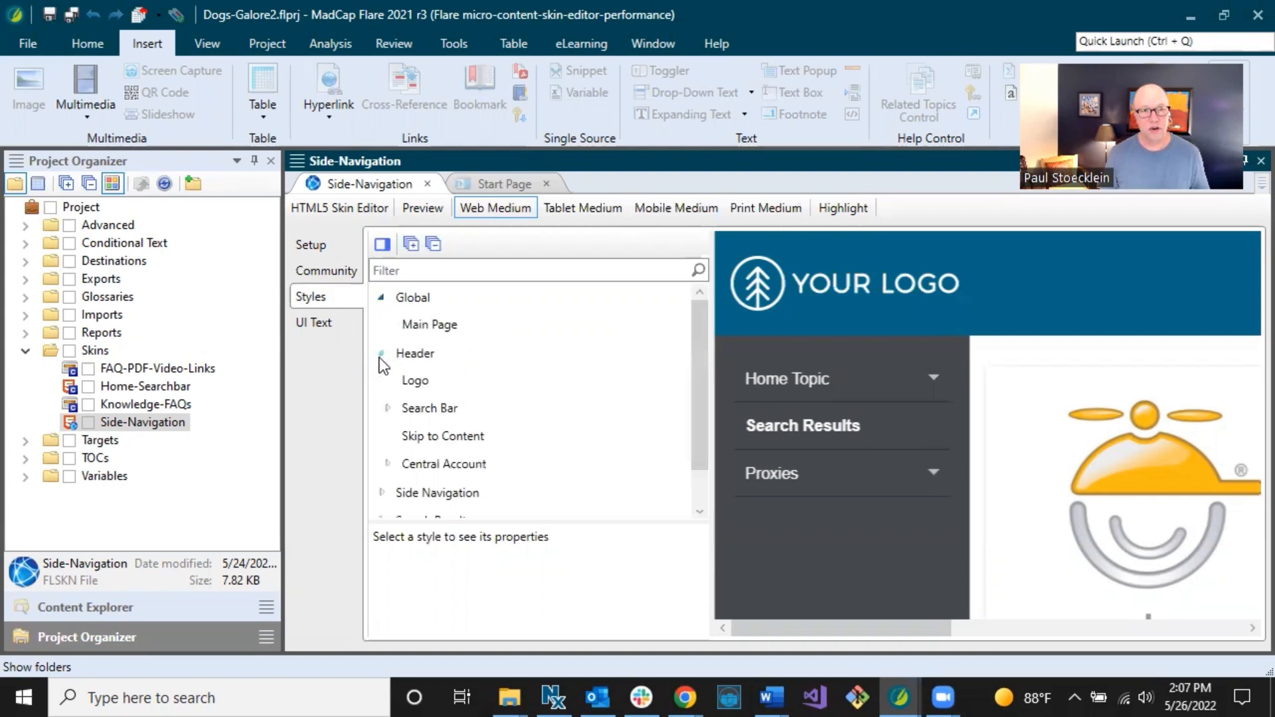
click(389, 409)
click(394, 463)
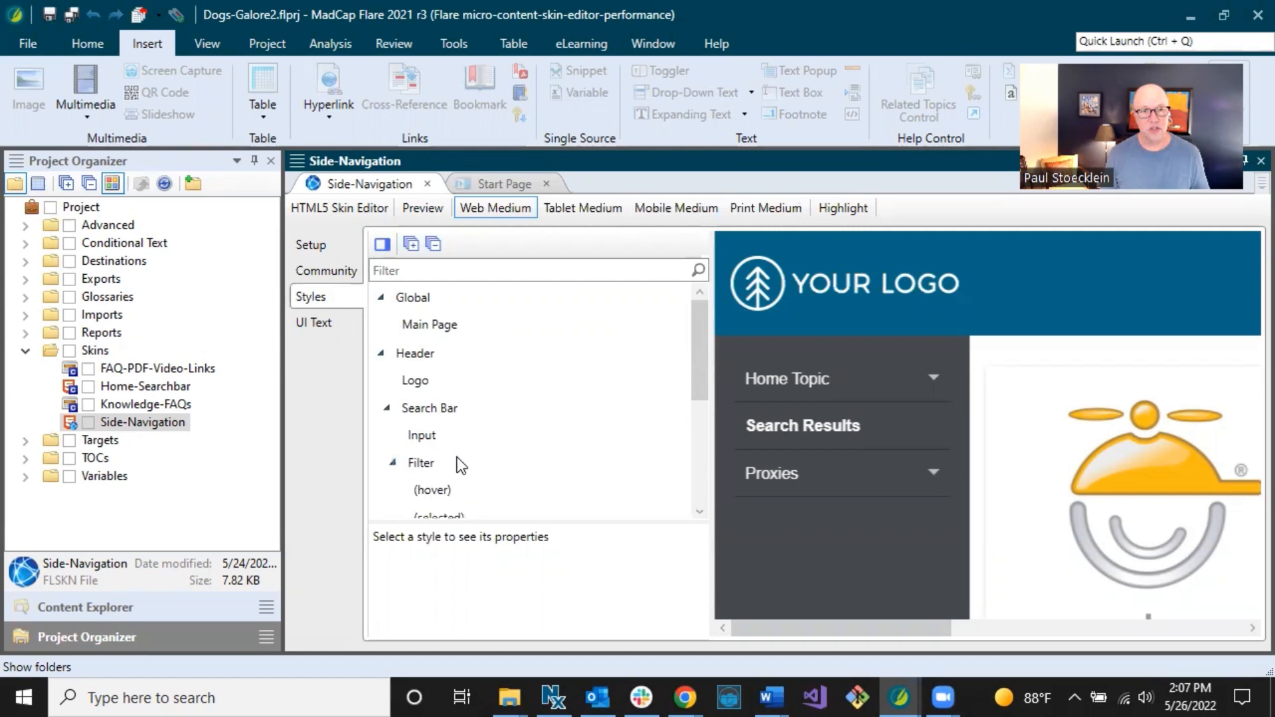
scroll(457, 463, down, 3)
scroll(511, 460, up, 3)
click(381, 353)
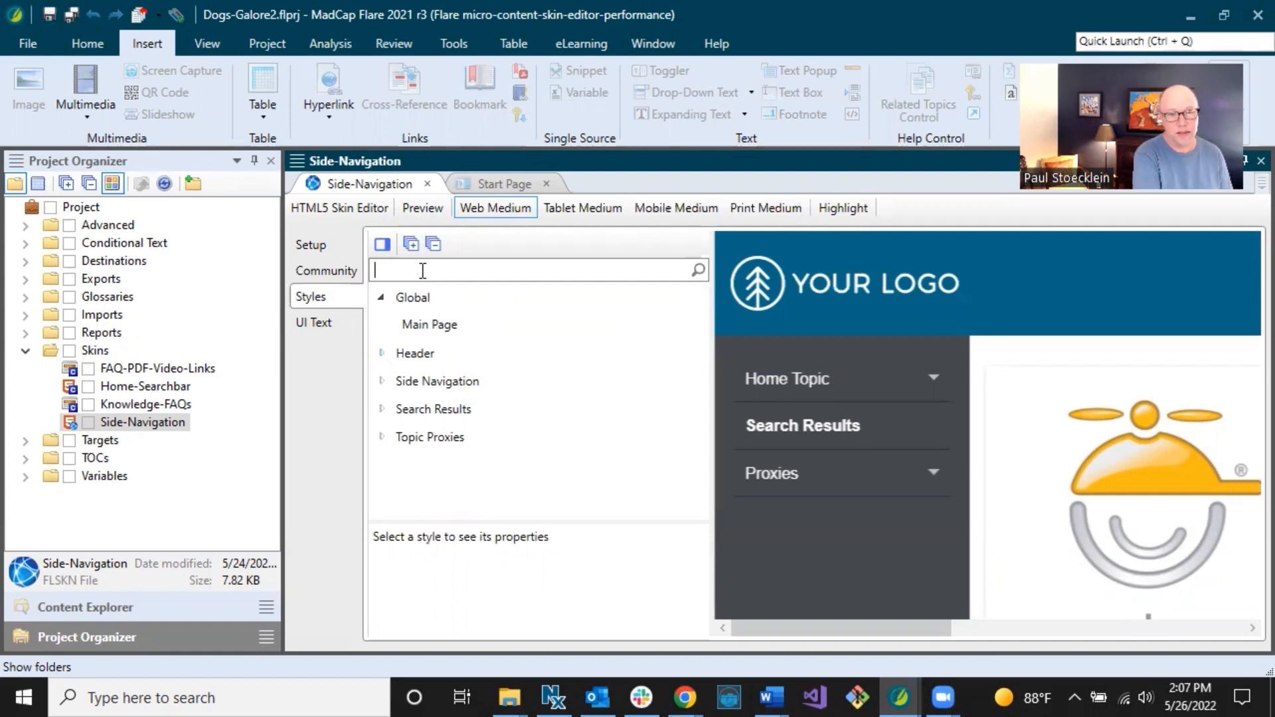
Filter styles by 'promotion', inspect Promotion Proxy's Item and Title styles, then clear the filter.
text(promotion)
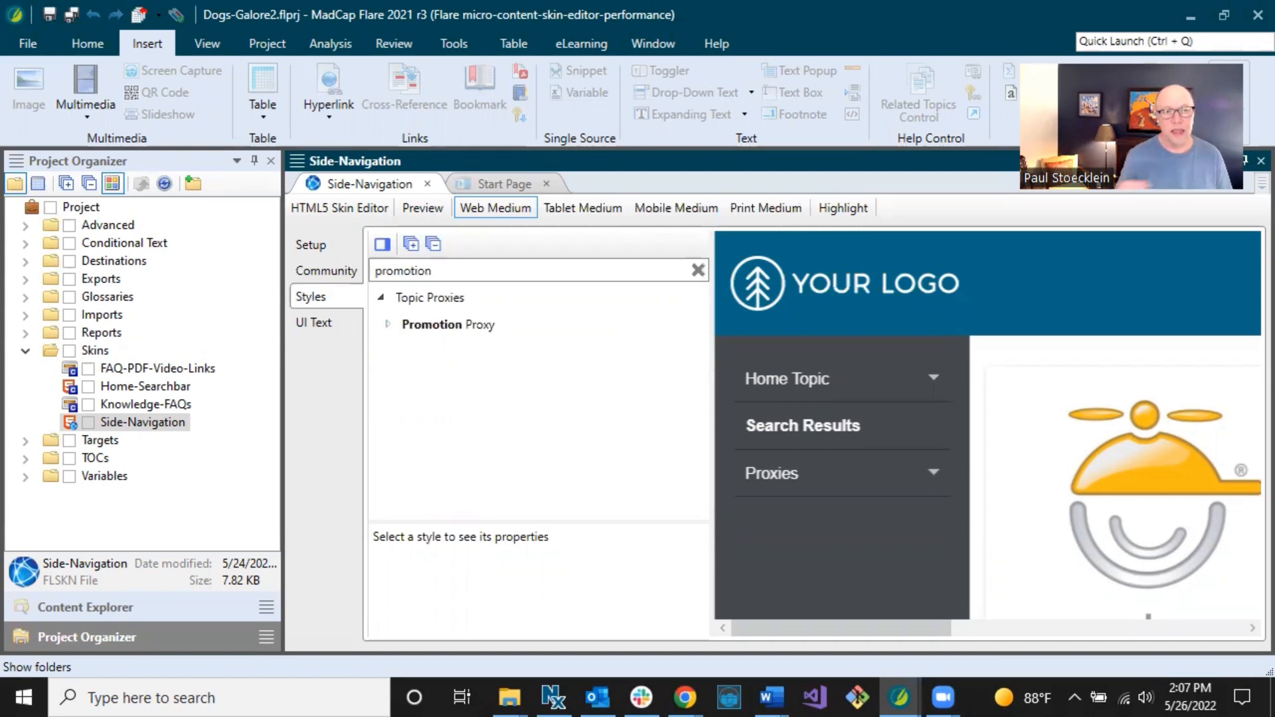
click(445, 323)
click(388, 324)
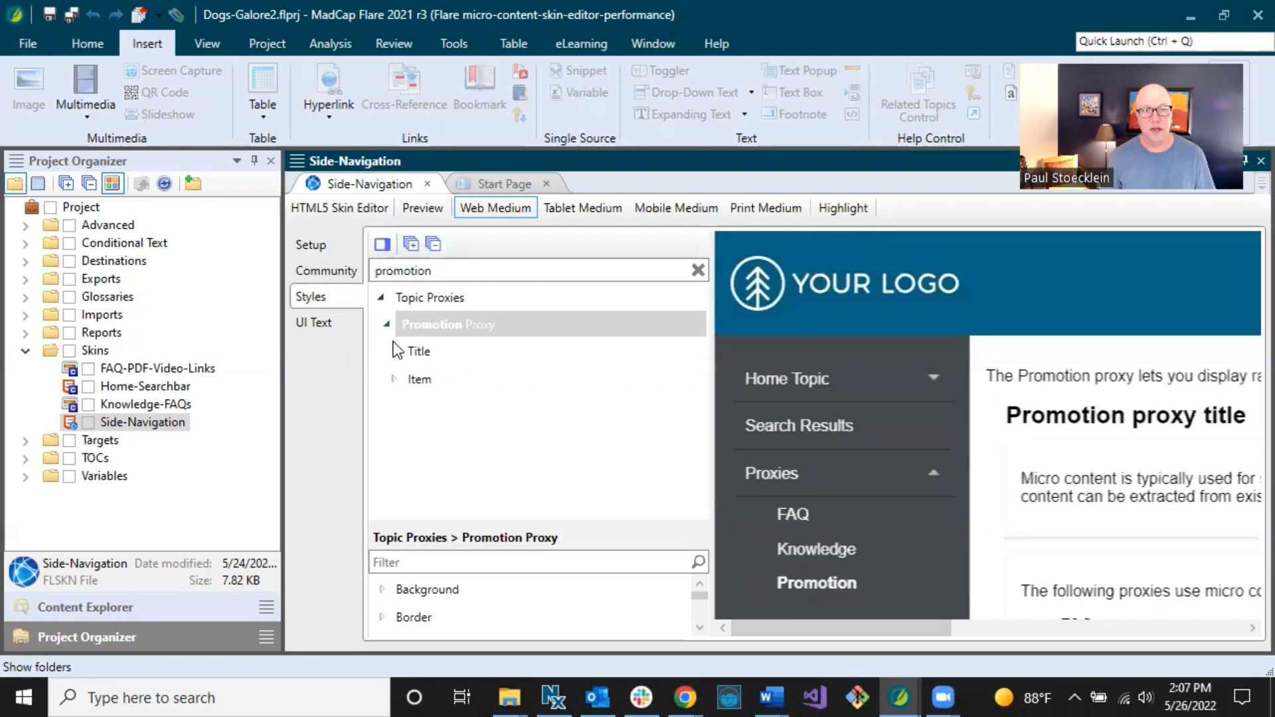
click(422, 378)
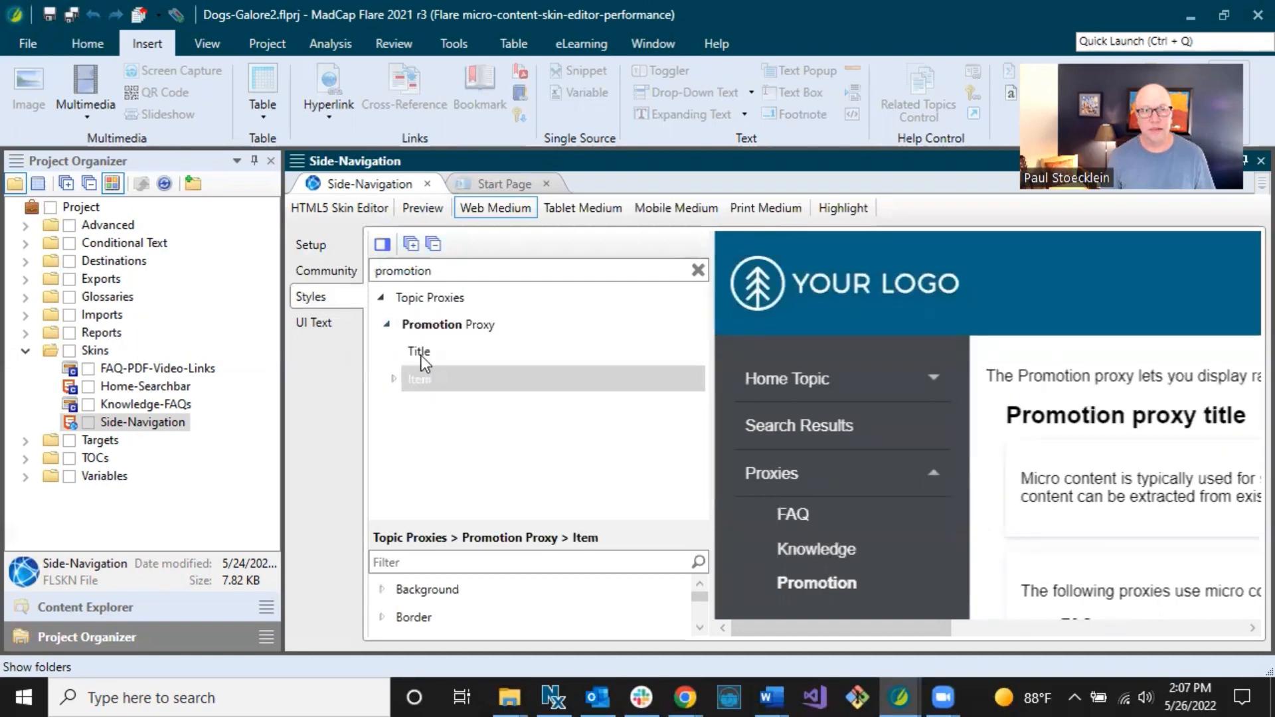
click(421, 353)
drag(780, 627, 741, 628)
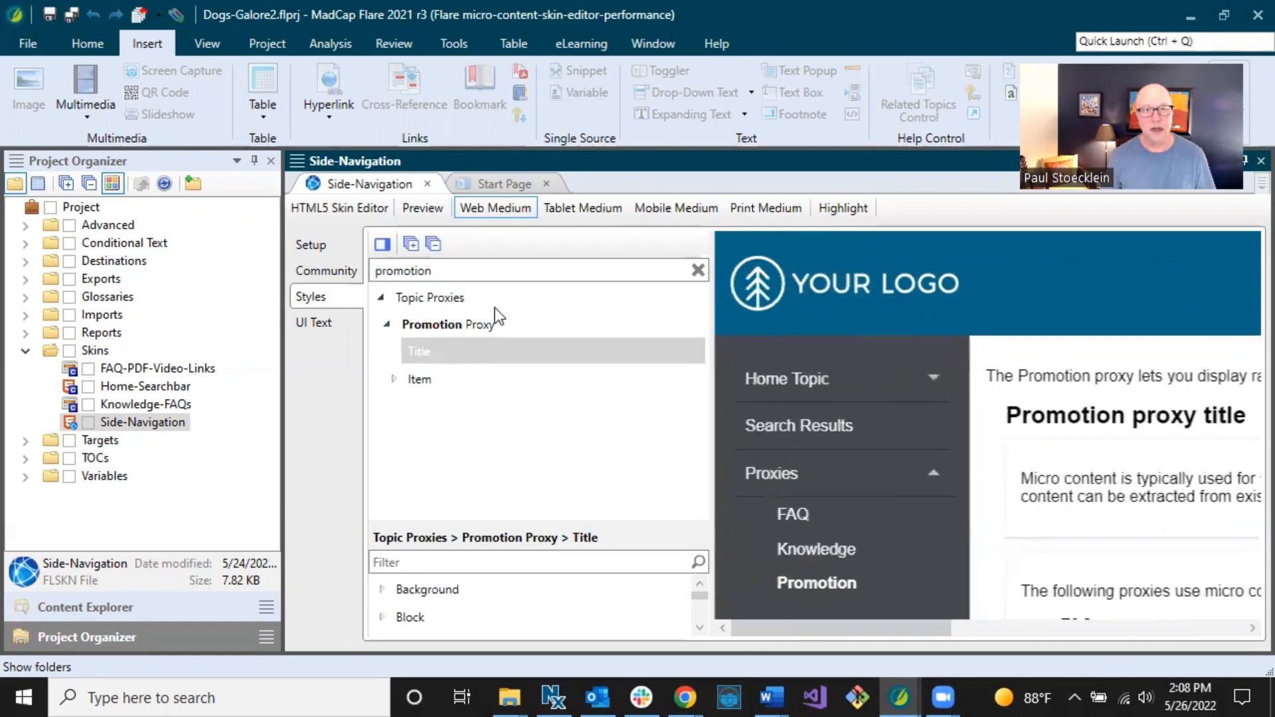
click(698, 272)
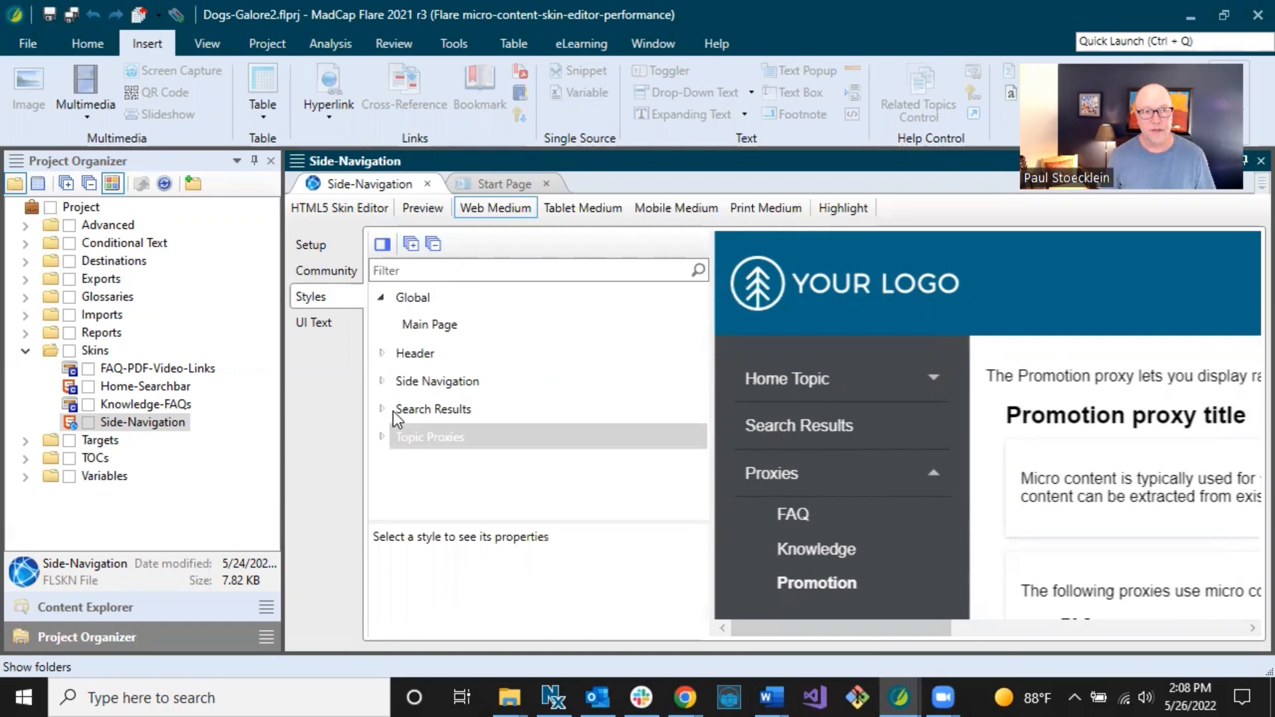
Expand Search Results and select its Knowledge Panel style.
click(399, 409)
click(383, 410)
scroll(428, 465, down, 1)
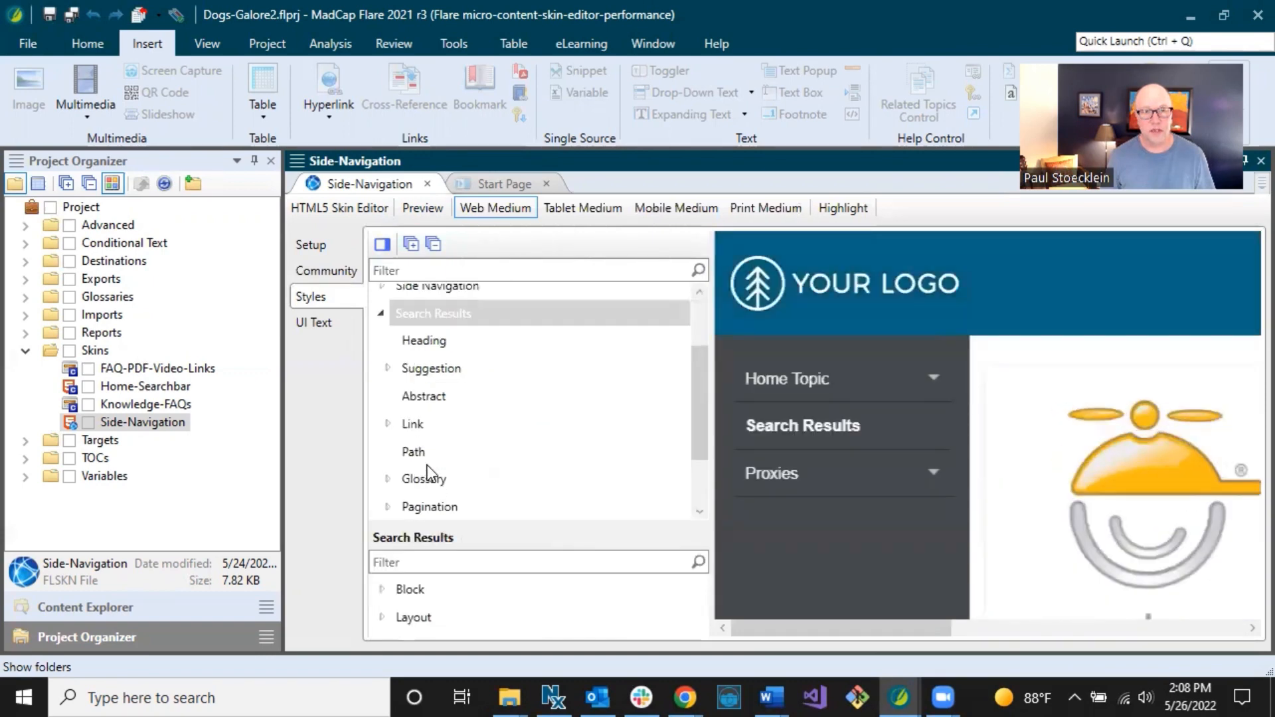
scroll(428, 465, down, 3)
click(445, 477)
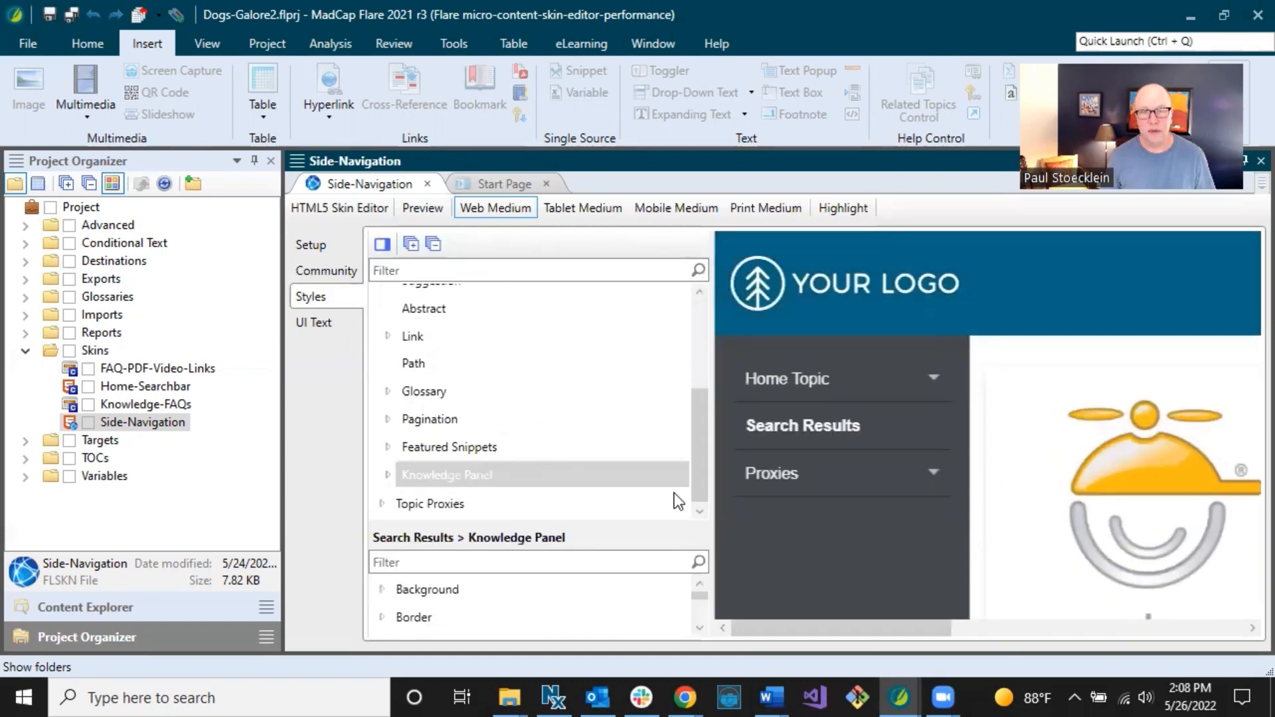
drag(795, 627, 898, 631)
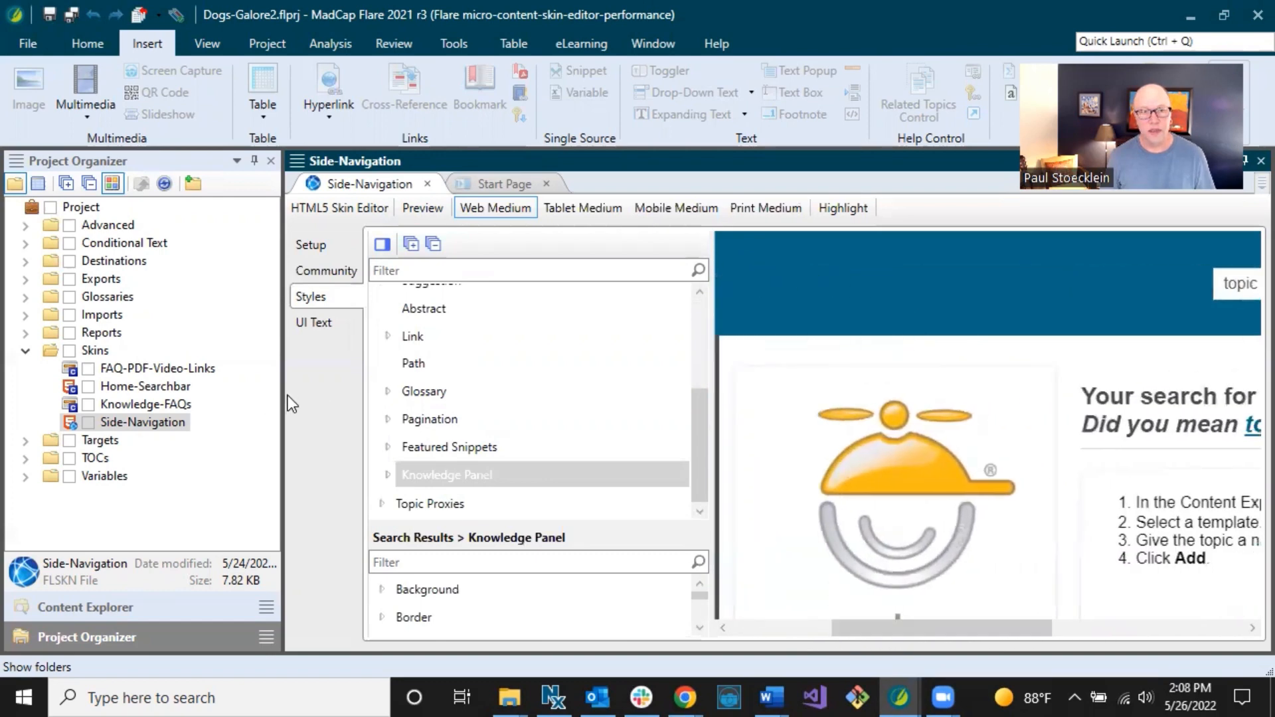
Widen the editor and set the Knowledge Panel's Position property to right.
drag(283, 396, 203, 395)
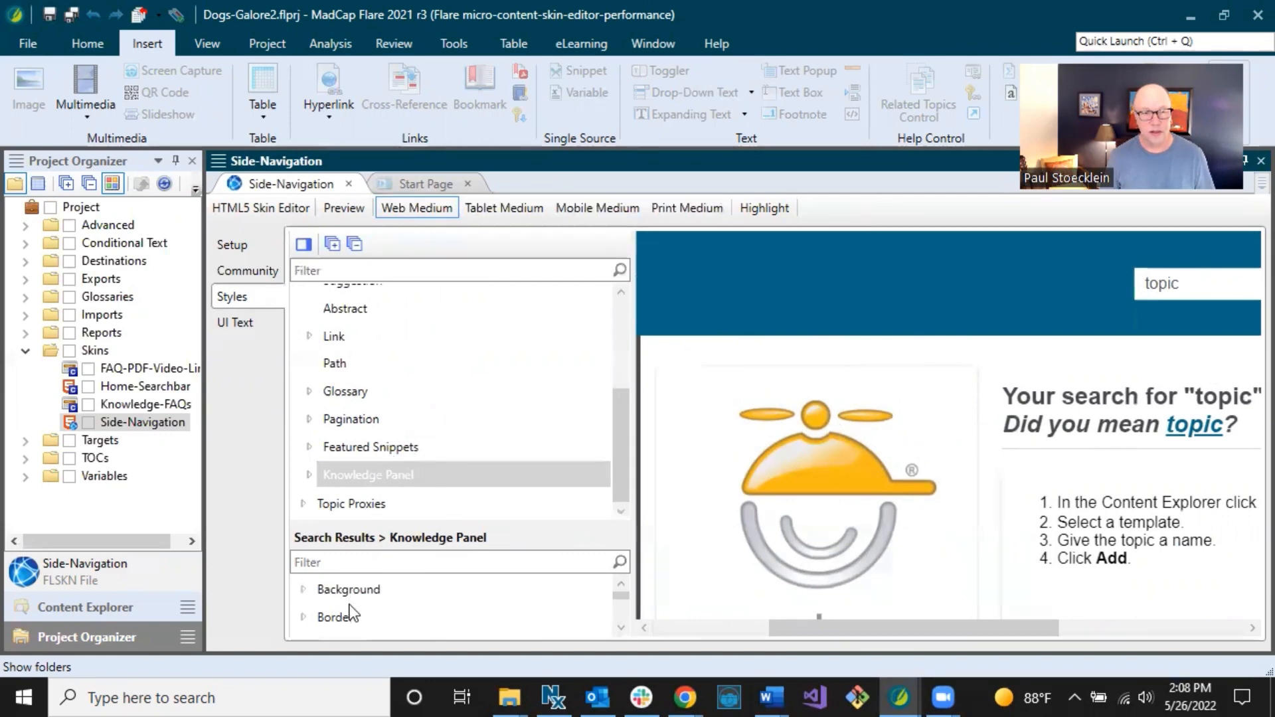
drag(398, 520, 407, 448)
scroll(499, 377, down, 1)
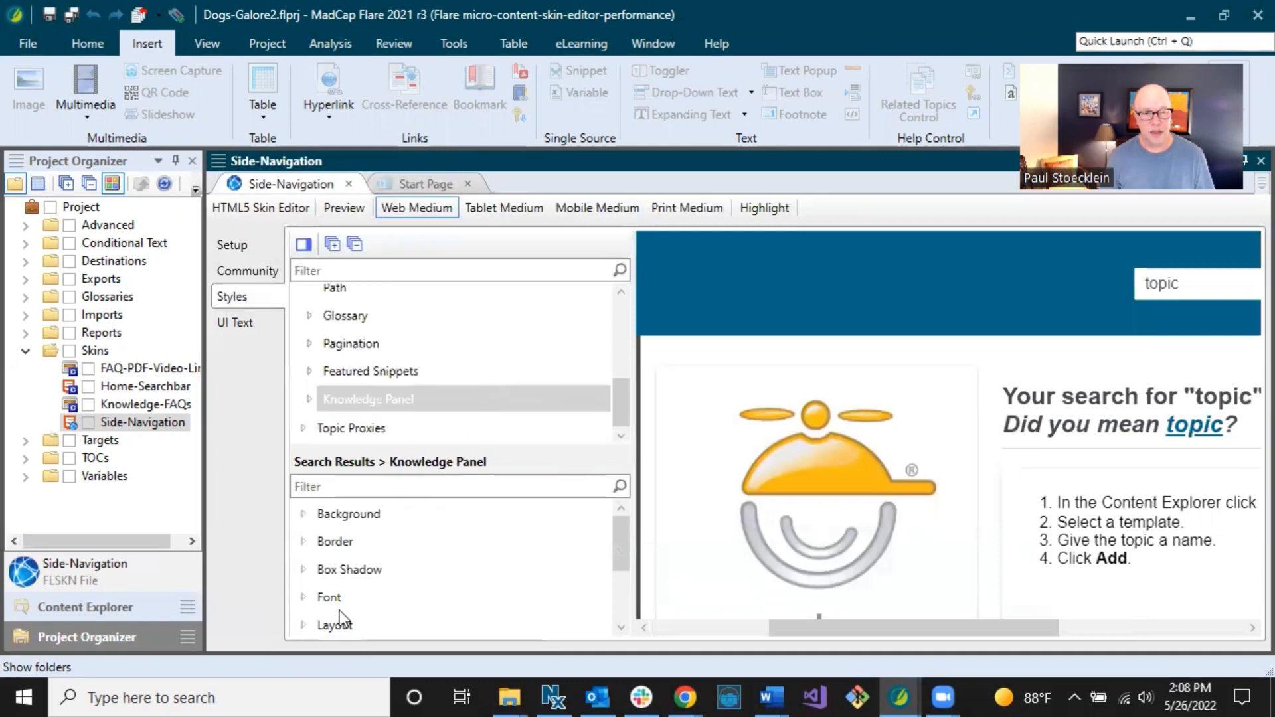
scroll(340, 609, down, 3)
click(303, 592)
click(403, 594)
click(389, 665)
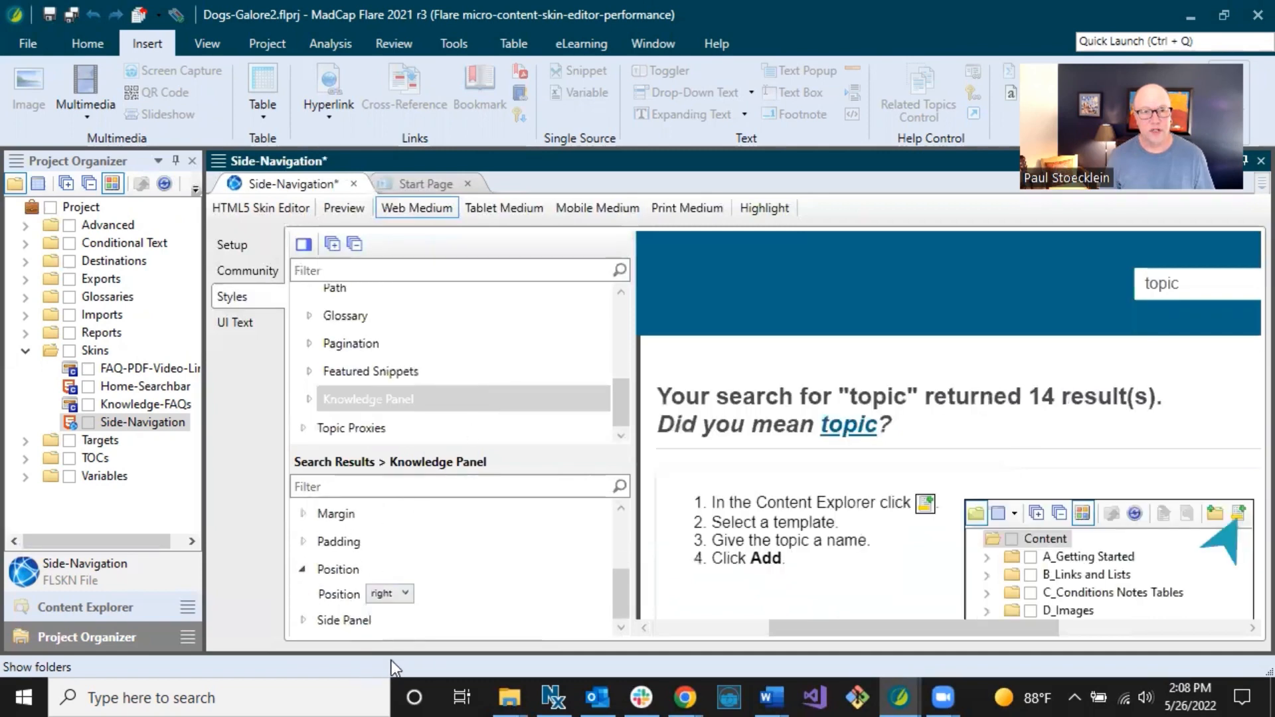
drag(792, 631, 1049, 626)
mouse_move(1244, 389)
mouse_down()
mouse_move(1244, 445)
mouse_move(1244, 364)
mouse_up()
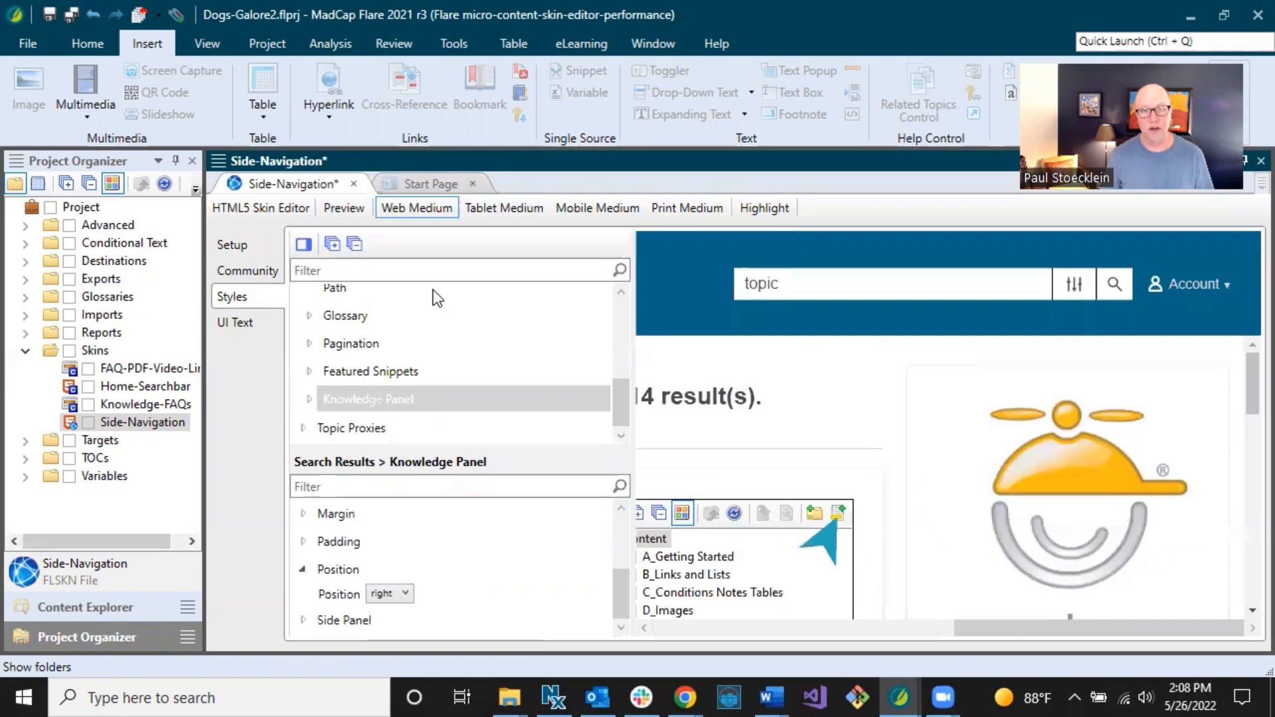
Show properties beside the style list and review the search results Abstract and Link styles.
click(337, 270)
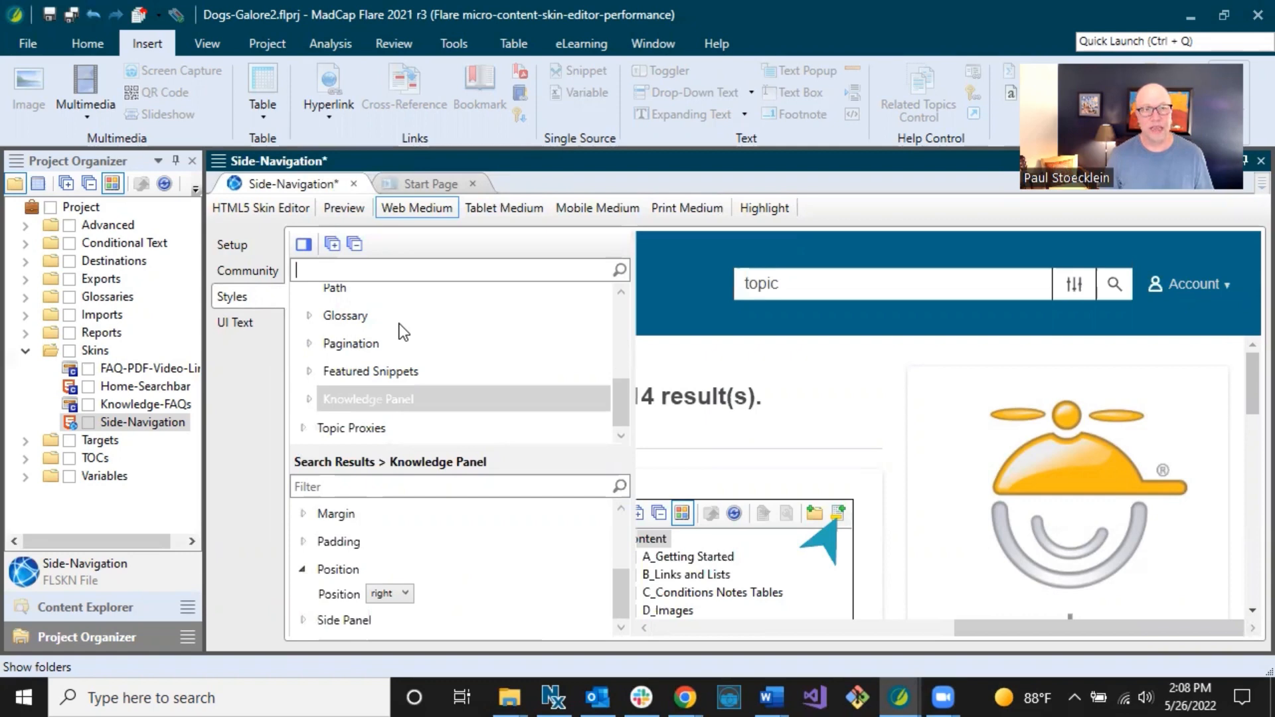
click(360, 318)
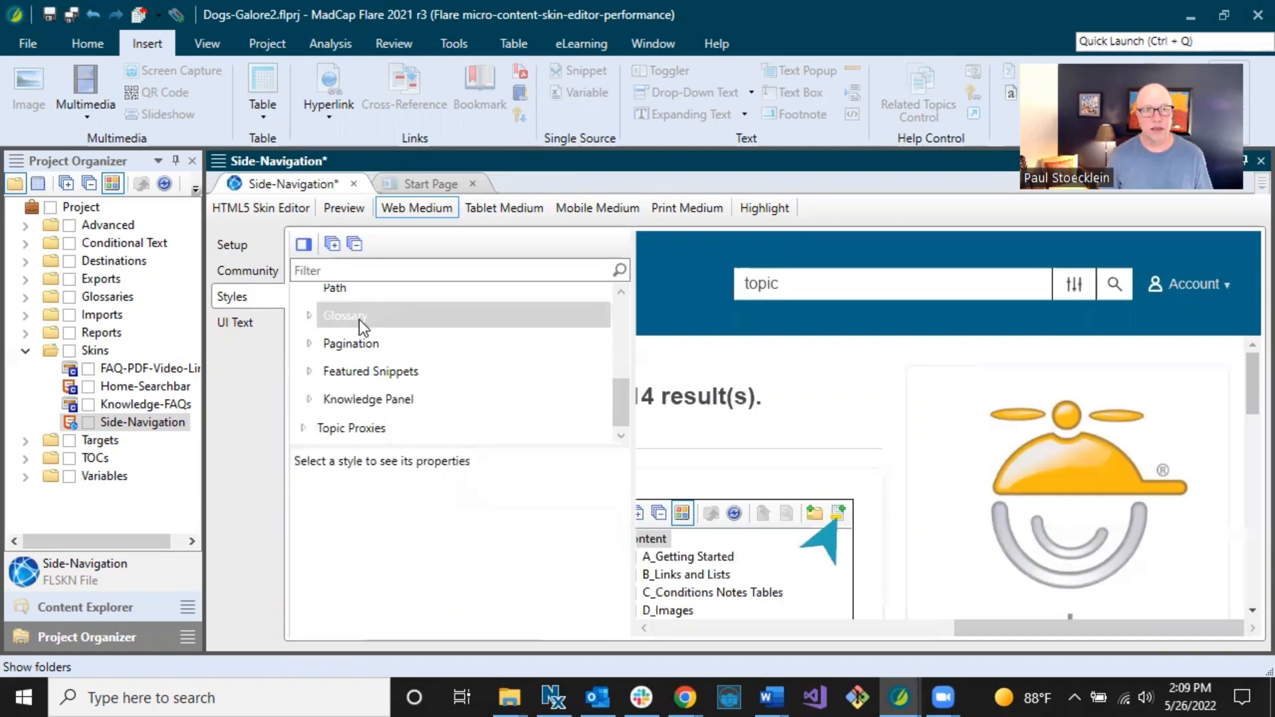
click(304, 244)
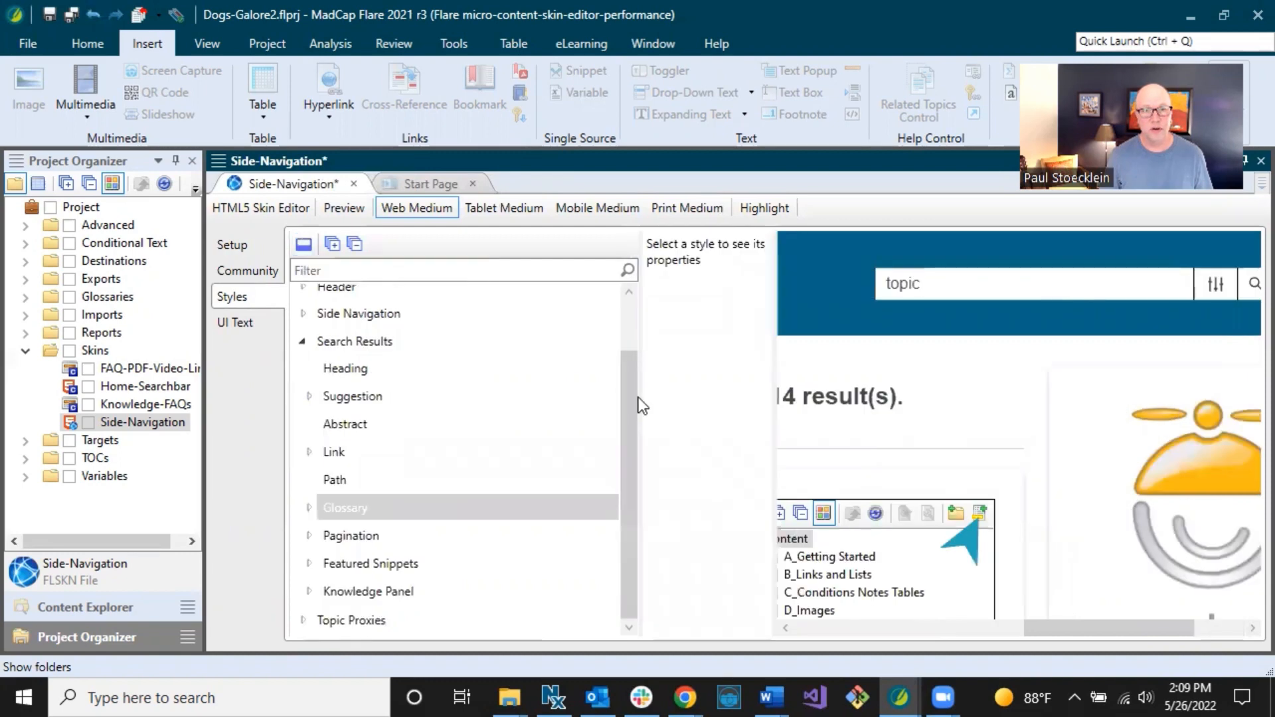
drag(640, 396, 513, 388)
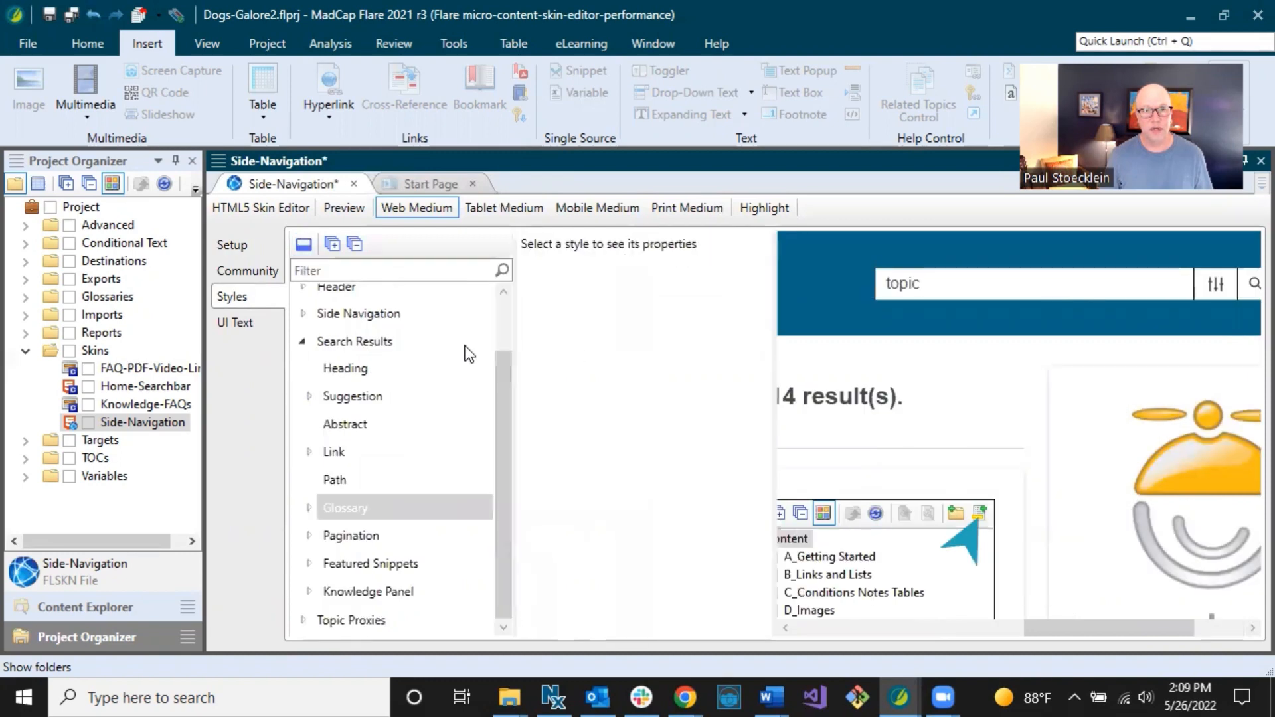
click(346, 424)
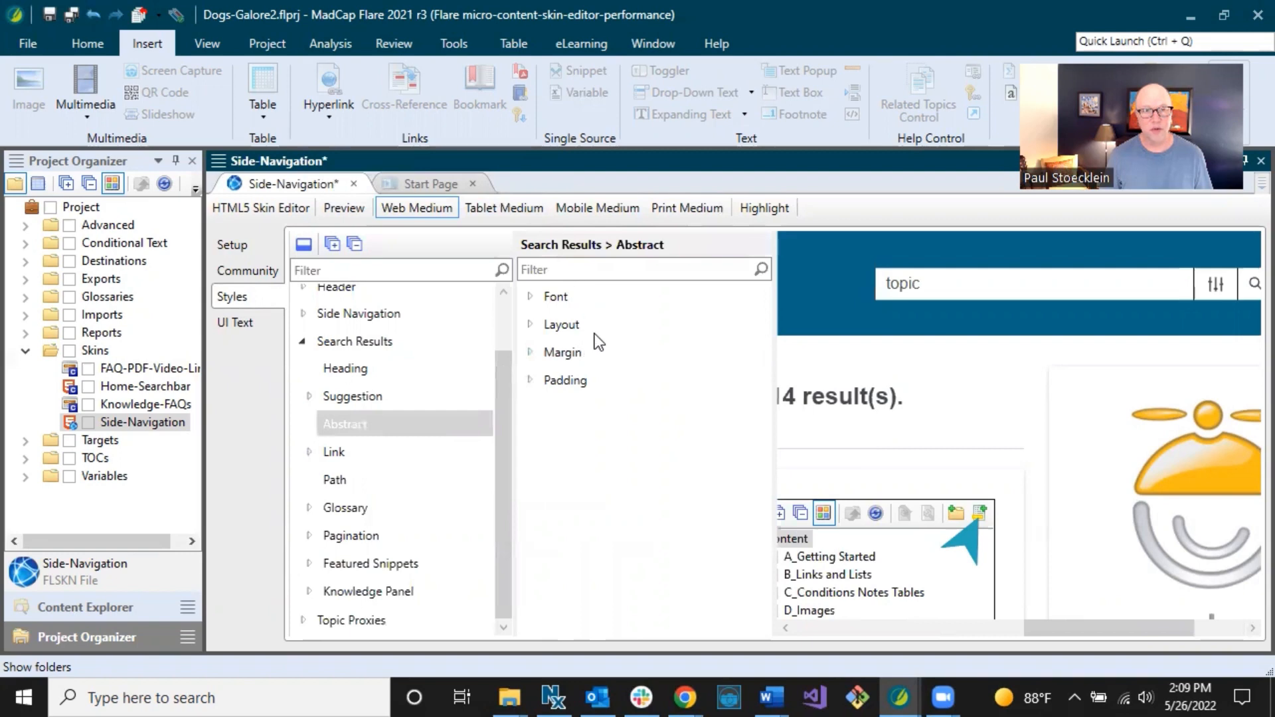
click(335, 453)
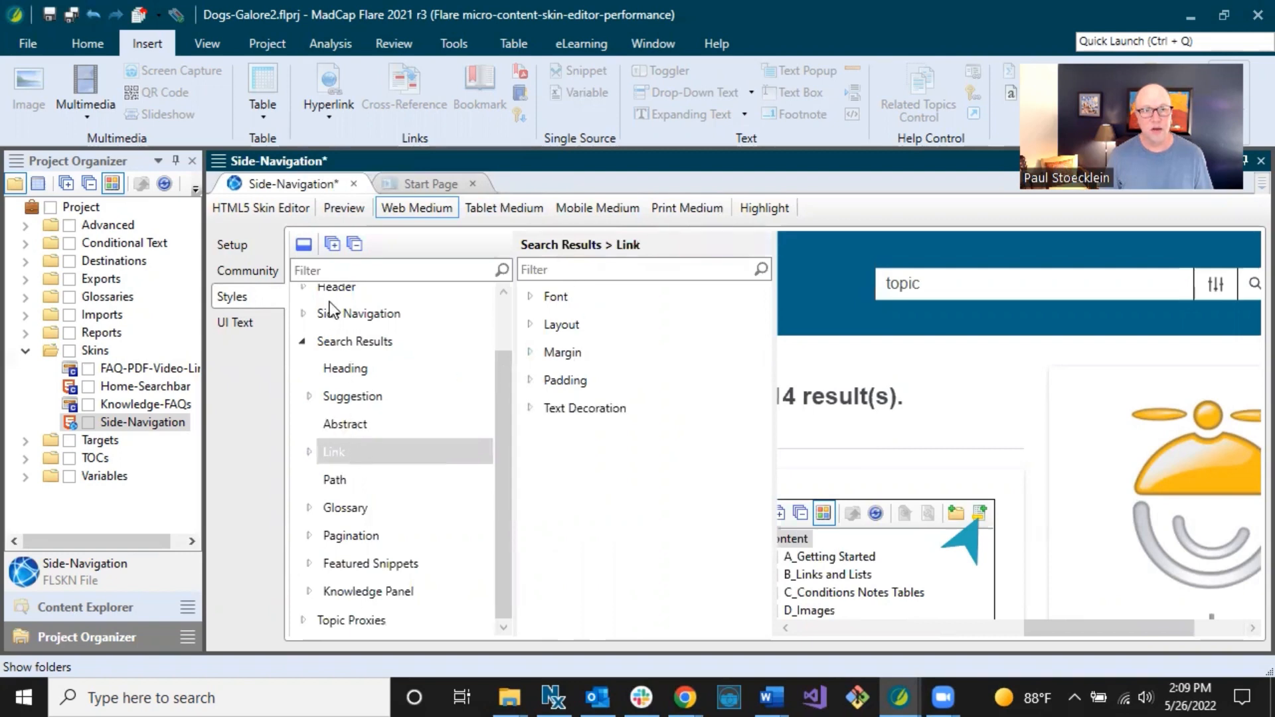
Put properties back below the list, review Link layout and Heading, and widen the Project Organizer.
click(307, 247)
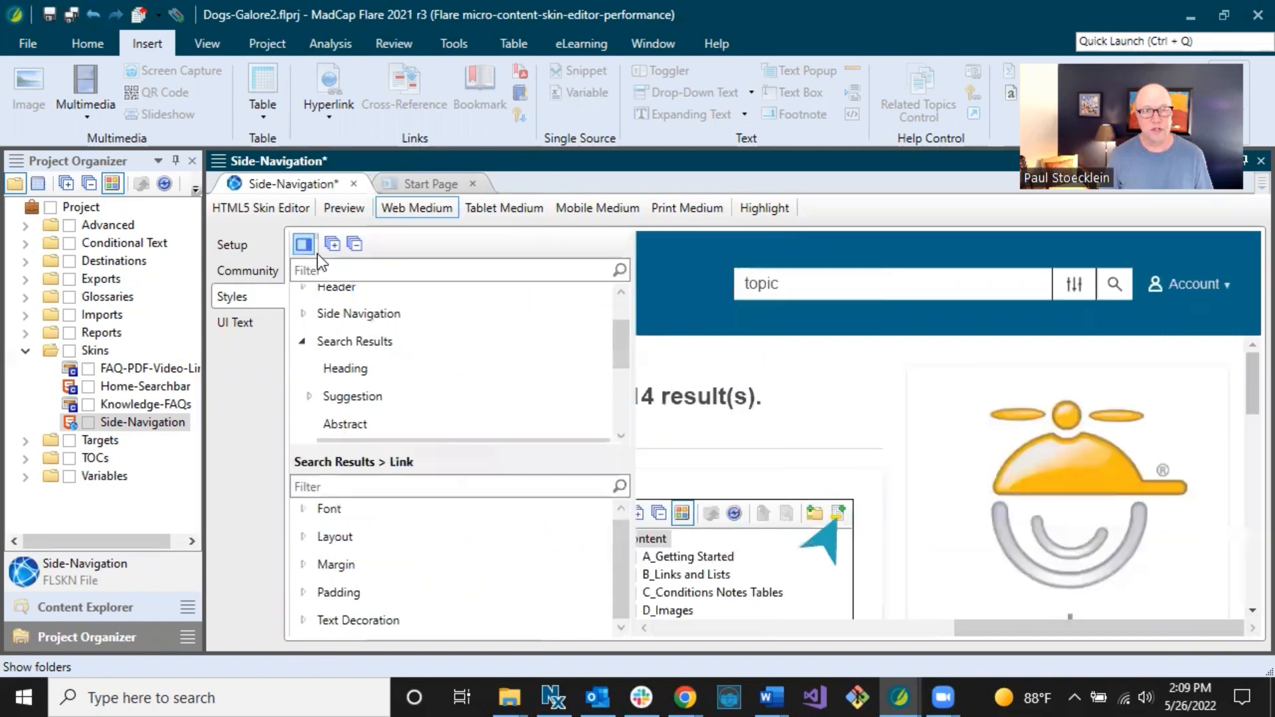
click(338, 538)
click(373, 301)
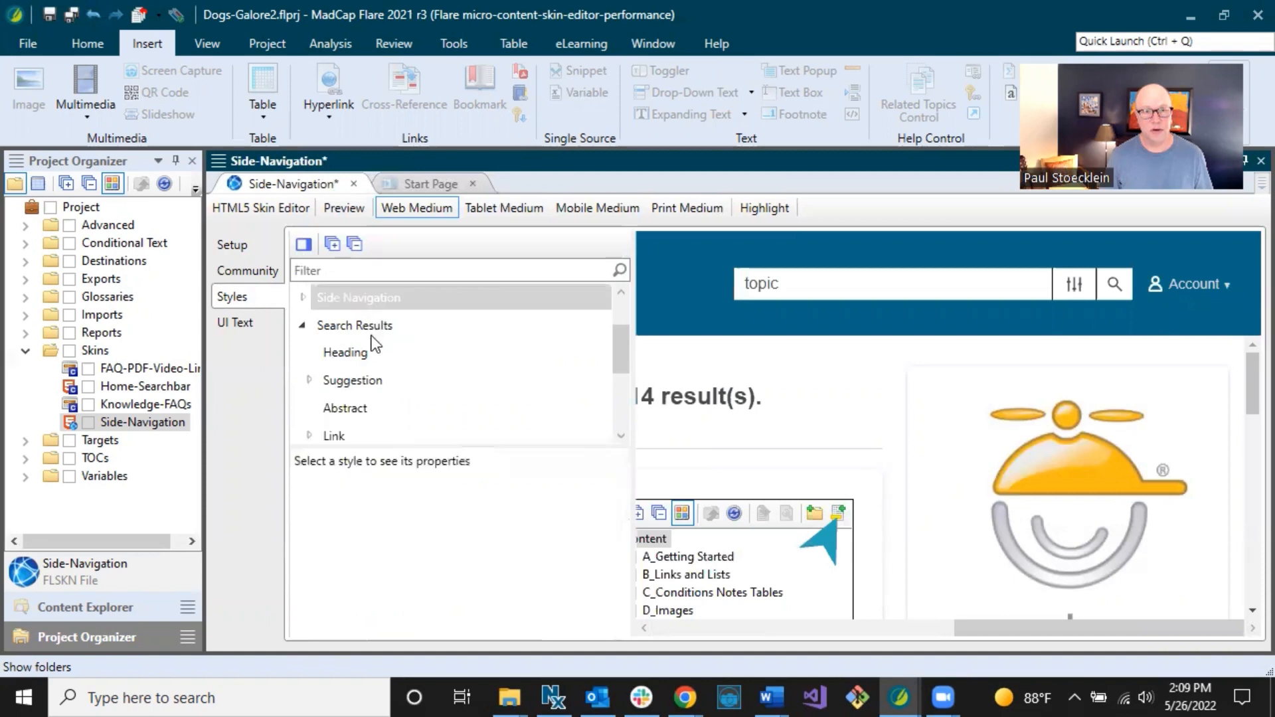
click(366, 354)
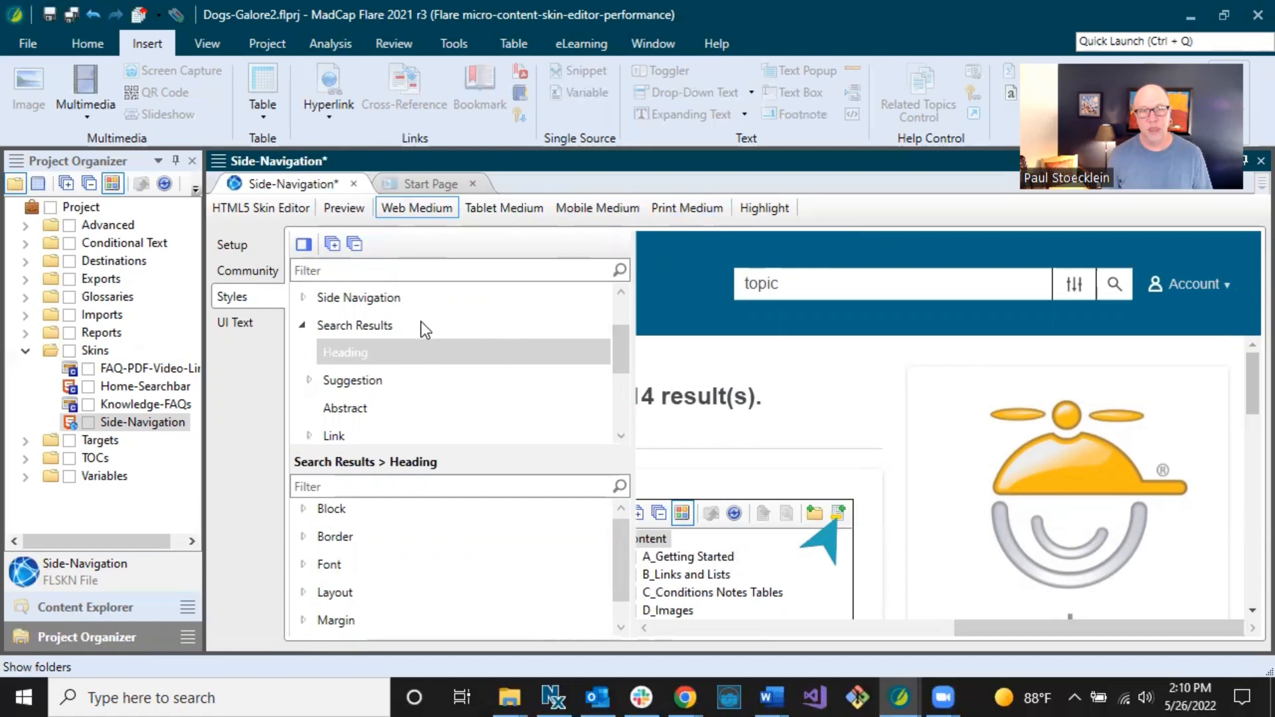
drag(203, 353, 294, 351)
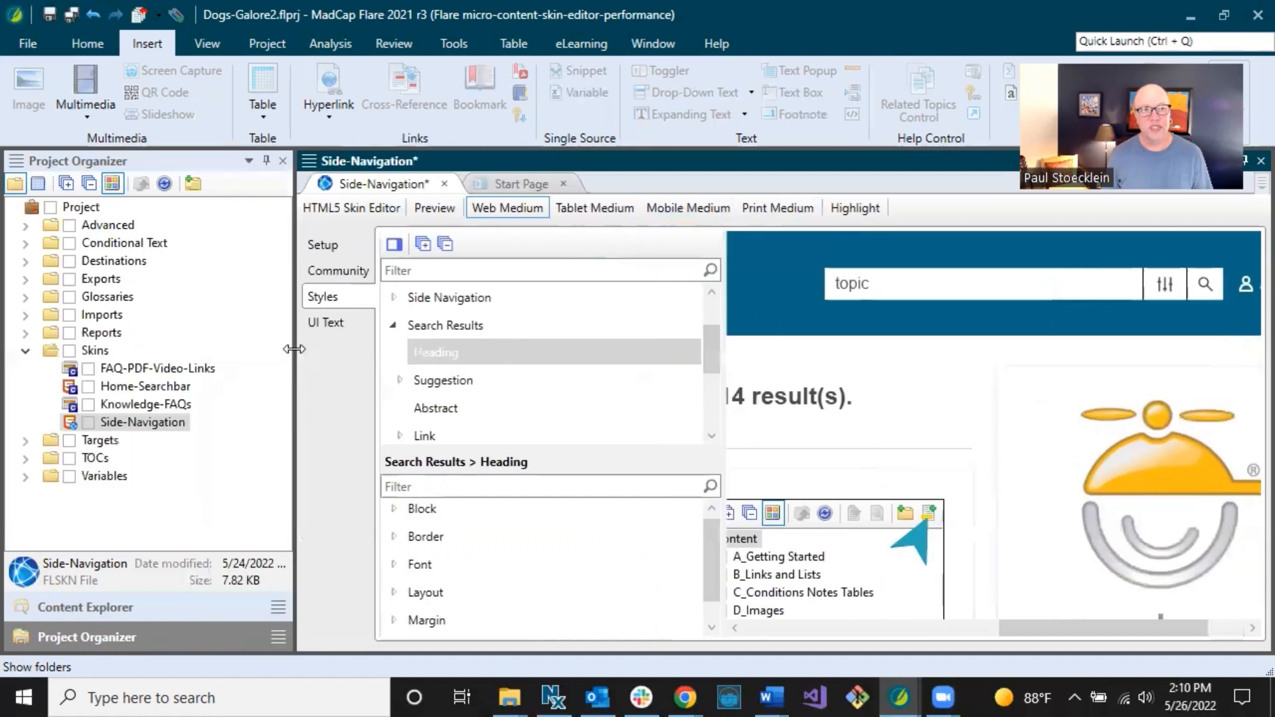
Add a skin from the Skins folder and compare the Micro Content FAQ, Knowledge and Promotion descriptions.
right_click(98, 354)
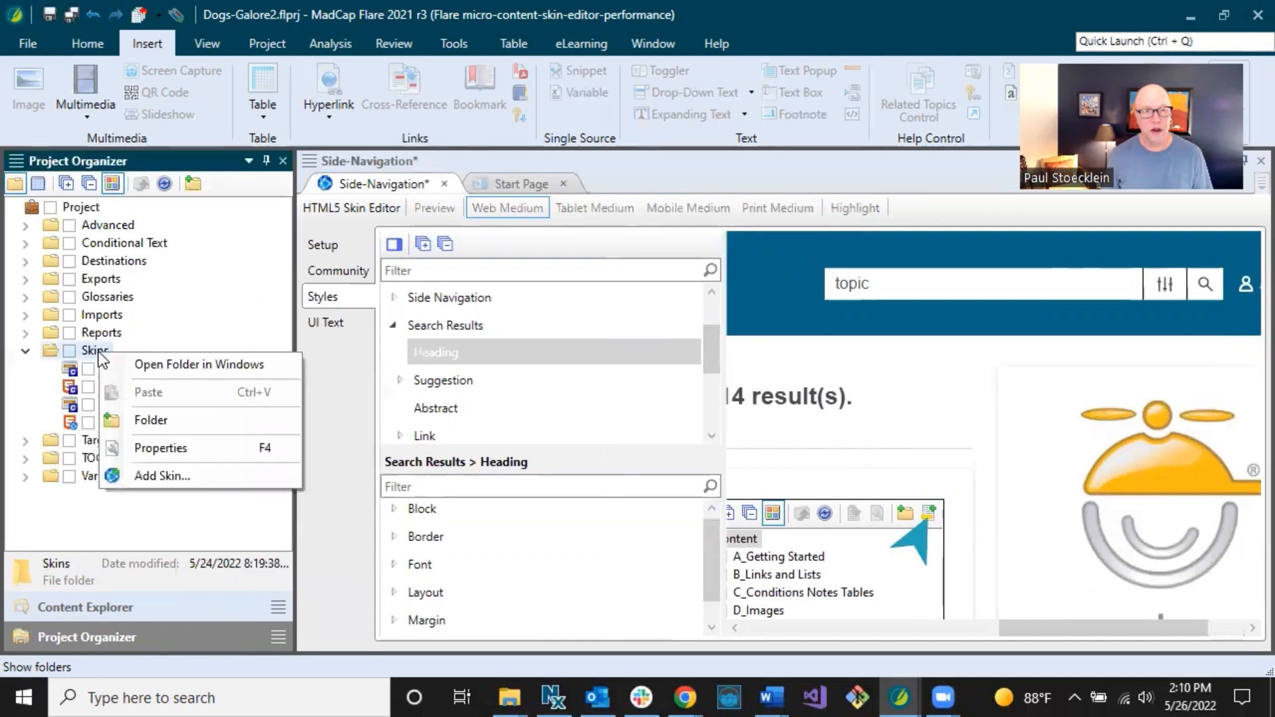
click(153, 473)
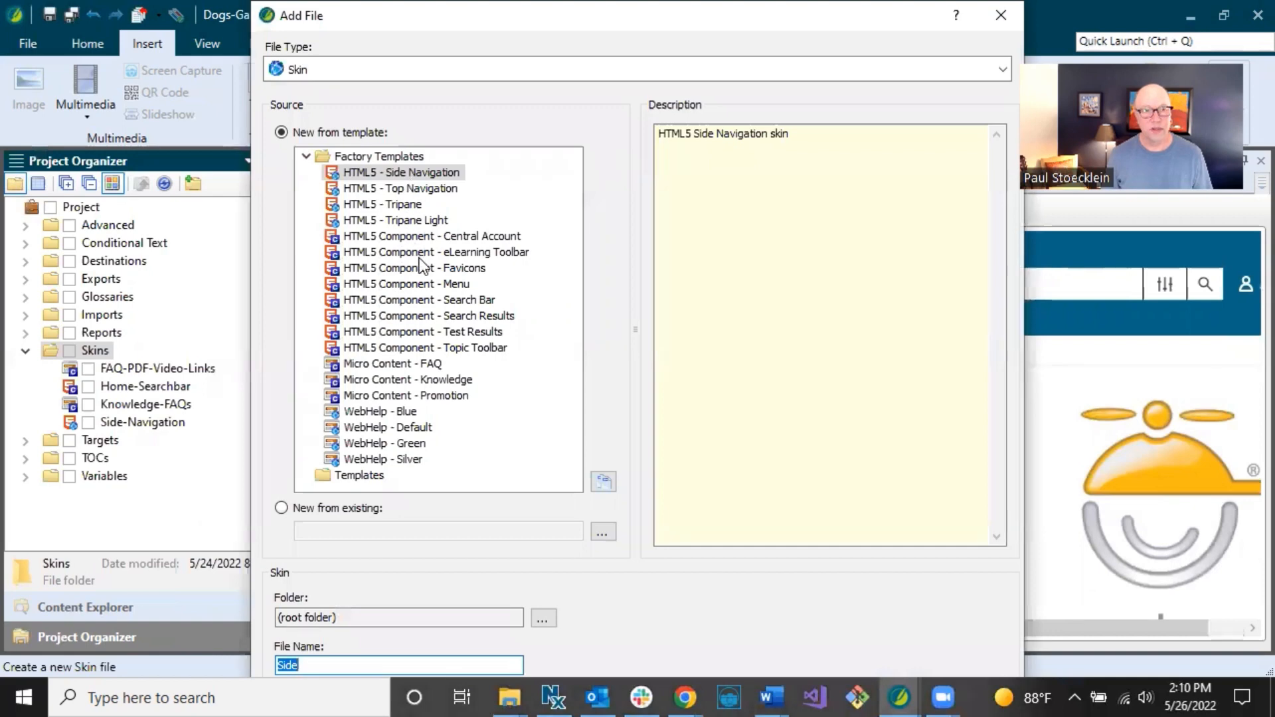
click(375, 364)
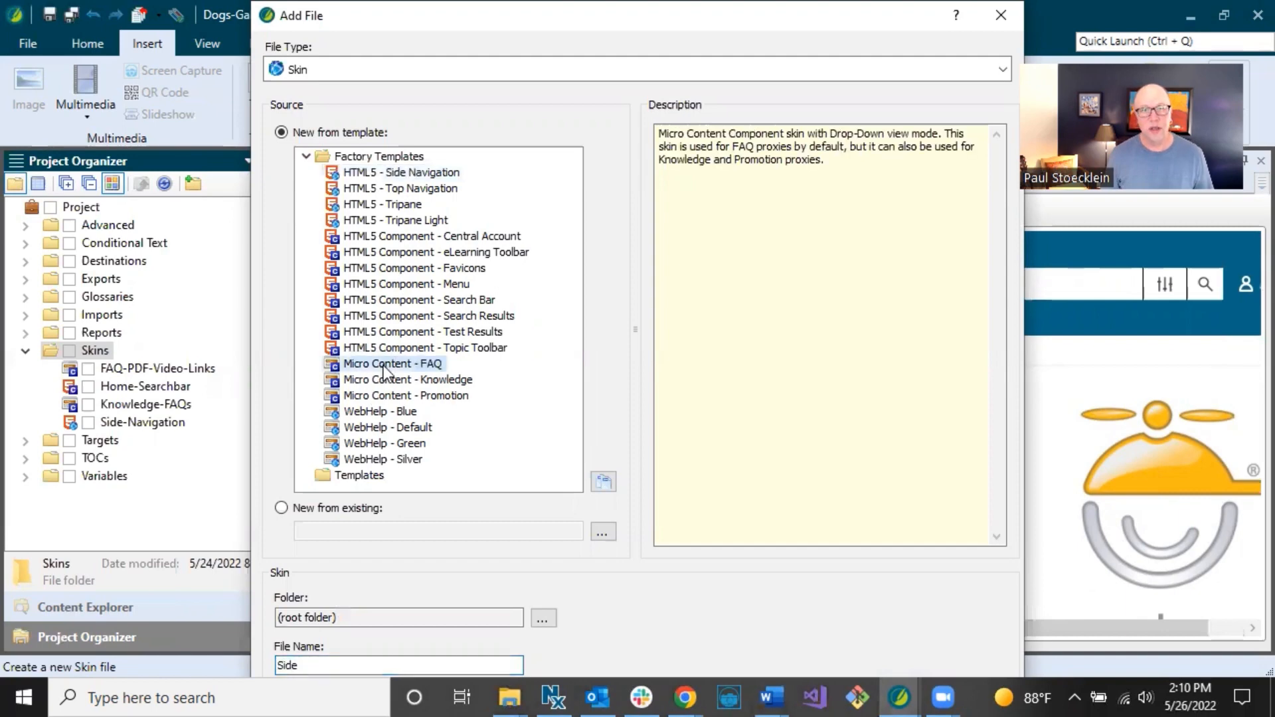
click(441, 378)
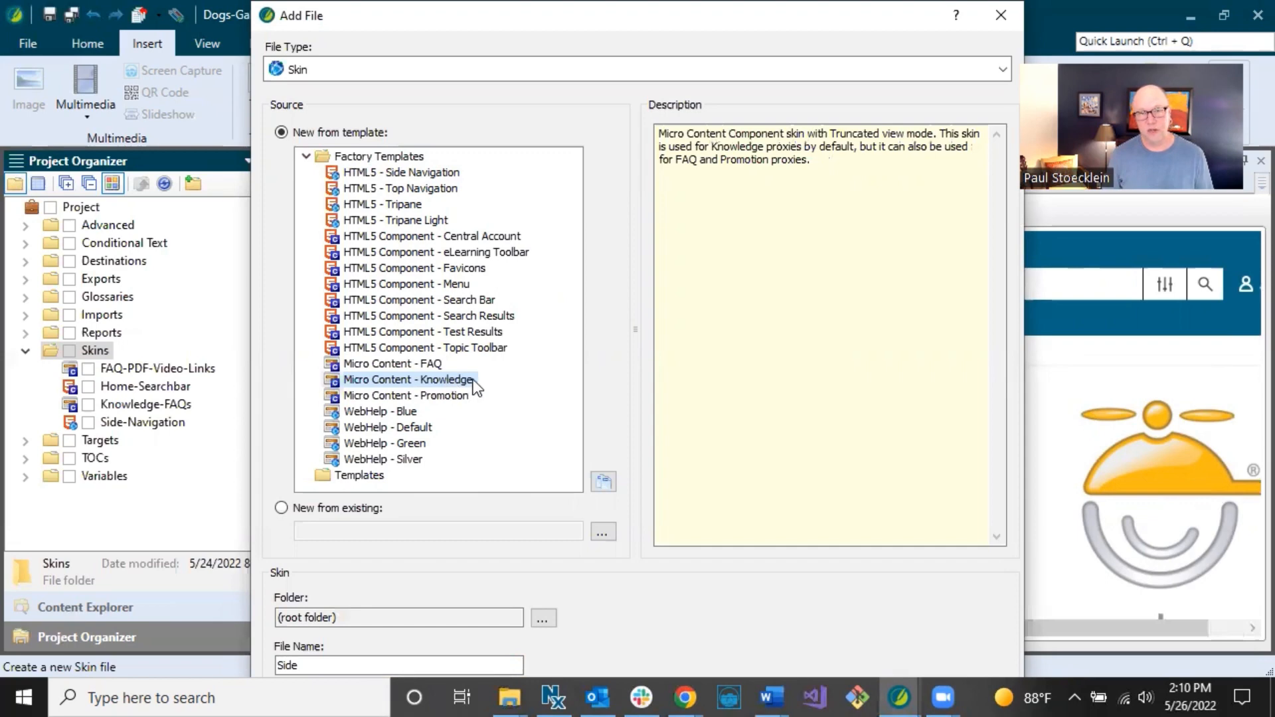
click(465, 397)
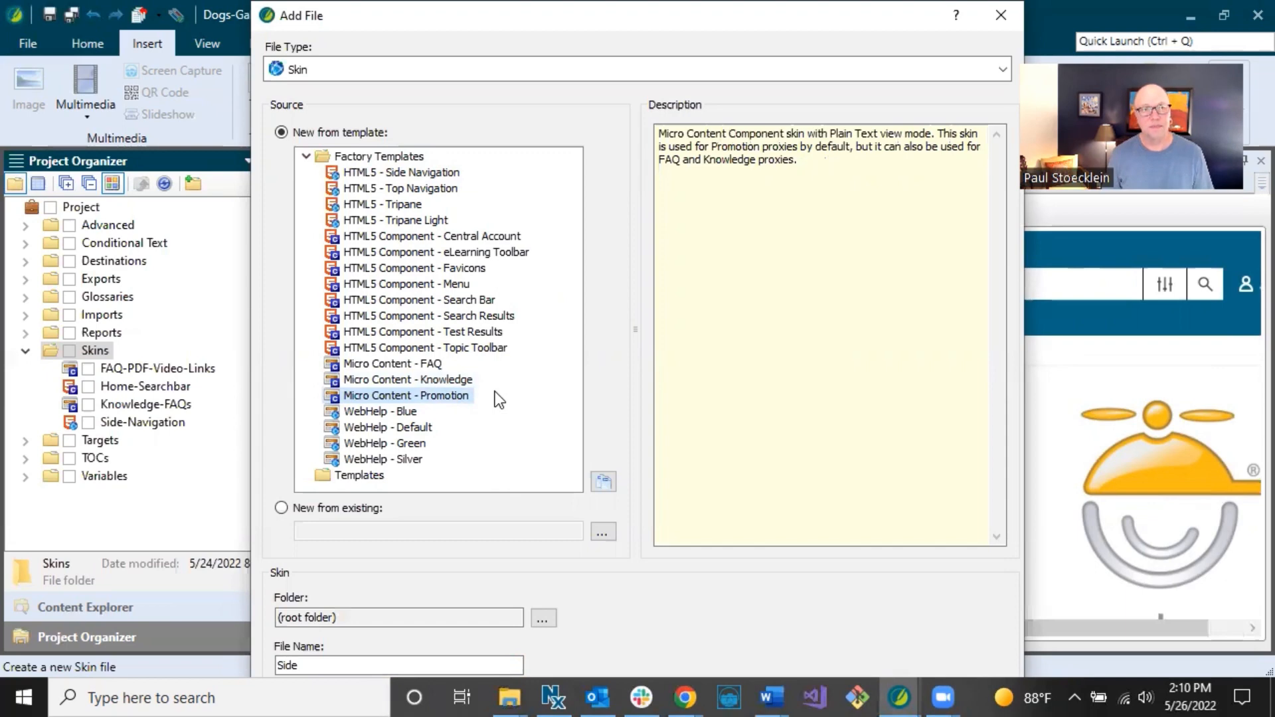
Dismiss the new skin dialog and expand Topic Proxies to show the FAQ, Knowledge and Promotion Proxy styles.
click(999, 6)
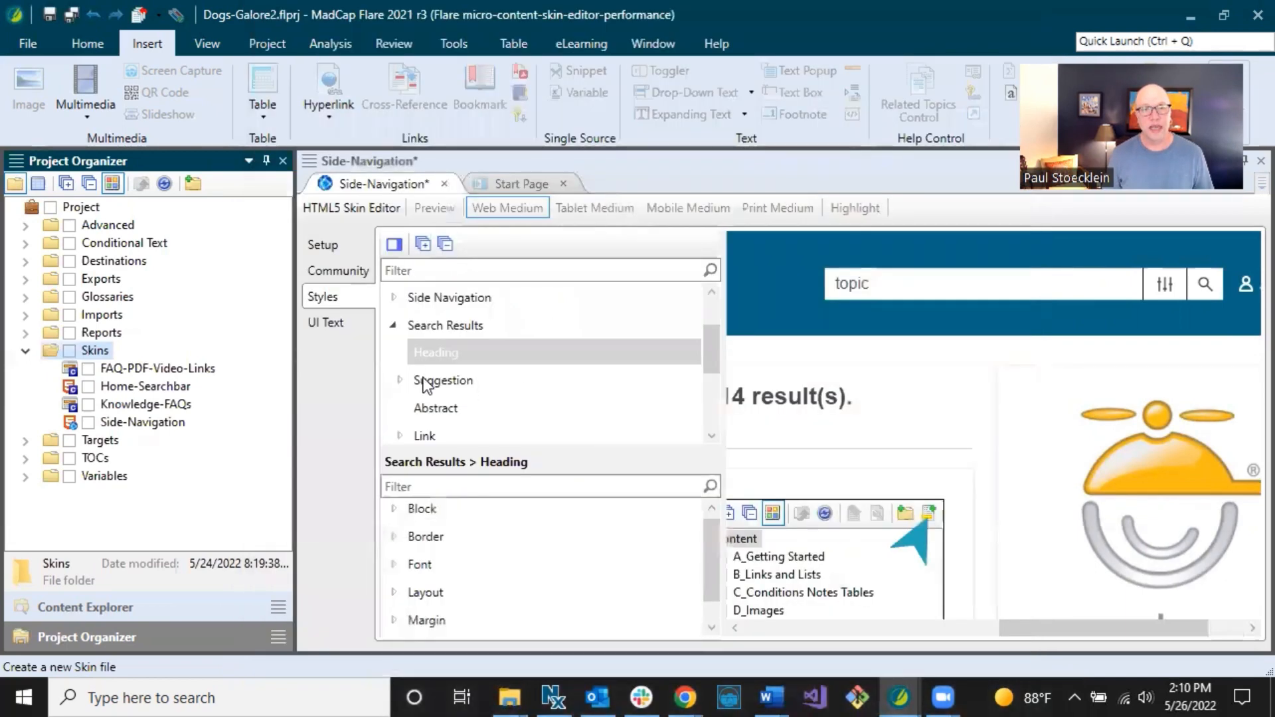
scroll(436, 408, down, 5)
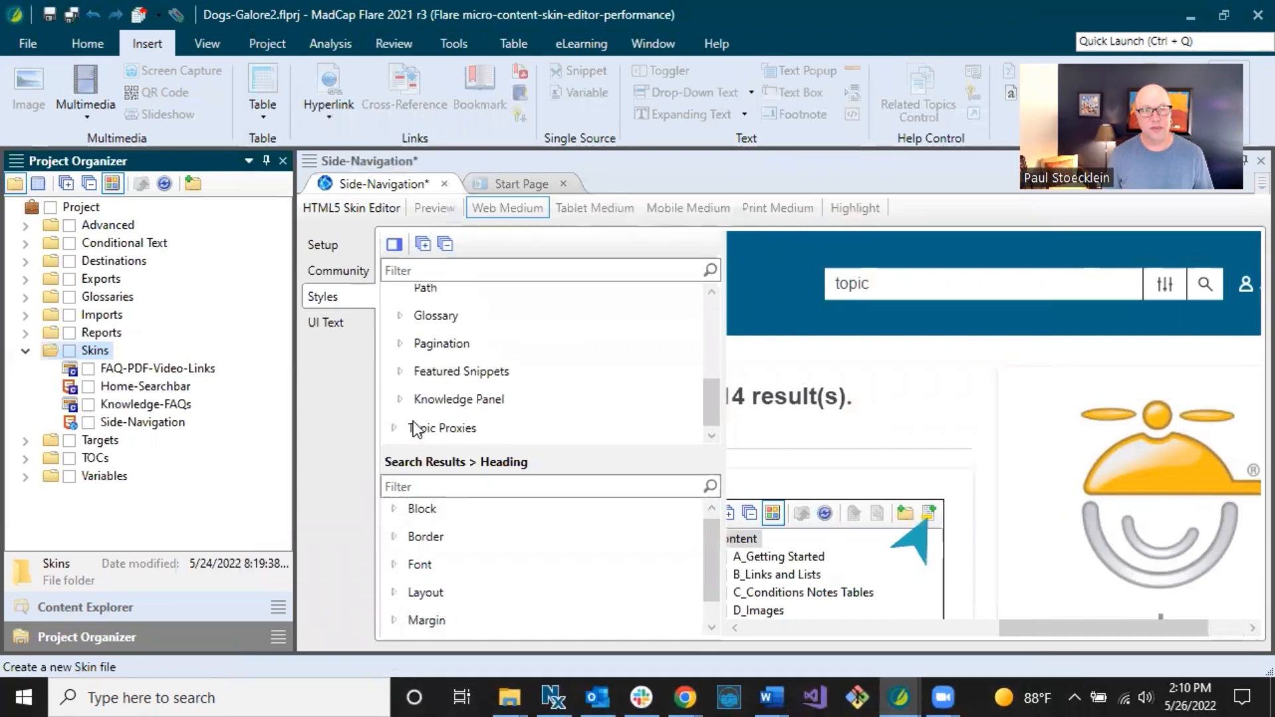
click(395, 429)
scroll(427, 403, down, 2)
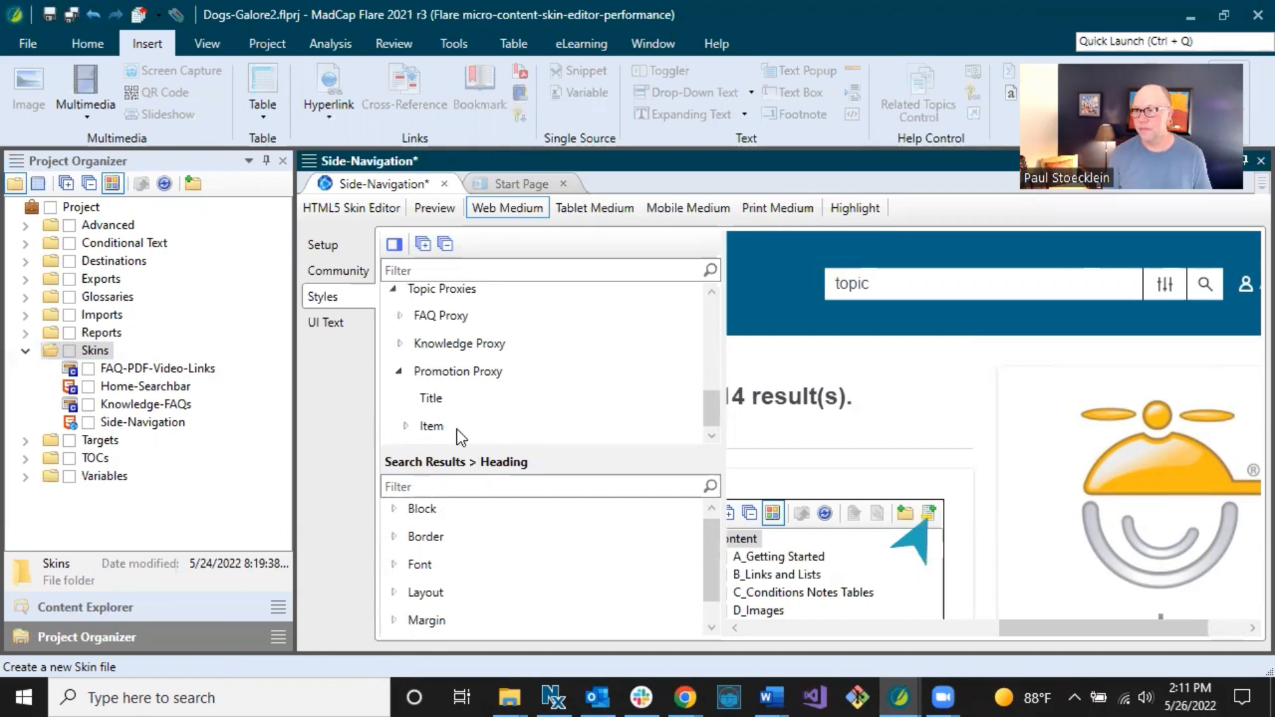
right_click(103, 352)
Preview the Micro Content - FAQ skin template without adding it, then expand the Targets folder.
click(155, 465)
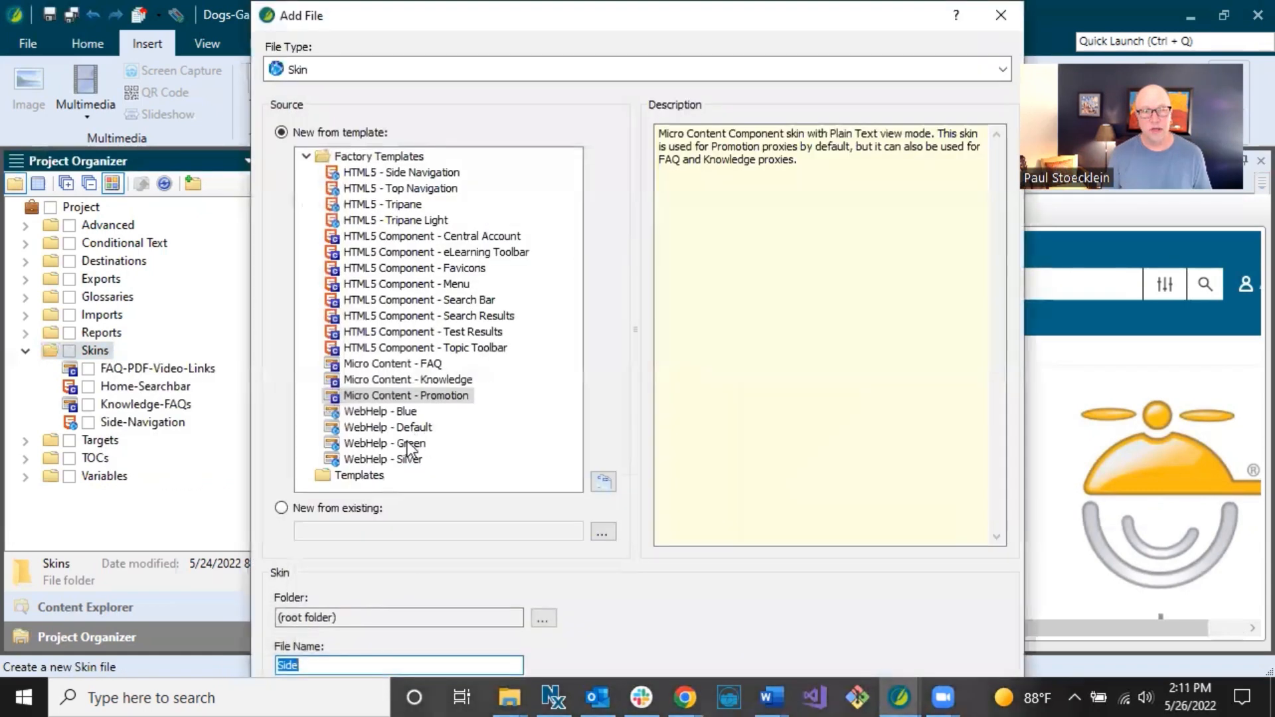
click(398, 364)
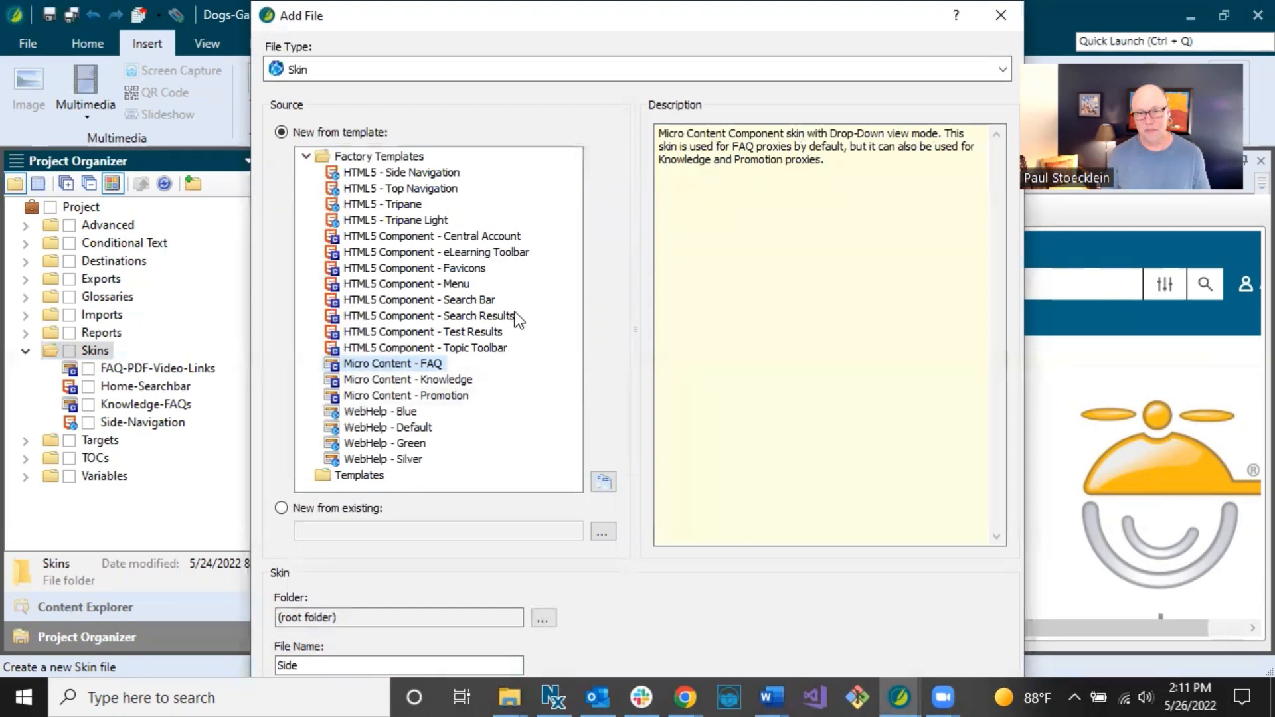
click(1002, 19)
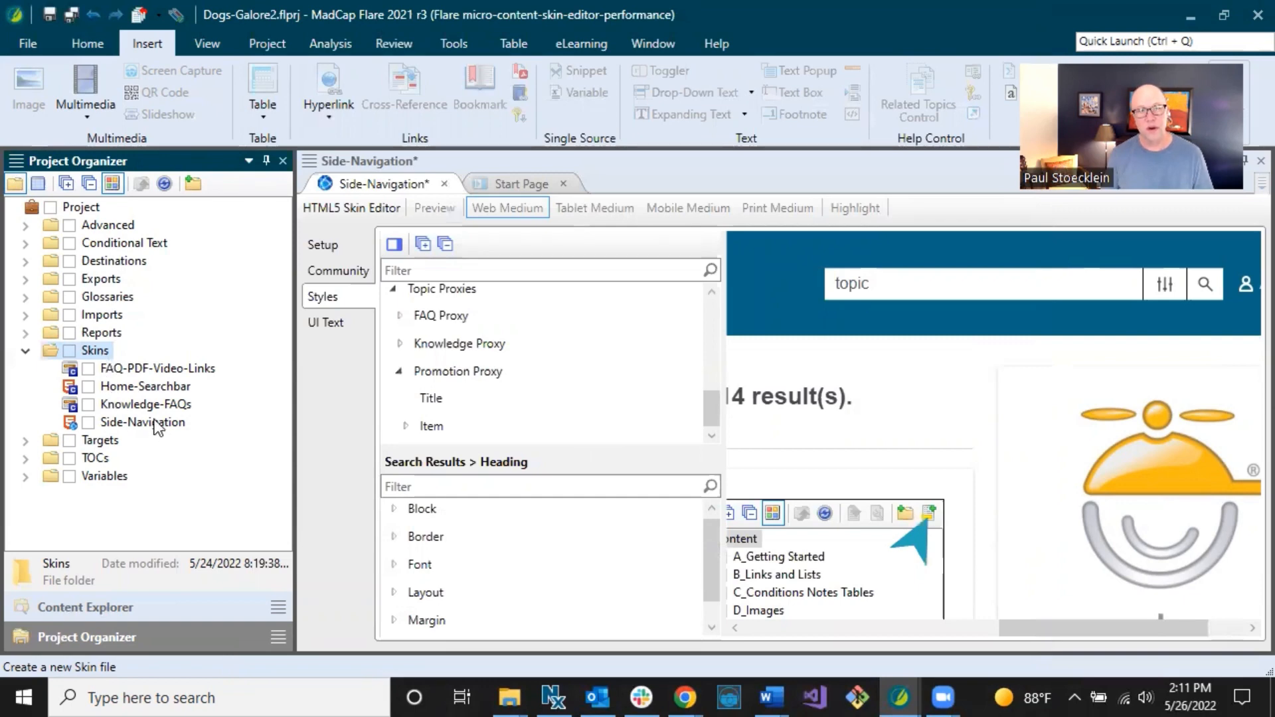
click(28, 442)
Add a new target named 'pdf' with PDF output type to the project.
right_click(96, 441)
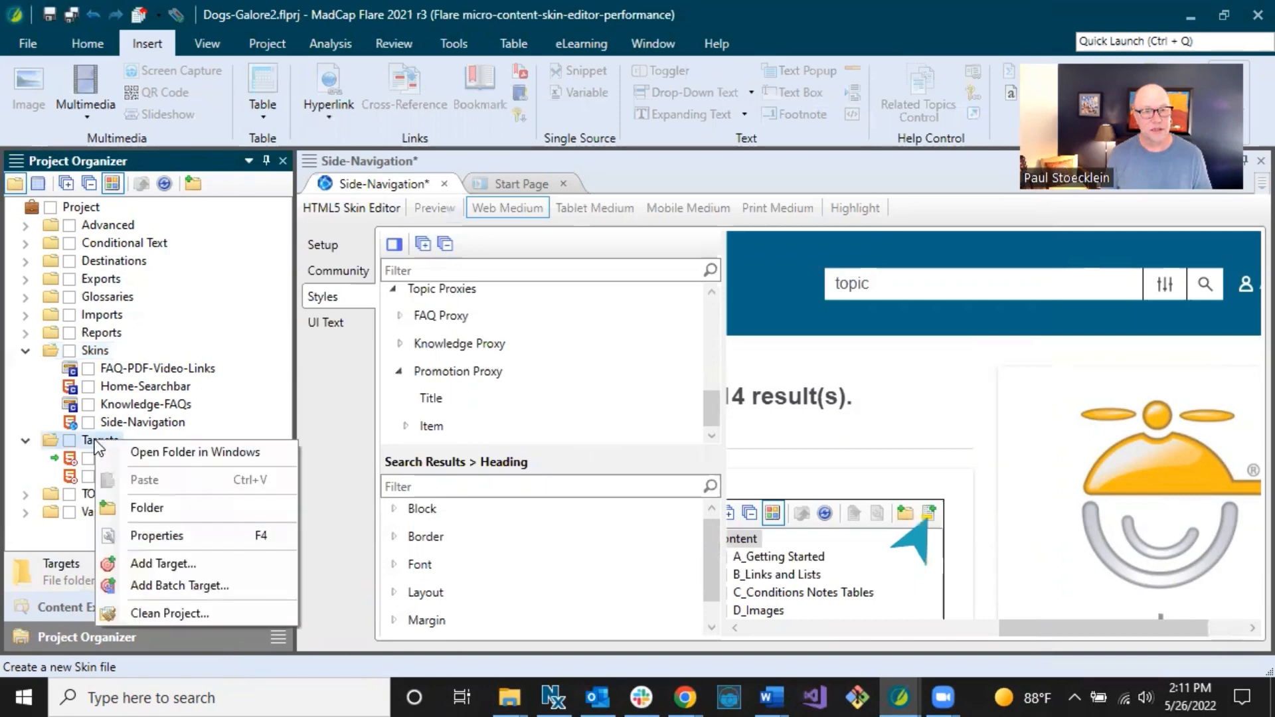
click(139, 564)
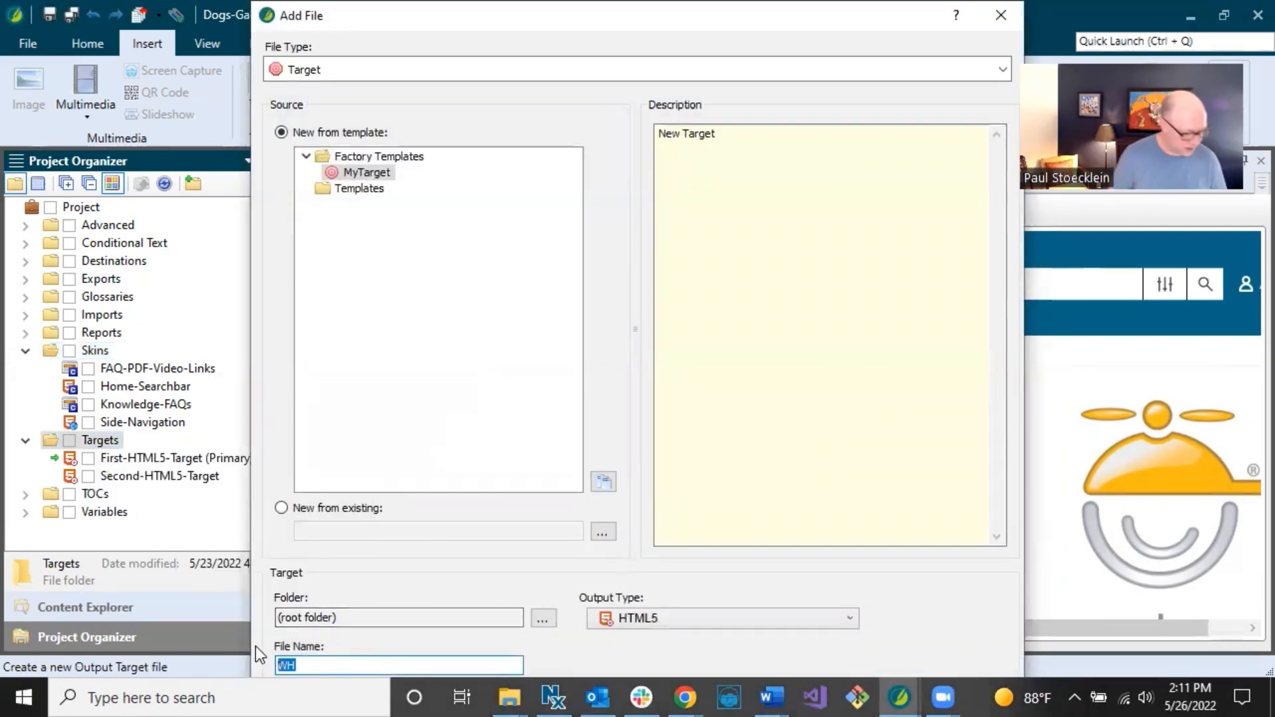
text(pdf)
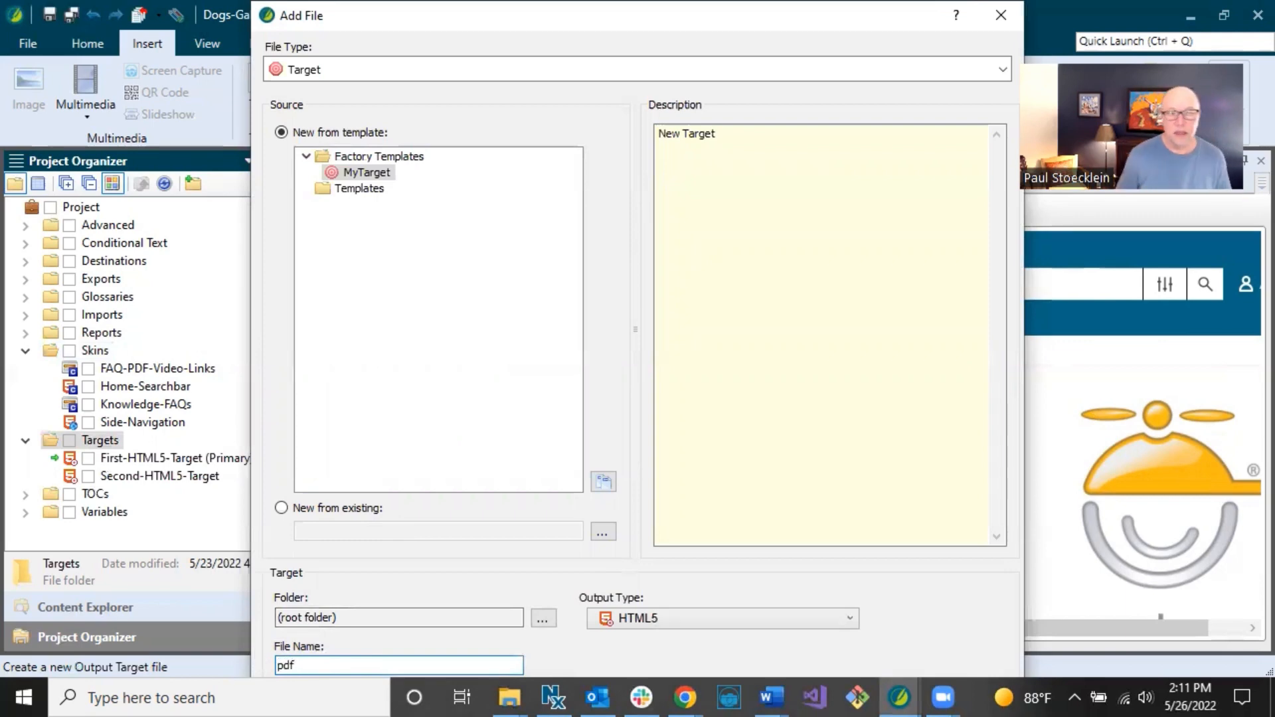
click(651, 622)
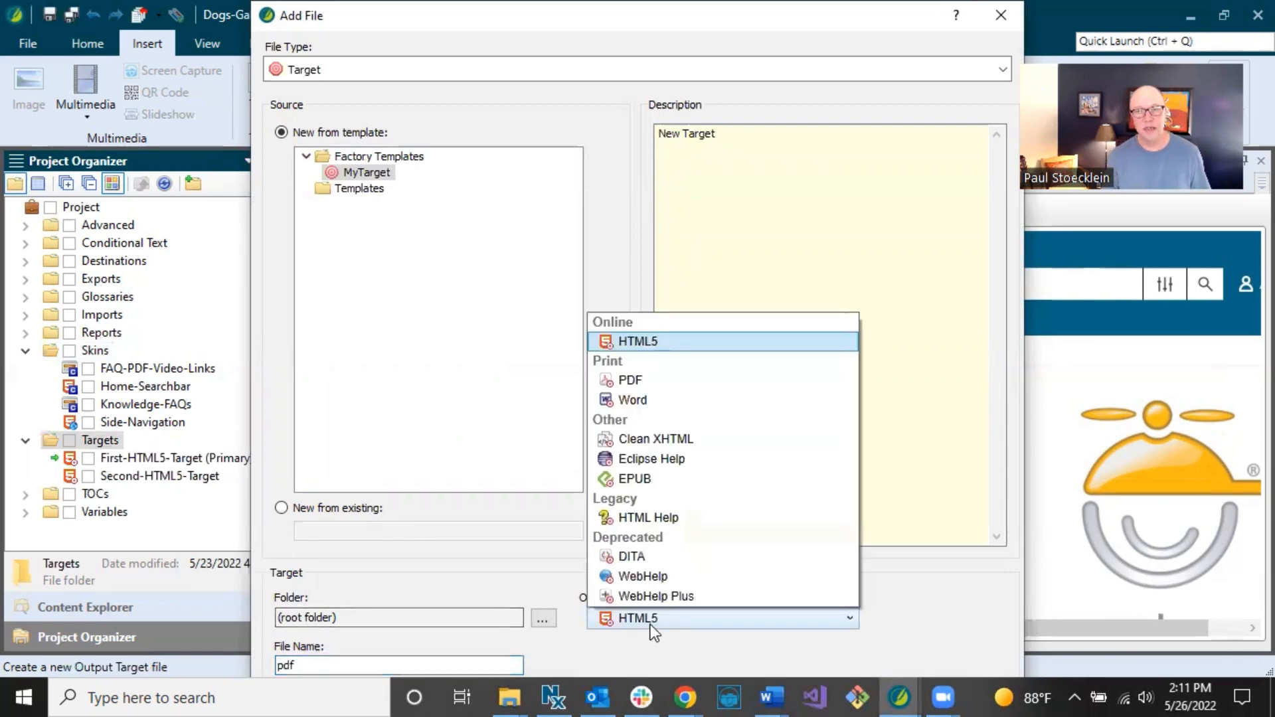
click(631, 382)
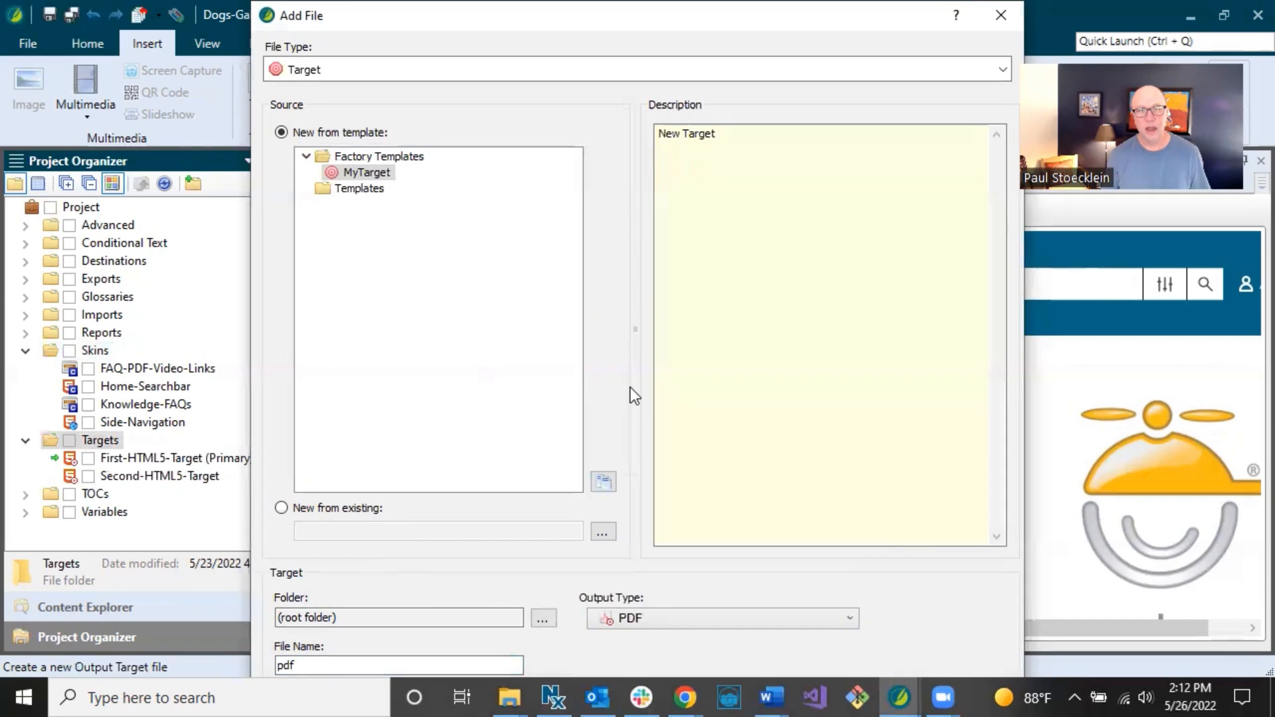
drag(749, 12, 759, 63)
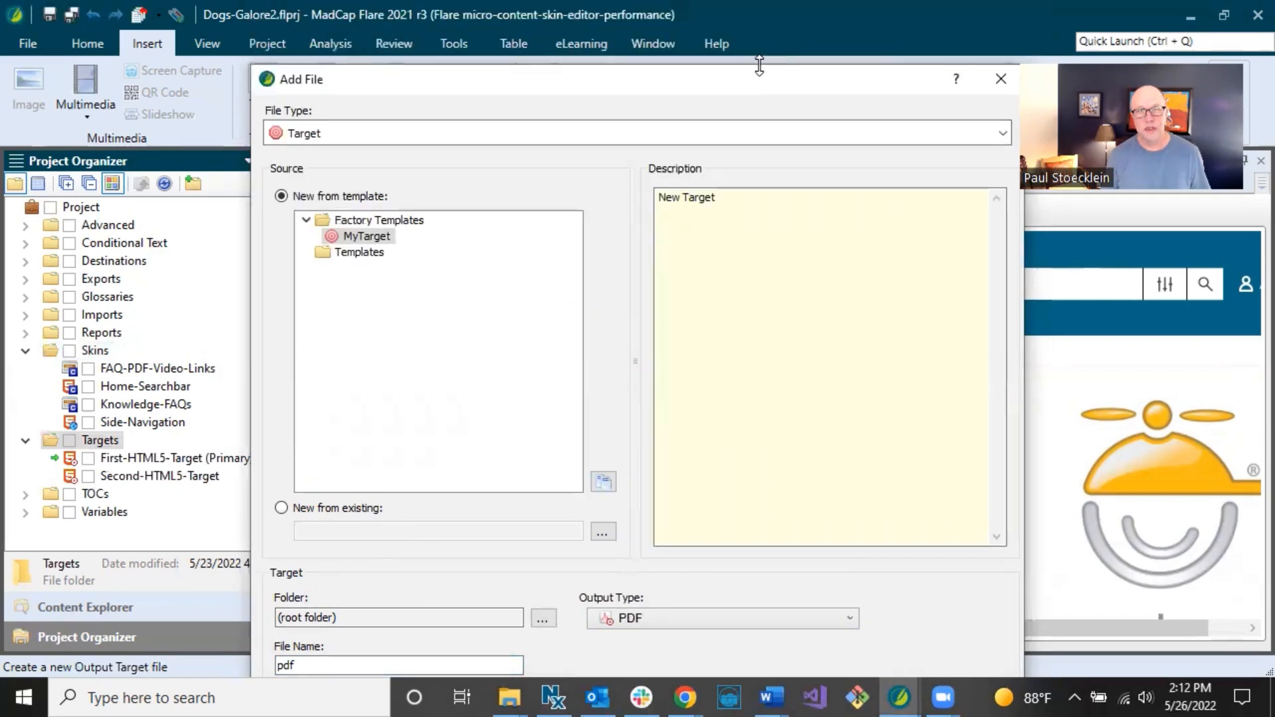
click(889, 670)
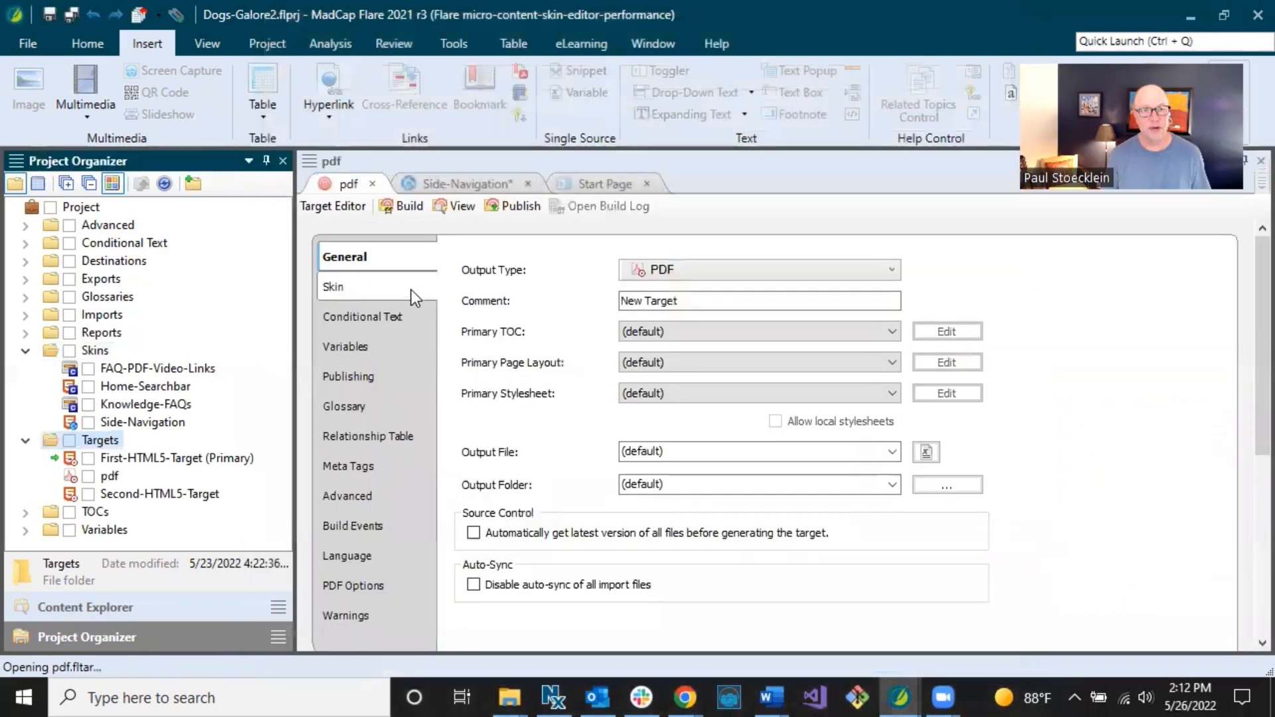
On the pdf target's Skin settings, keep the FAQ component skin at (default).
click(364, 289)
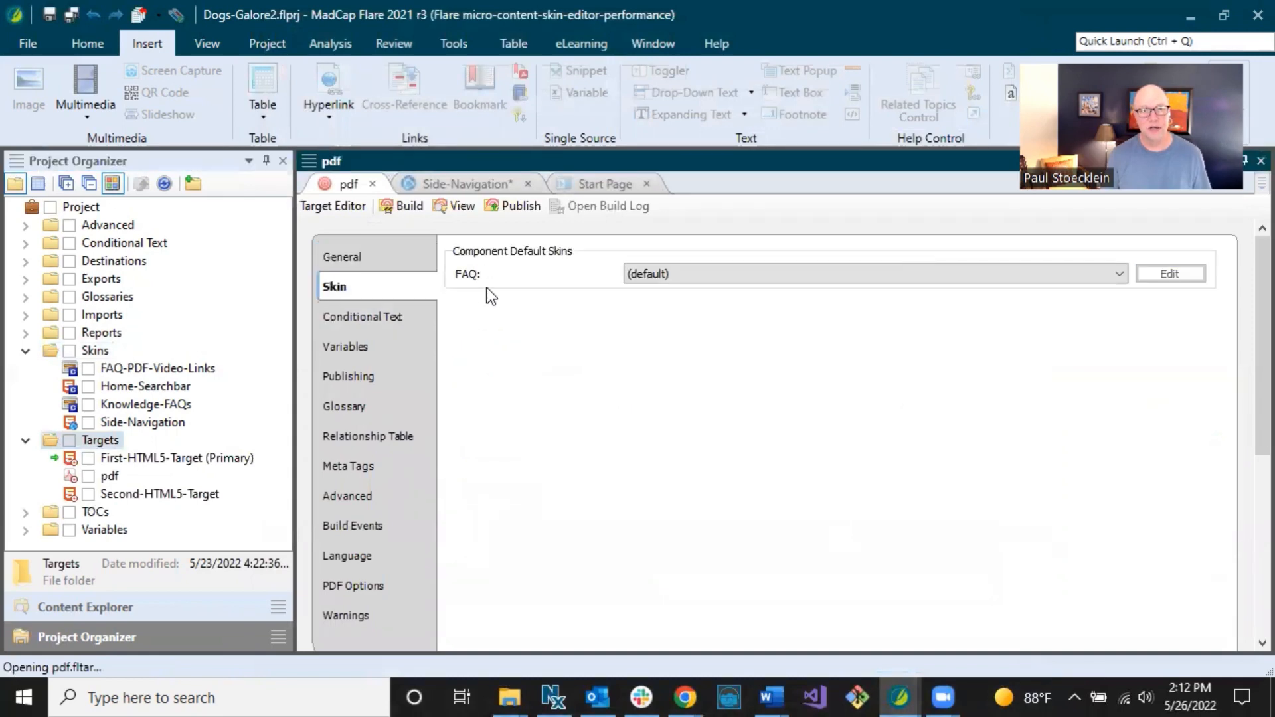
click(674, 275)
click(676, 277)
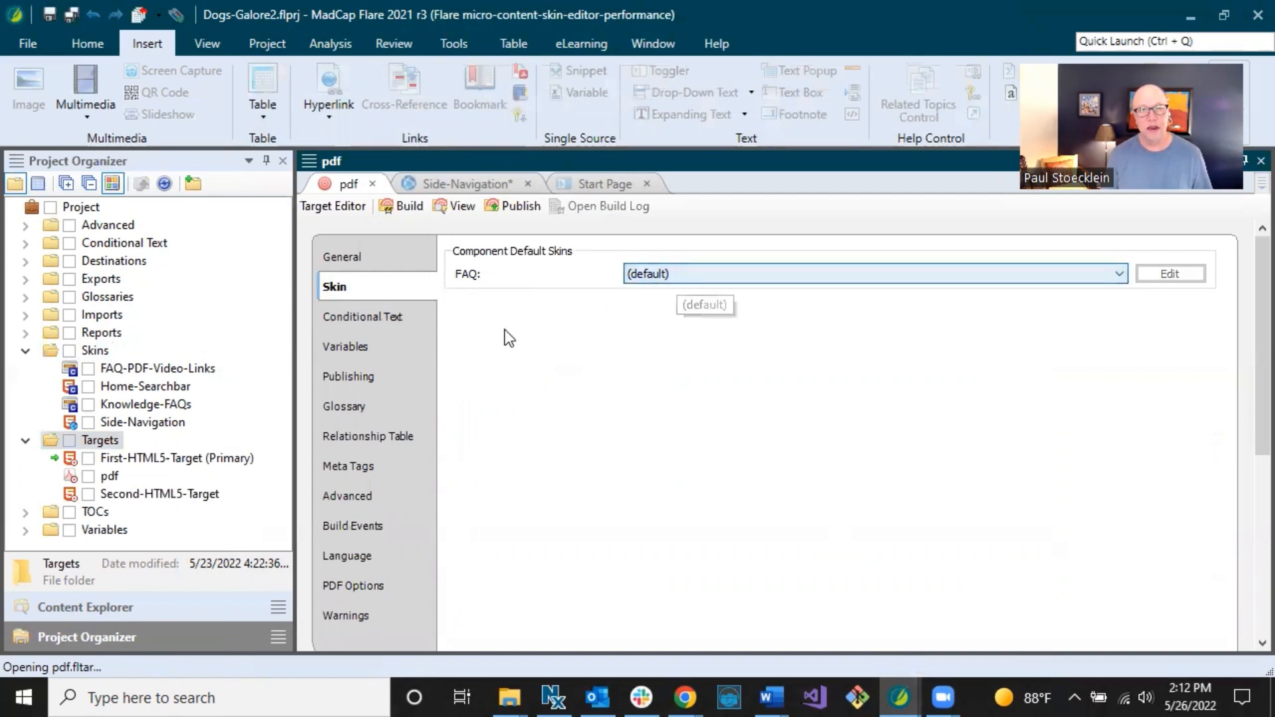
click(116, 609)
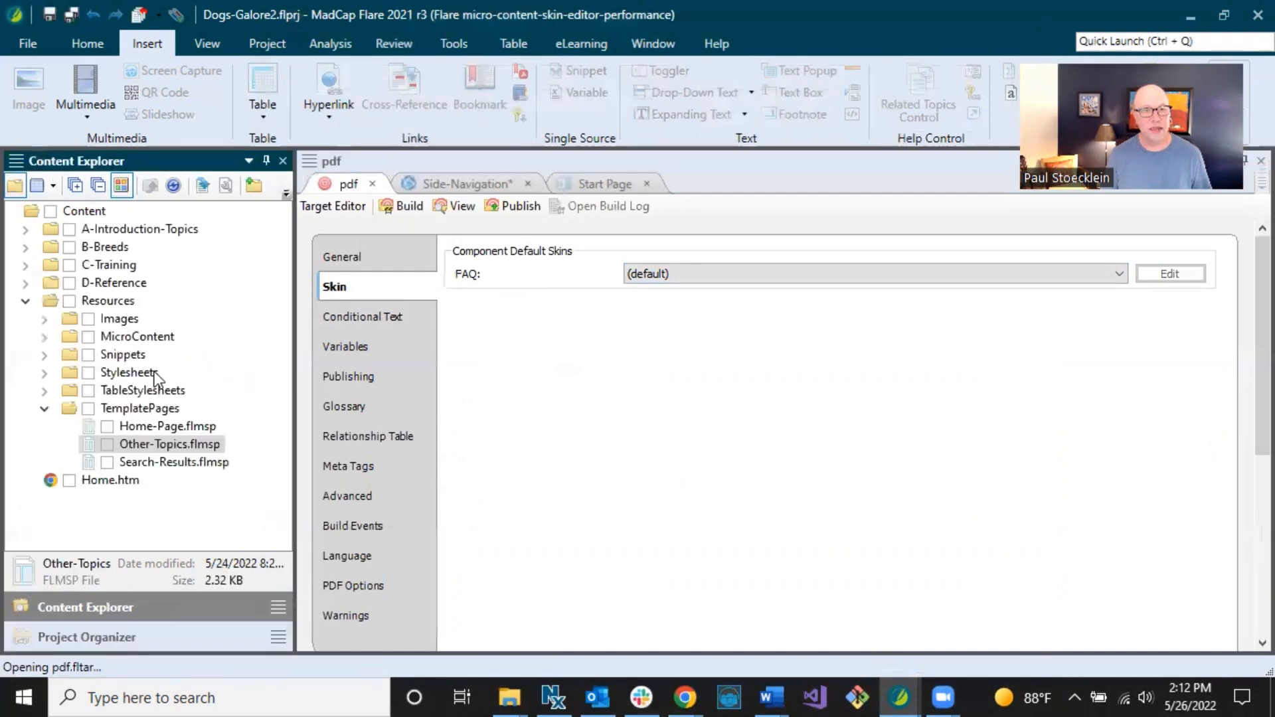
Open the Other-Topics.flmsp template page and bring up the FAQ Proxy's settings.
double_click(151, 445)
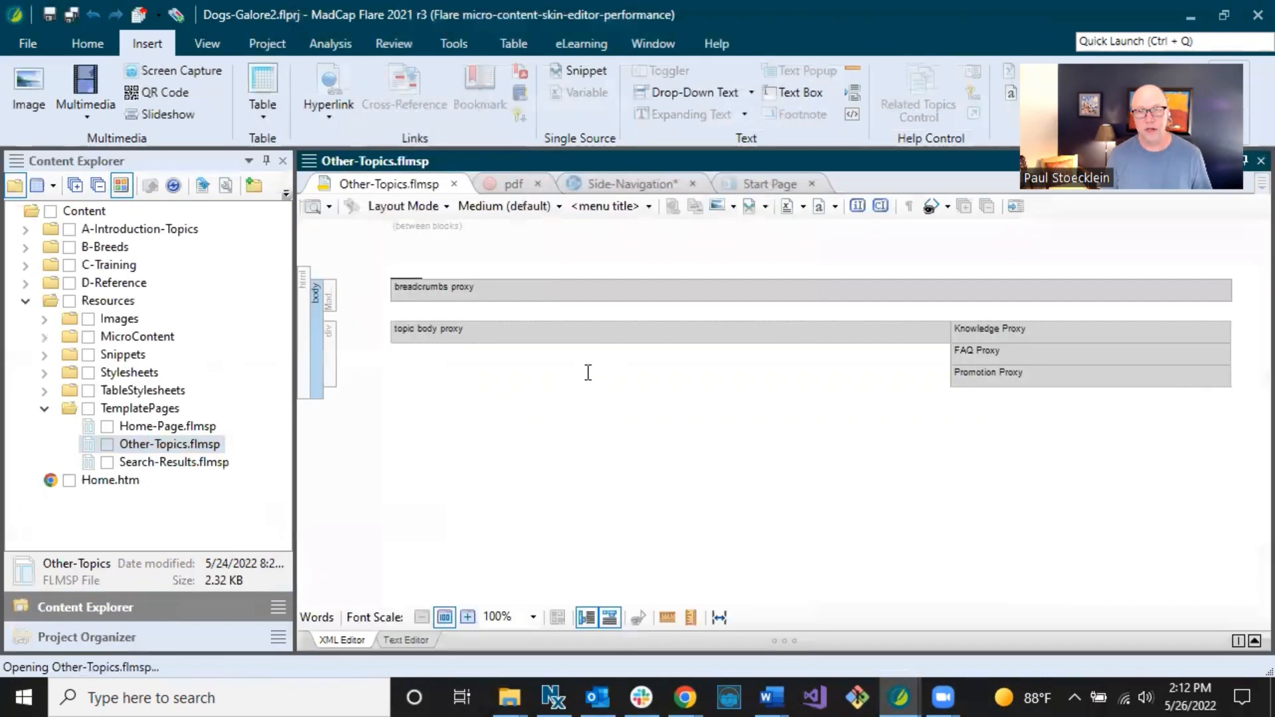
right_click(987, 356)
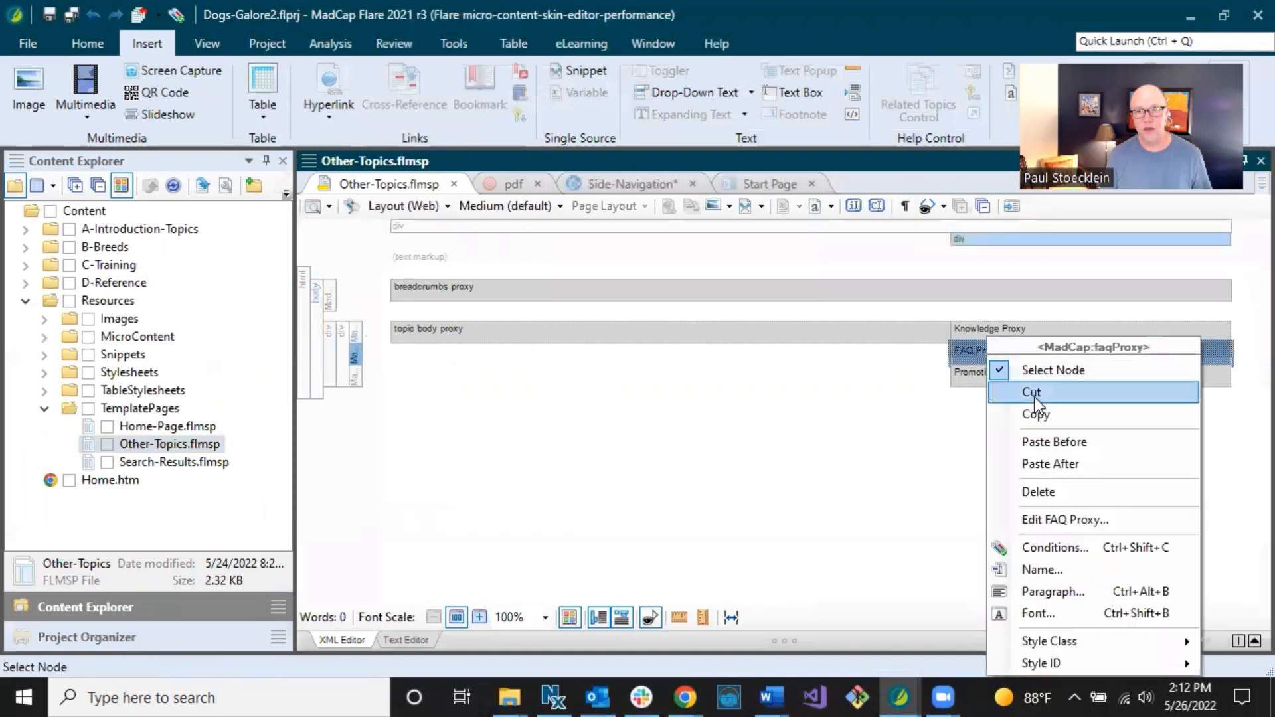
click(1047, 521)
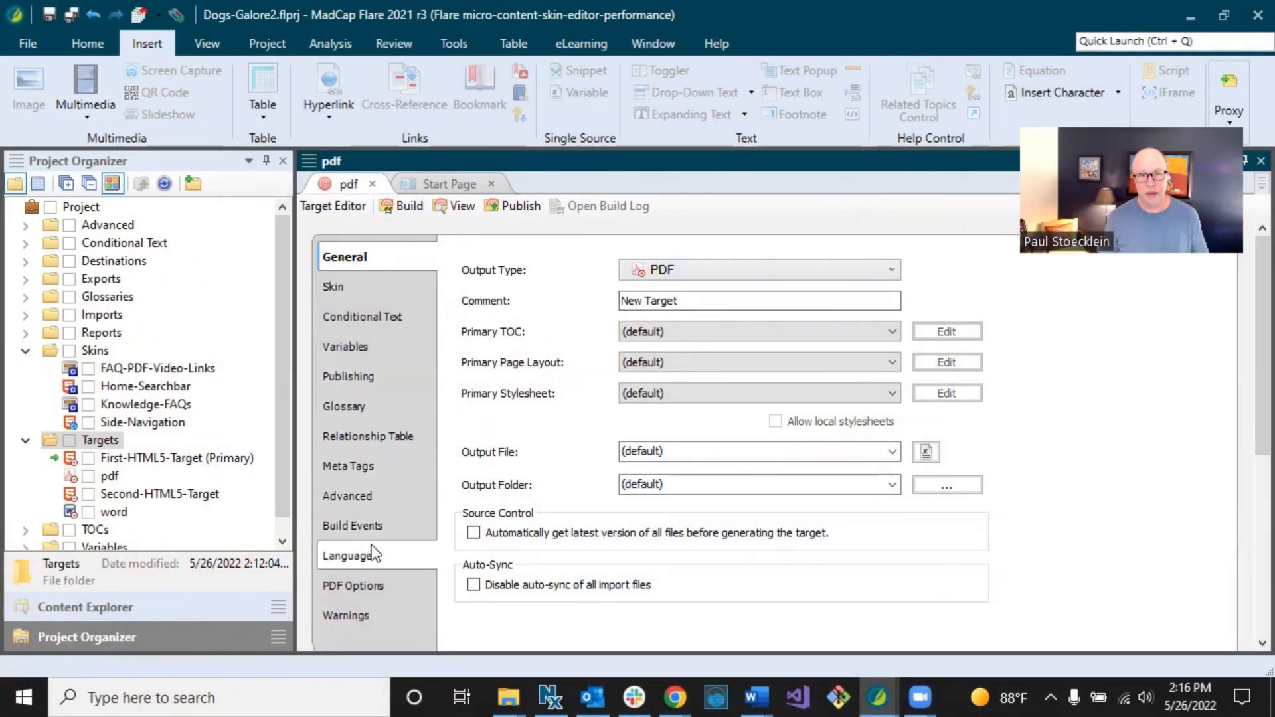
Review the pdf target's PDF Options, keeping copyright status Public Domain and checking the notice and info URL.
click(370, 575)
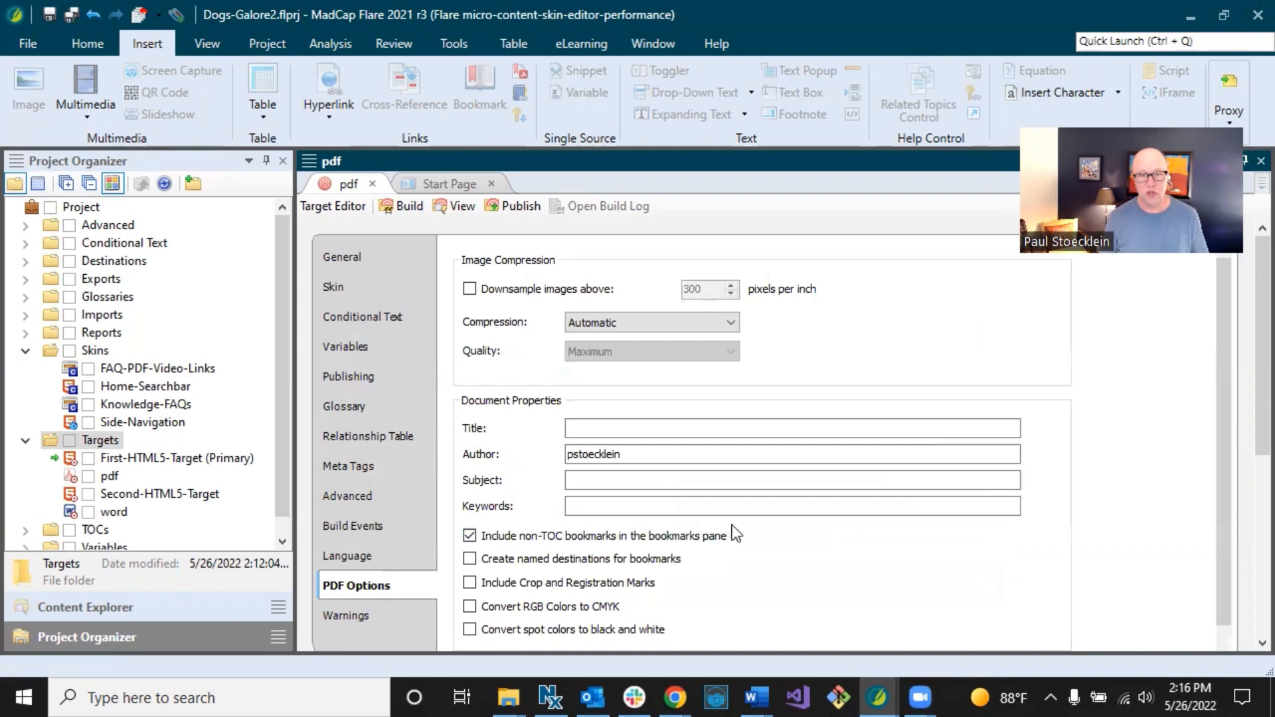
scroll(734, 525, down, 5)
scroll(740, 523, down, 3)
scroll(717, 456, up, 4)
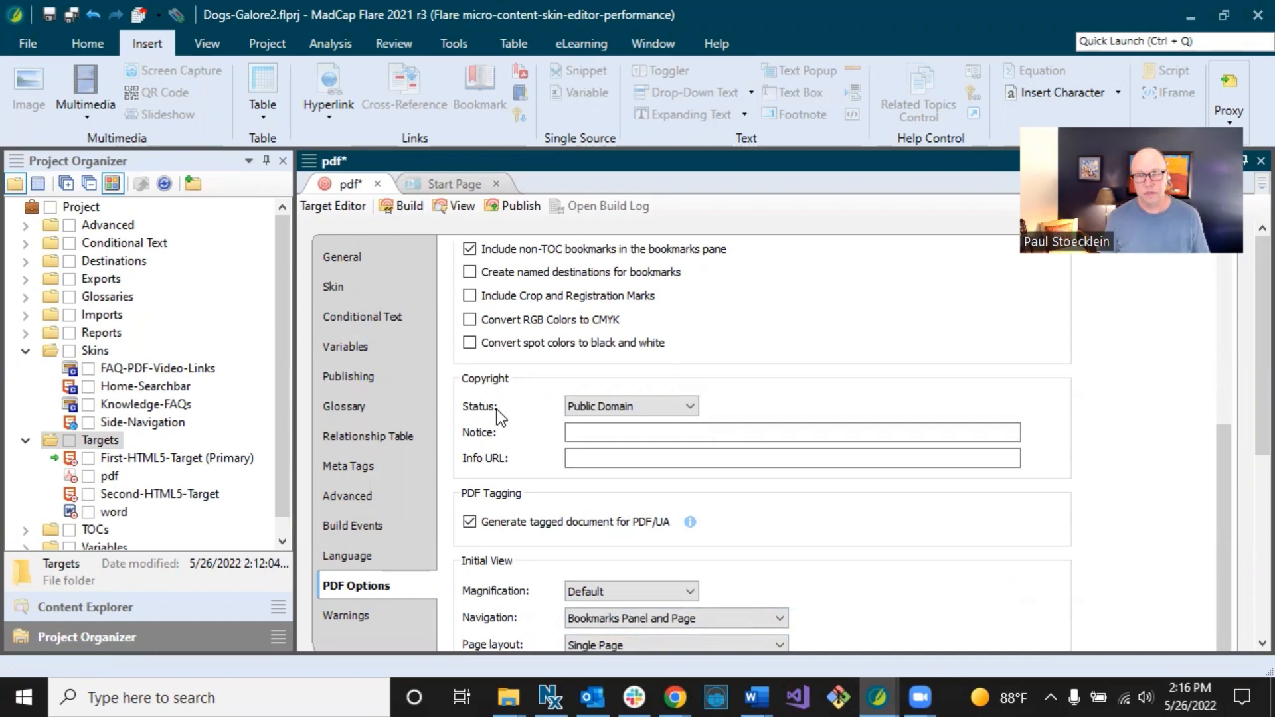
click(610, 407)
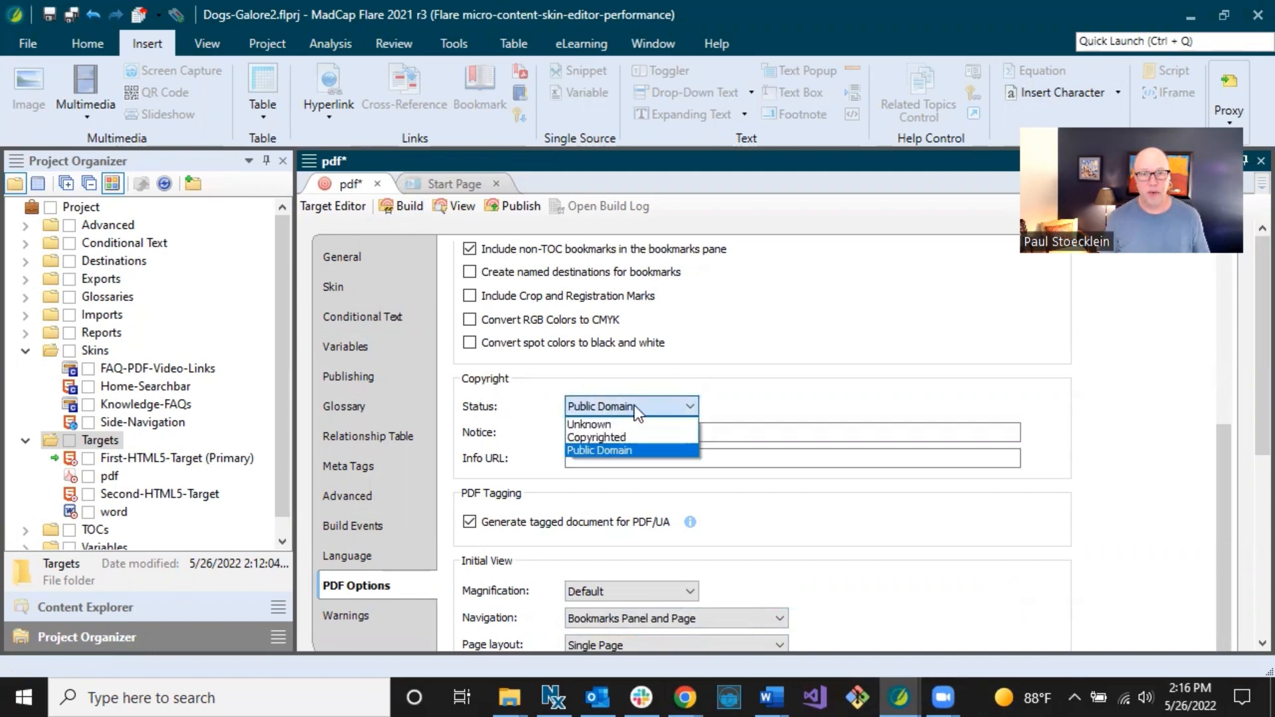
click(672, 381)
click(598, 435)
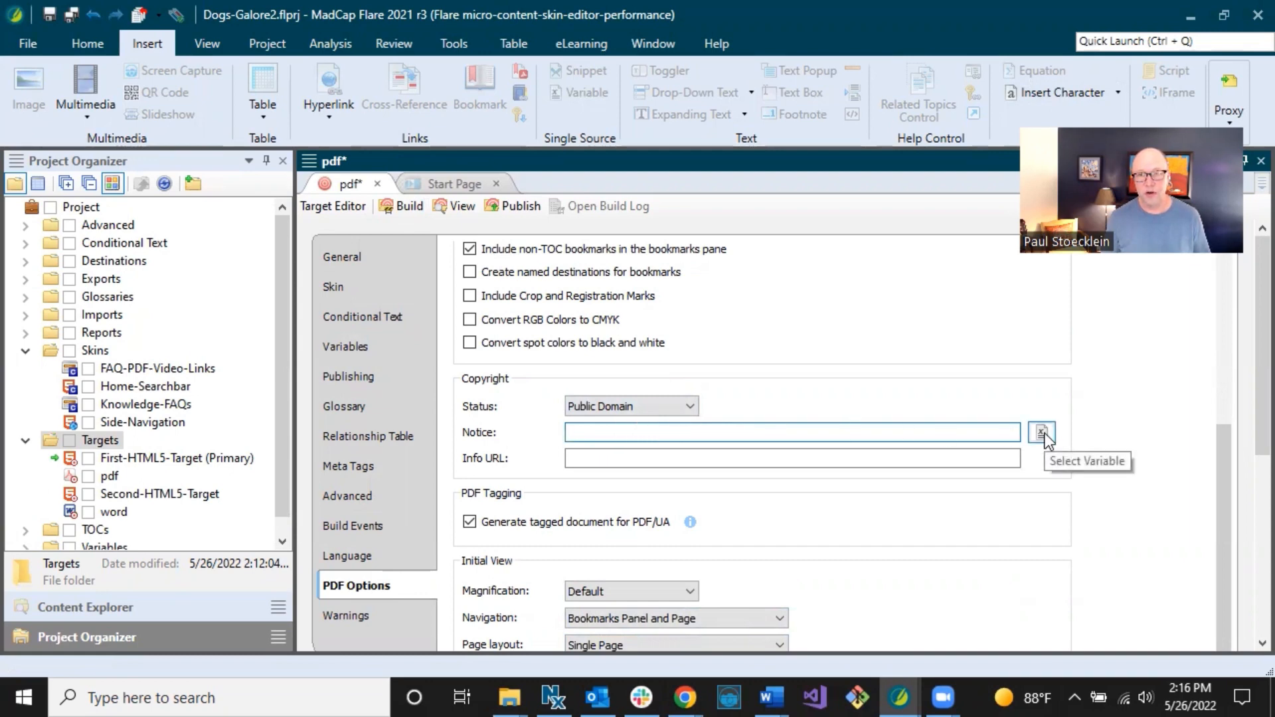
click(576, 459)
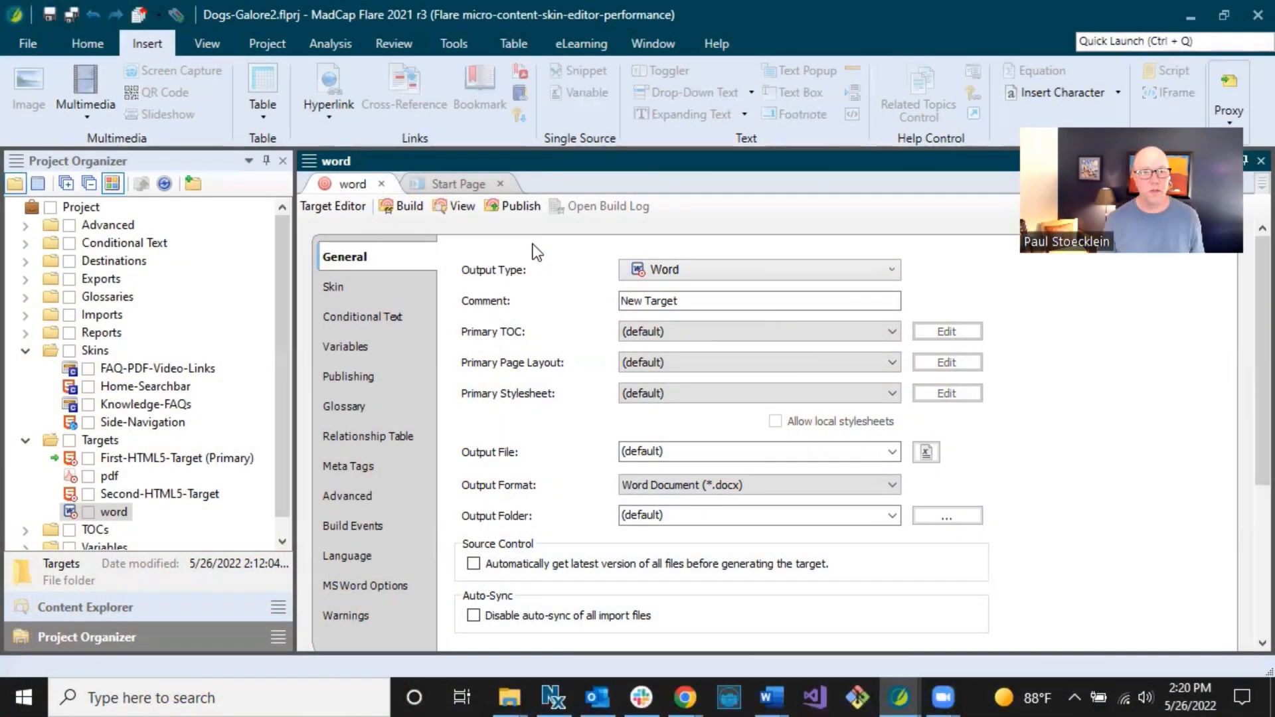
Show the word target's MS Word Options down to its unchecked Output Options.
click(355, 586)
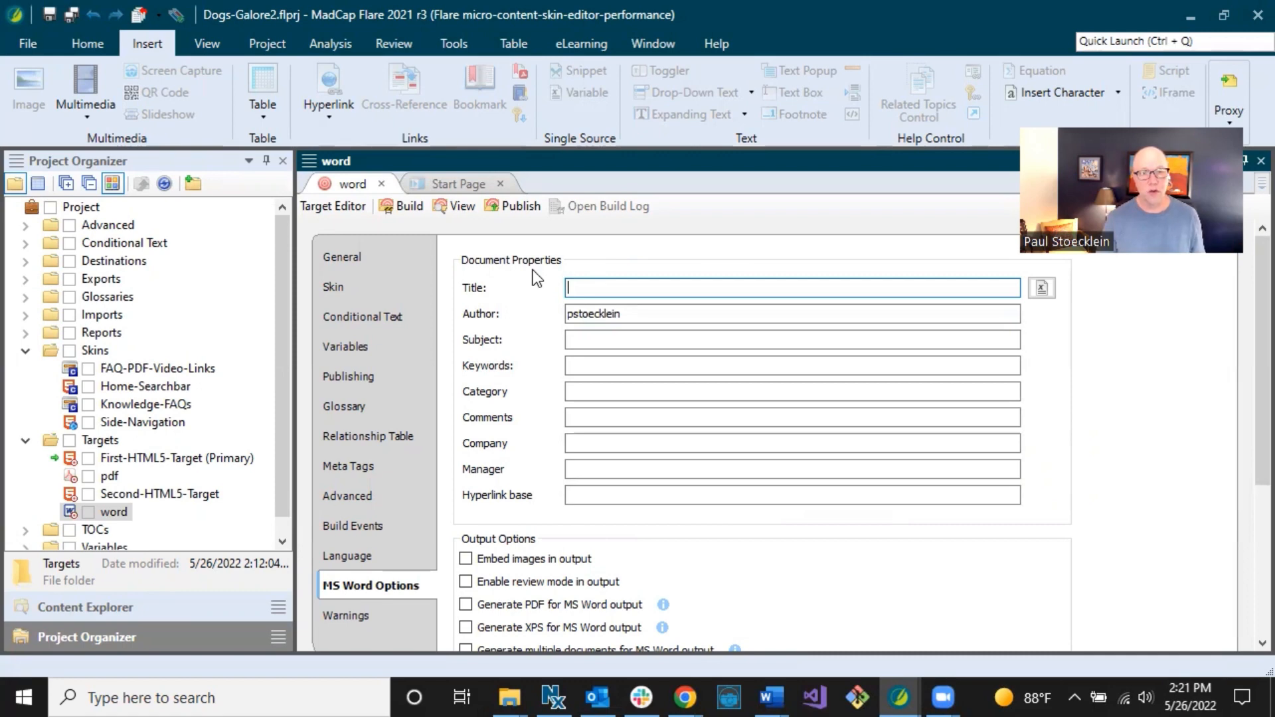
scroll(731, 558, down, 3)
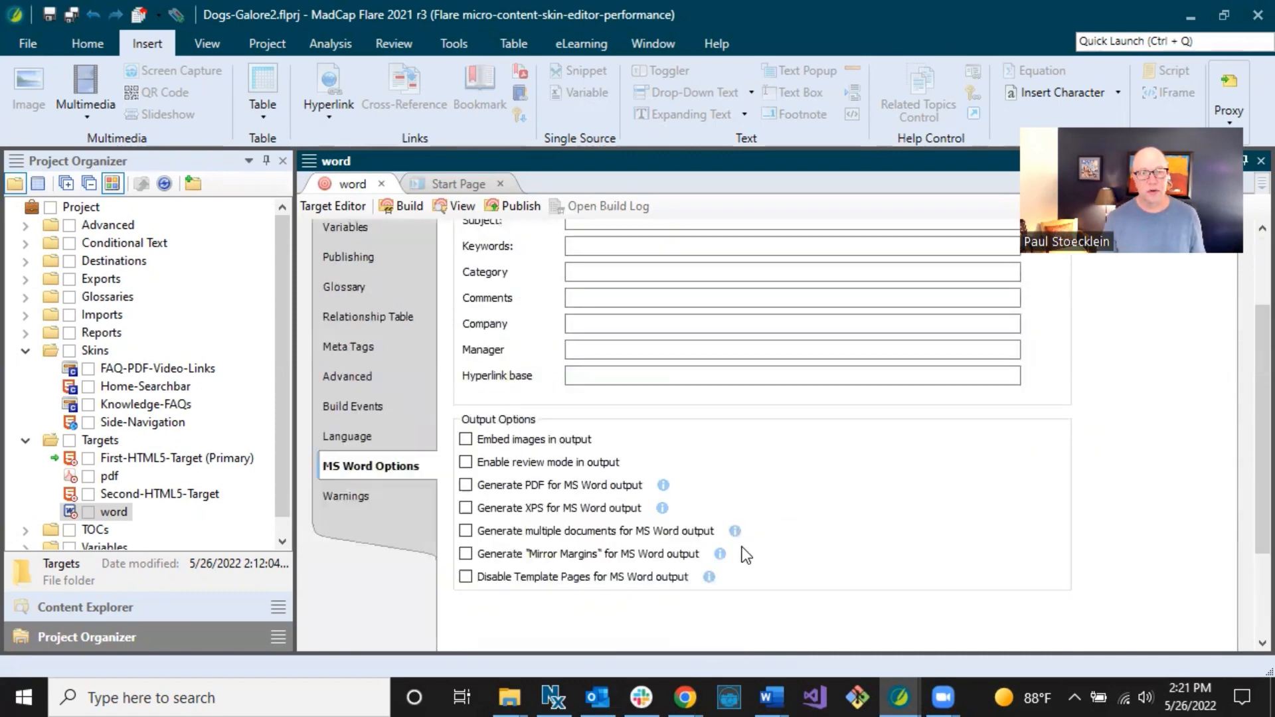